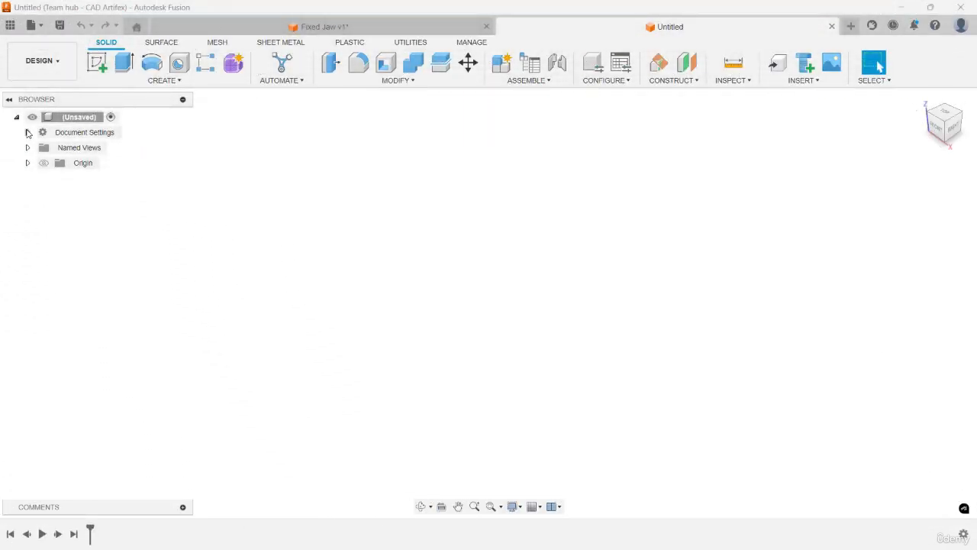
# - Check the document's units and start a sketch on the horizontal XY plane
pyautogui.click(27, 132)
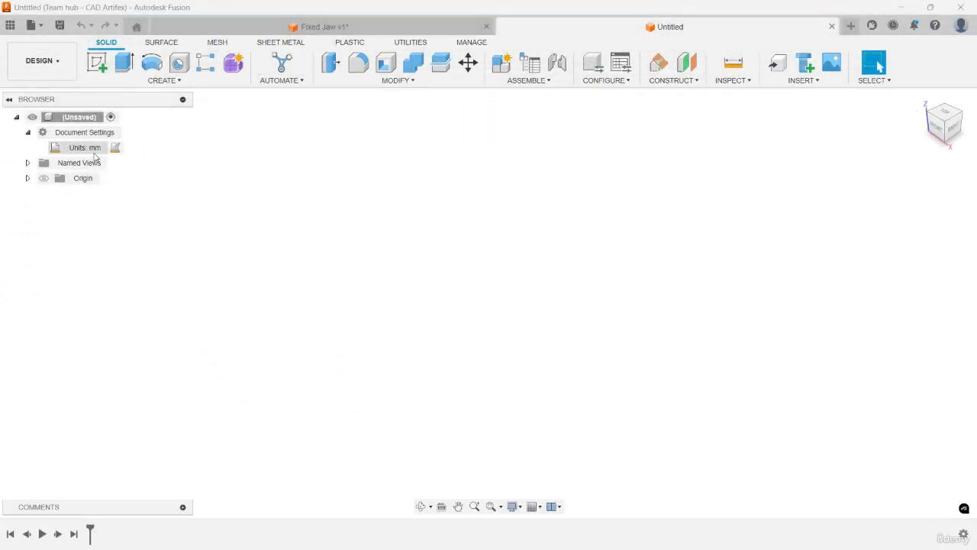
pyautogui.click(27, 132)
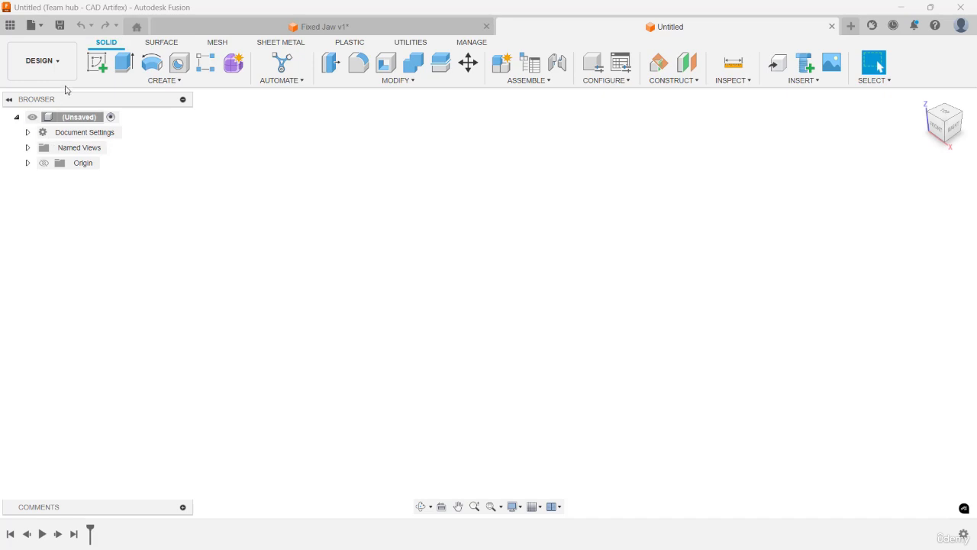
pyautogui.click(97, 64)
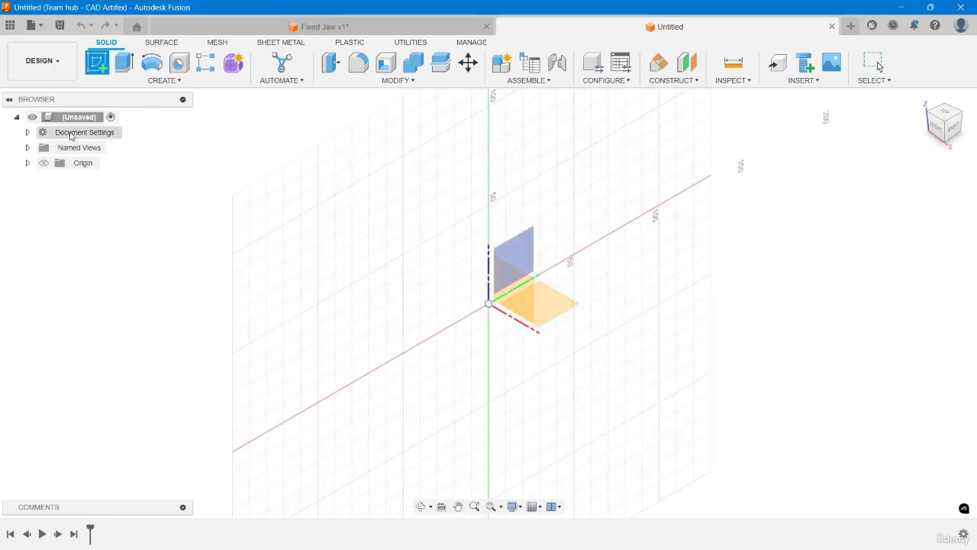
pyautogui.click(556, 304)
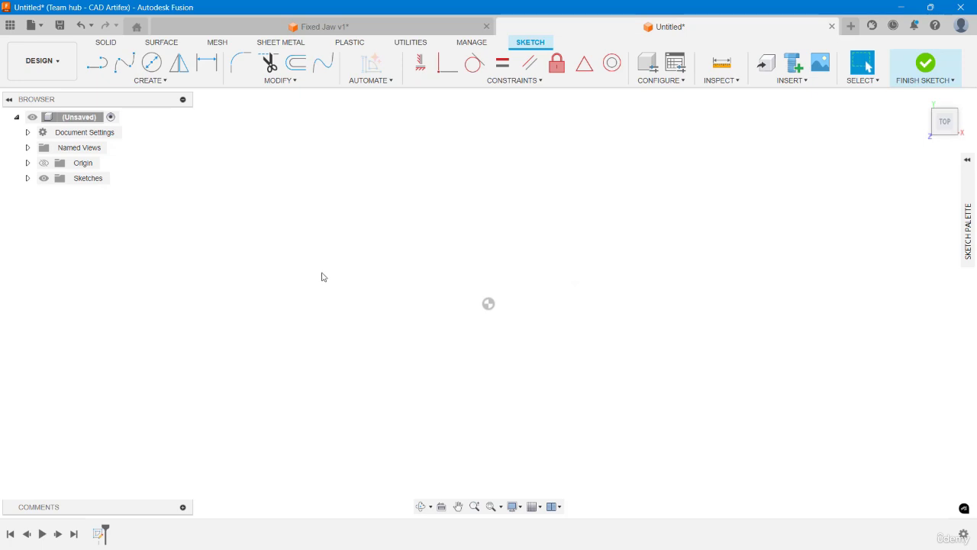
# - Draw a vertical line about 61 mm long upward from the origin
pyautogui.click(97, 65)
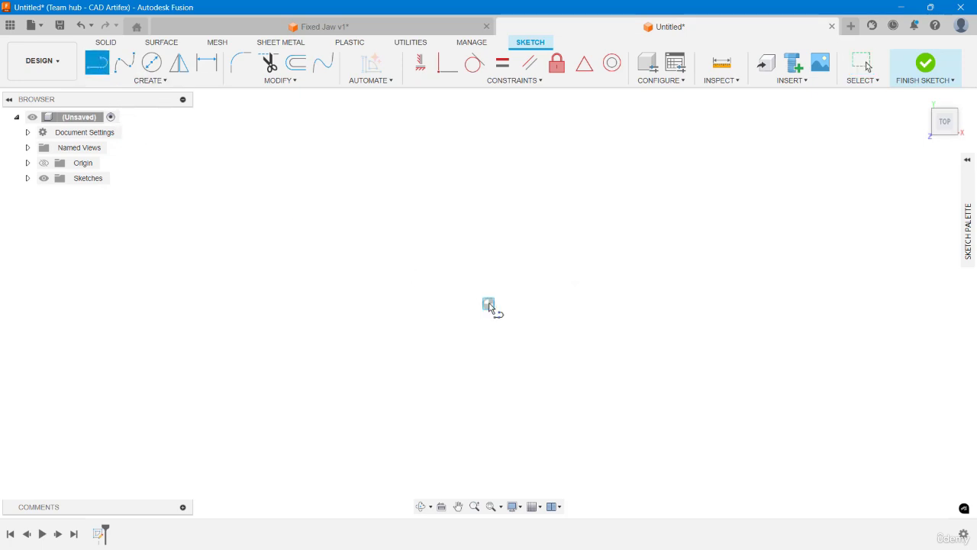
pyautogui.click(489, 304)
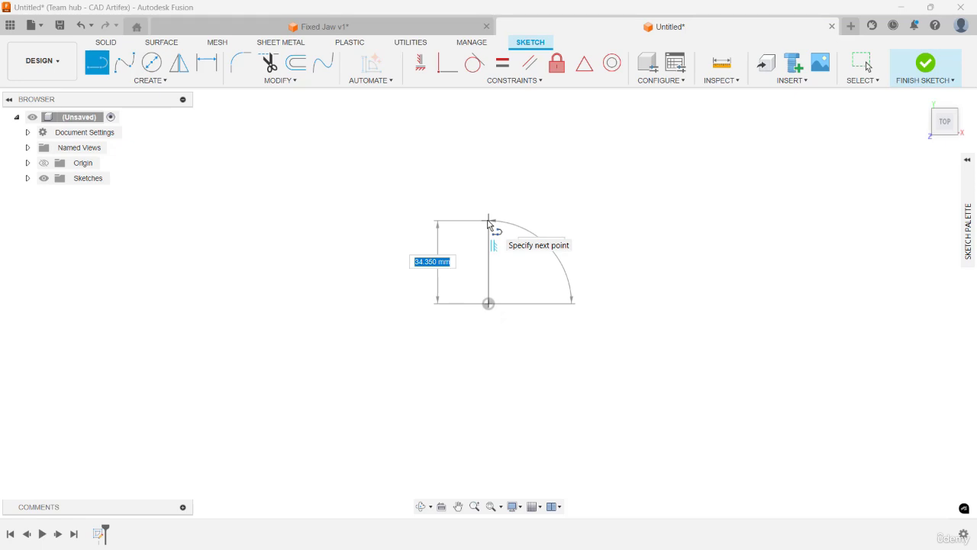
pyautogui.click(489, 158)
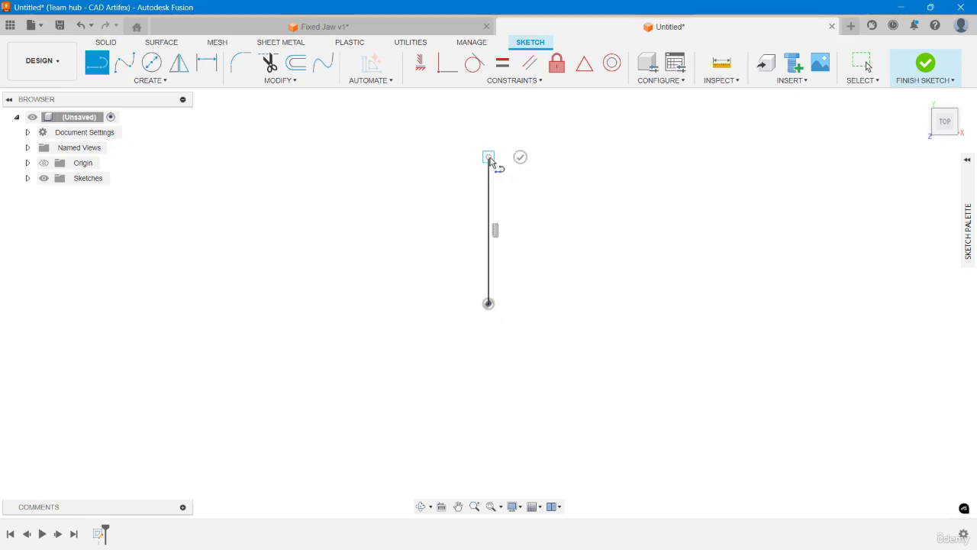
pyautogui.press('Escape')
# - From the vertical line's upper end, draw a horizontal line about 24 mm long and two tangent arcs curving down in an S shape
pyautogui.moveTo(443, 162); pyautogui.dragTo(282, 180, button='middle')
pyautogui.press('l')
pyautogui.click(328, 175)
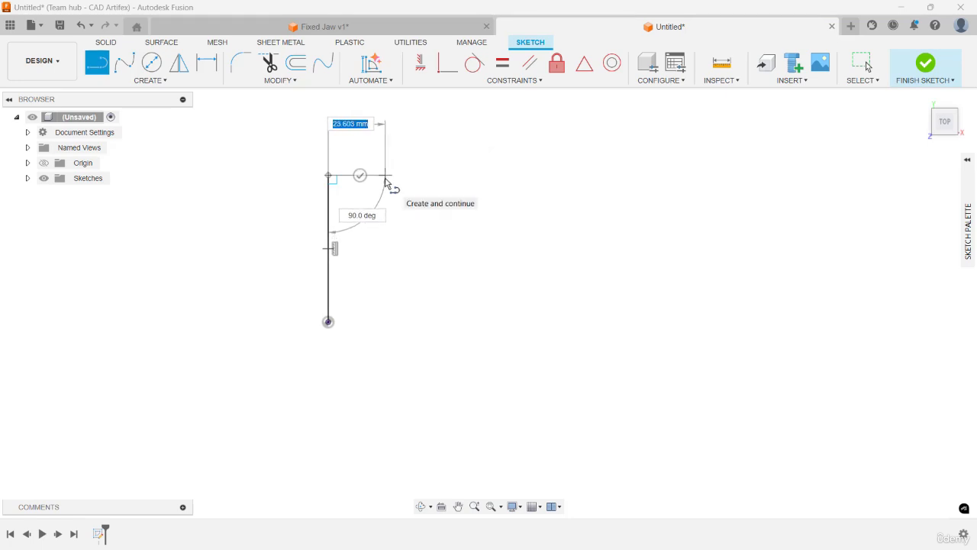
pyautogui.click(385, 179)
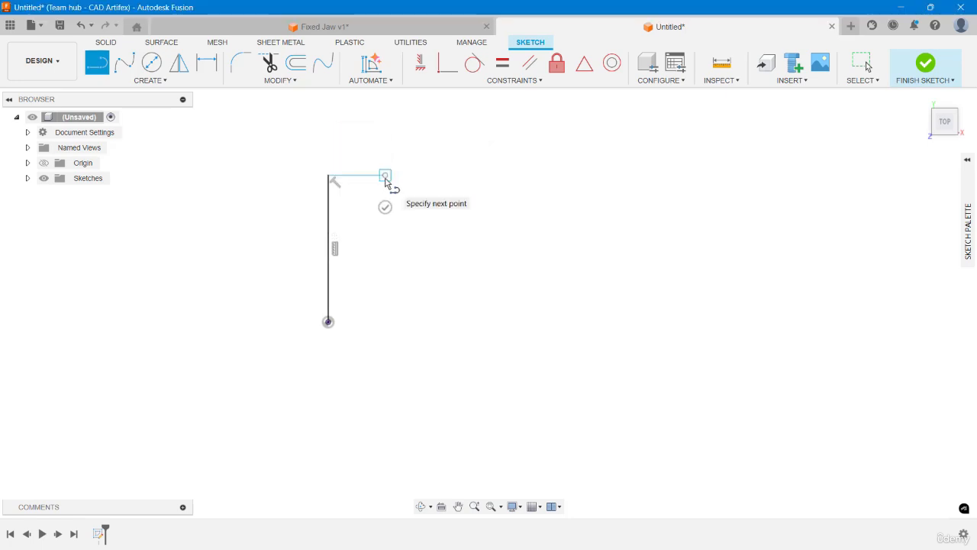
pyautogui.moveTo(388, 180); pyautogui.dragTo(642, 235)
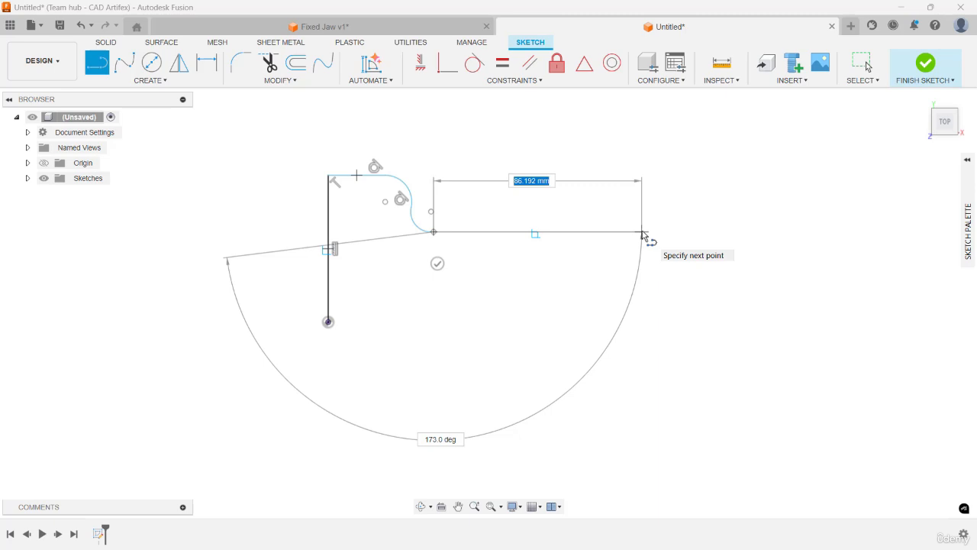
# - Continue the profile with a horizontal line about 87 mm long and two tangent arcs rising in a shallow S shape
pyautogui.moveTo(642, 234); pyautogui.dragTo(644, 228)
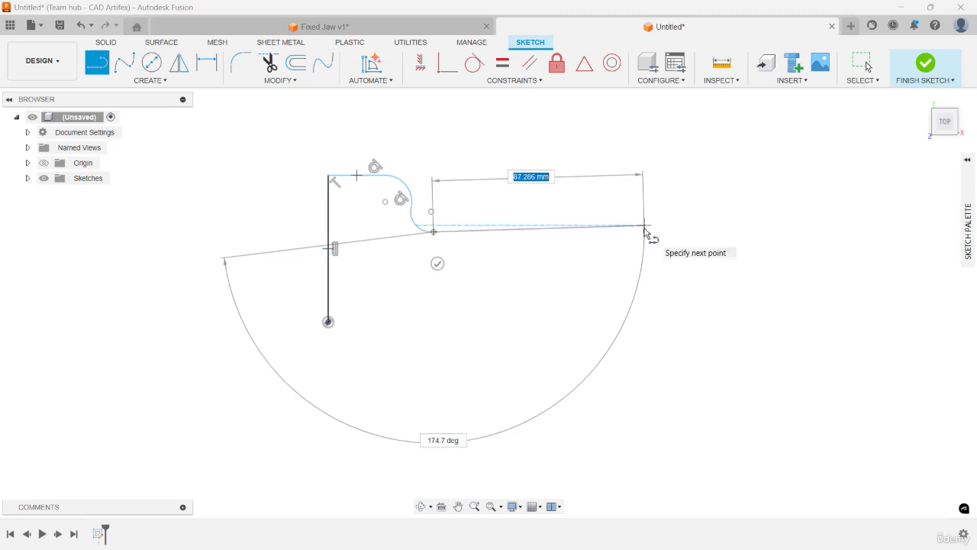
pyautogui.click(644, 232)
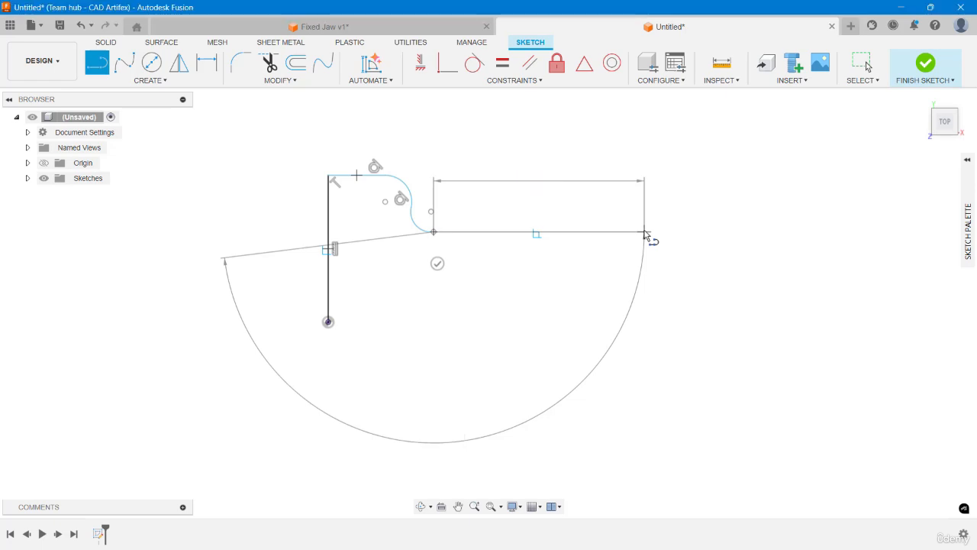
pyautogui.moveTo(645, 232); pyautogui.dragTo(539, 229, button='middle')
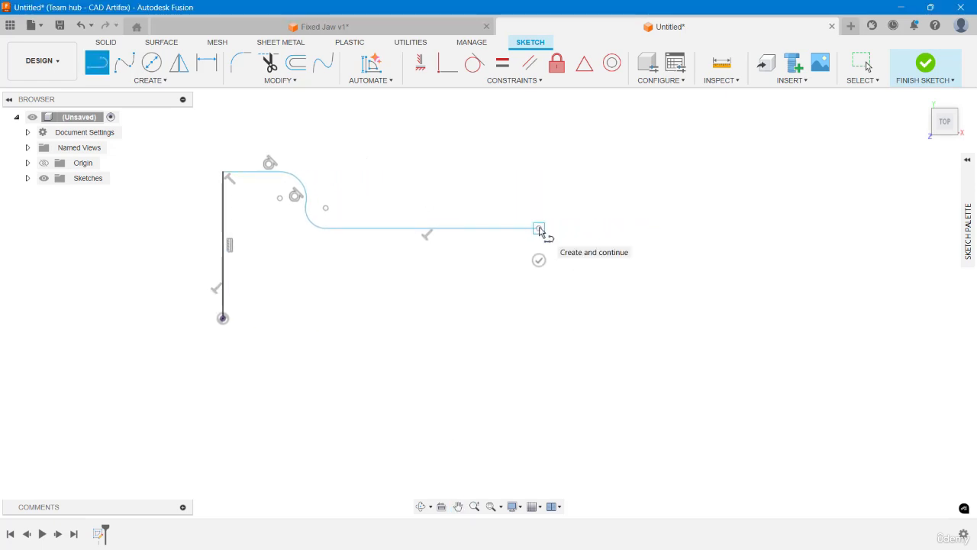
pyautogui.moveTo(539, 229); pyautogui.dragTo(615, 204)
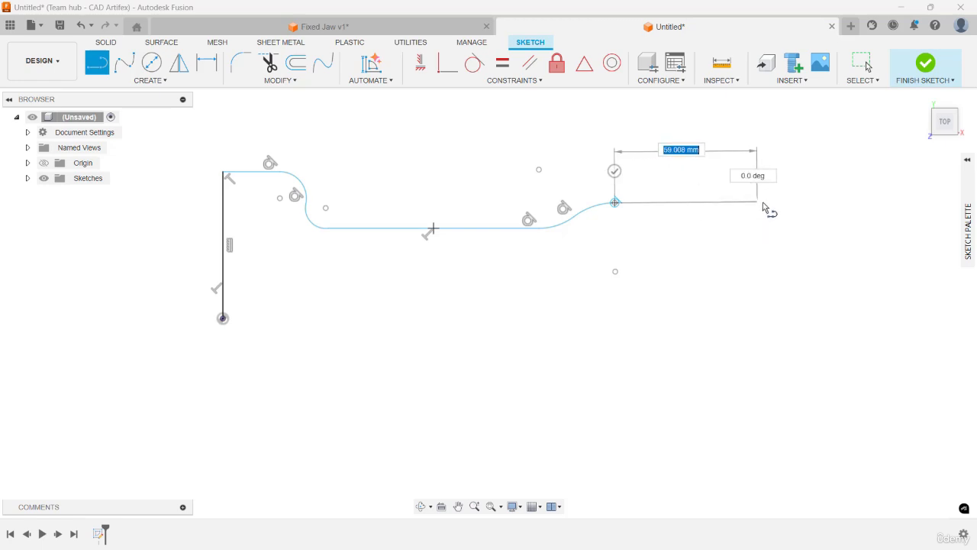
# - Draw the wide end: an upper line about 225 mm long, a perpendicular end line about 61 mm long and a lower line back beneath the upper arcs
pyautogui.scroll(-3, 476, 212)
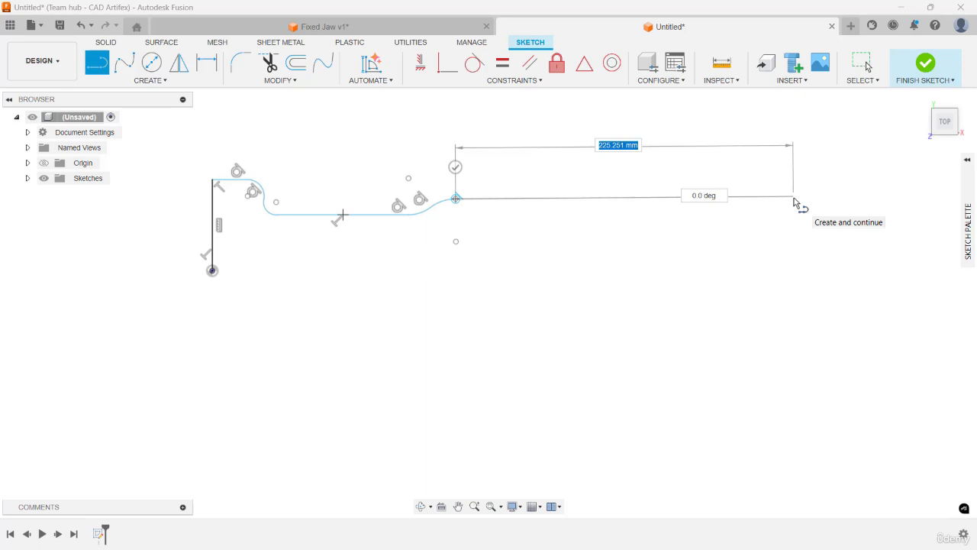
pyautogui.click(794, 198)
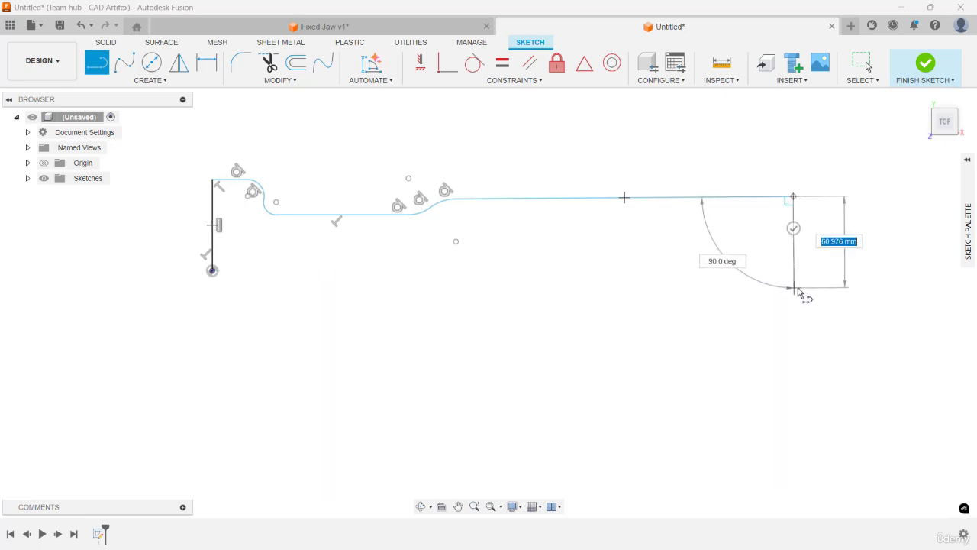
pyautogui.click(794, 288)
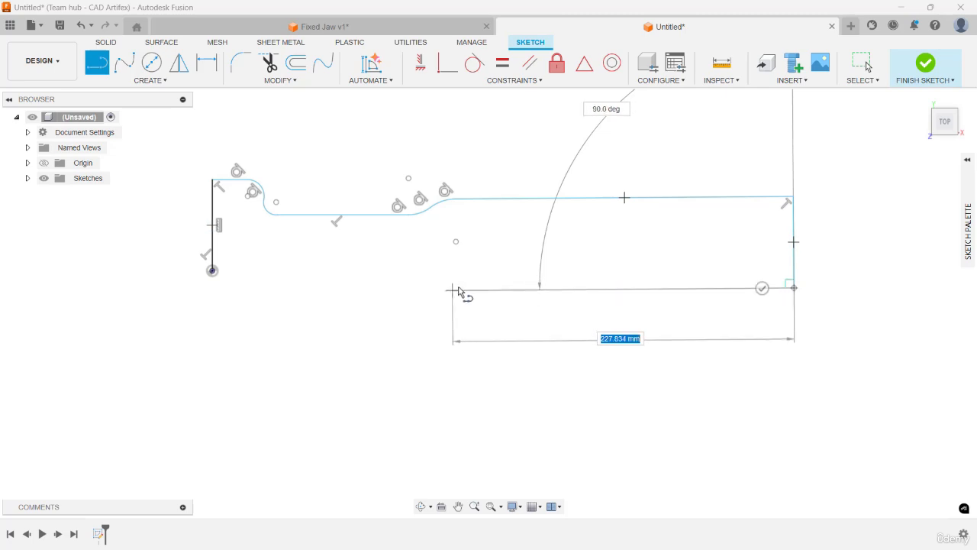
pyautogui.click(454, 288)
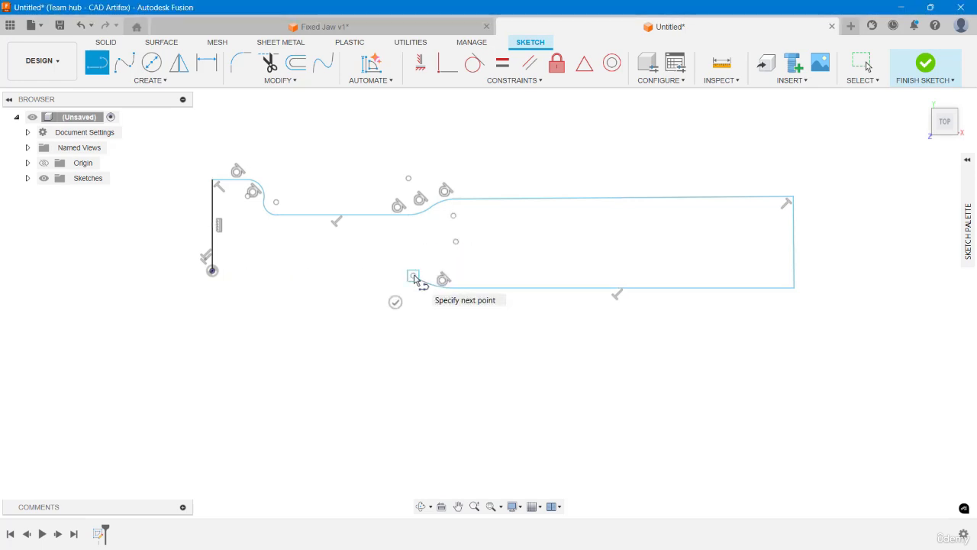
# - Close the profile with two tangent arcs rising from the lower line and a straight line back to the origin
pyautogui.click(413, 276)
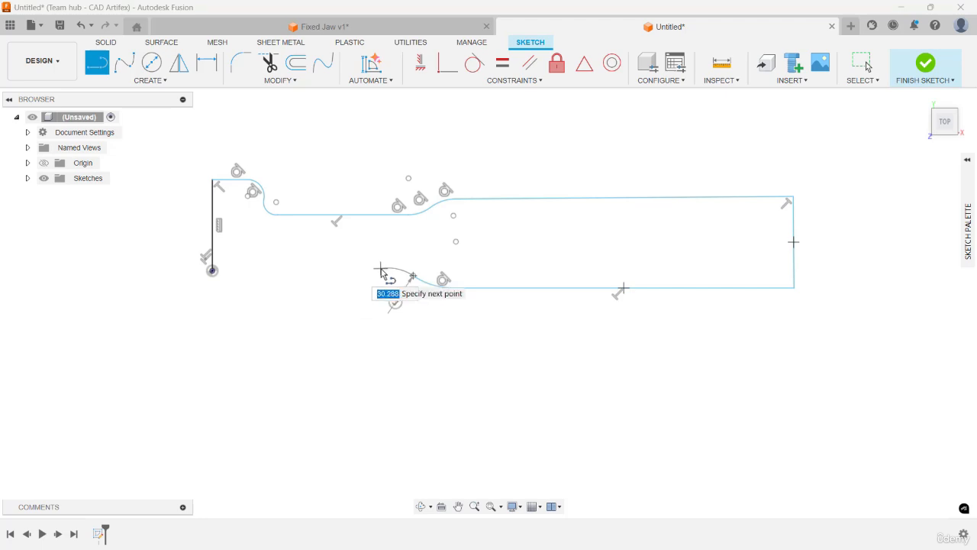
pyautogui.click(381, 269)
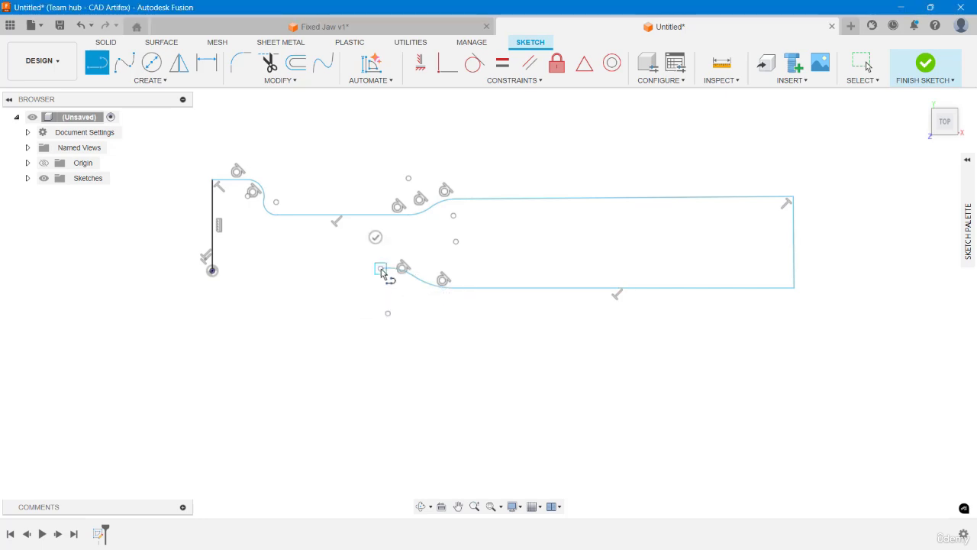
pyautogui.click(212, 270)
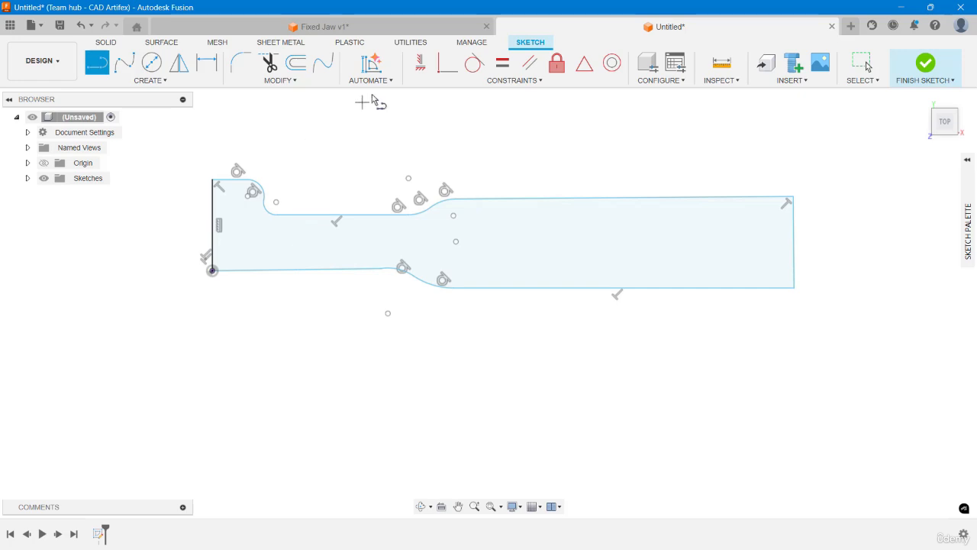
# - Make the narrow part's lower line and the wide part's upper line horizontal, and try the same constraint on their opposite lines
pyautogui.click(429, 72)
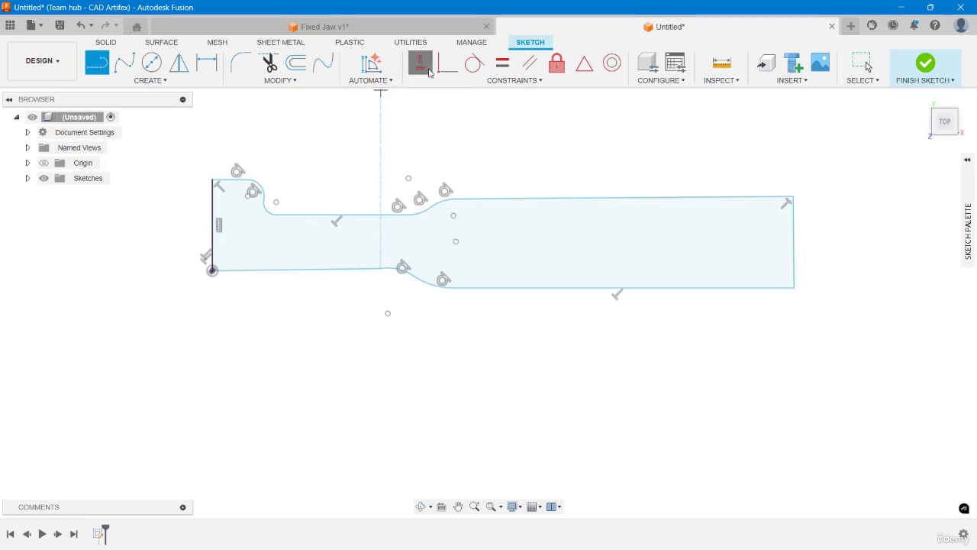
pyautogui.click(342, 271)
pyautogui.click(325, 215)
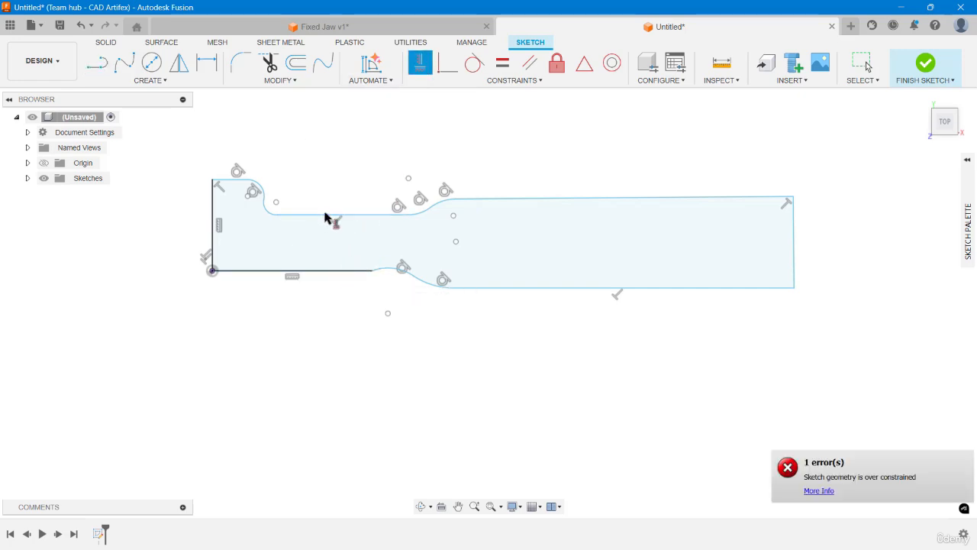
pyautogui.click(500, 202)
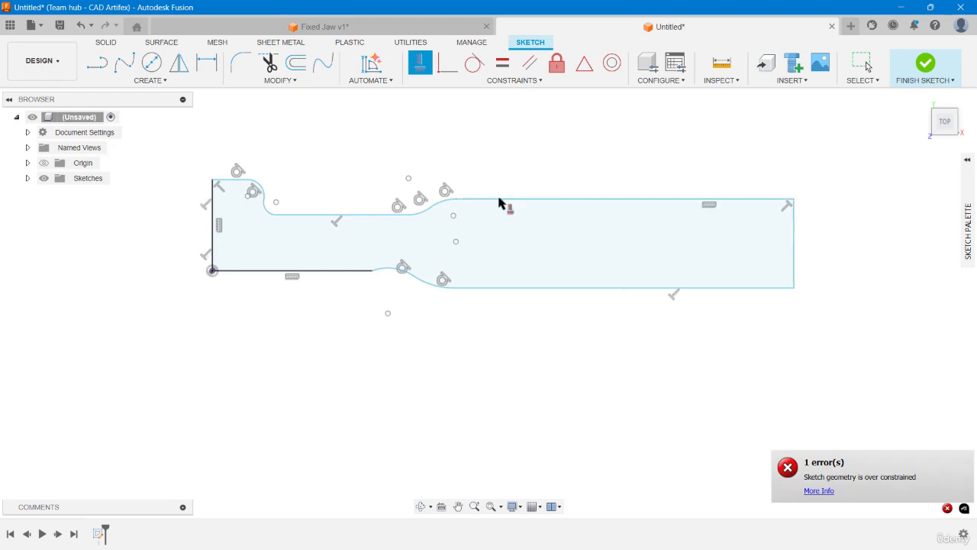
pyautogui.click(552, 289)
pyautogui.press('Escape')
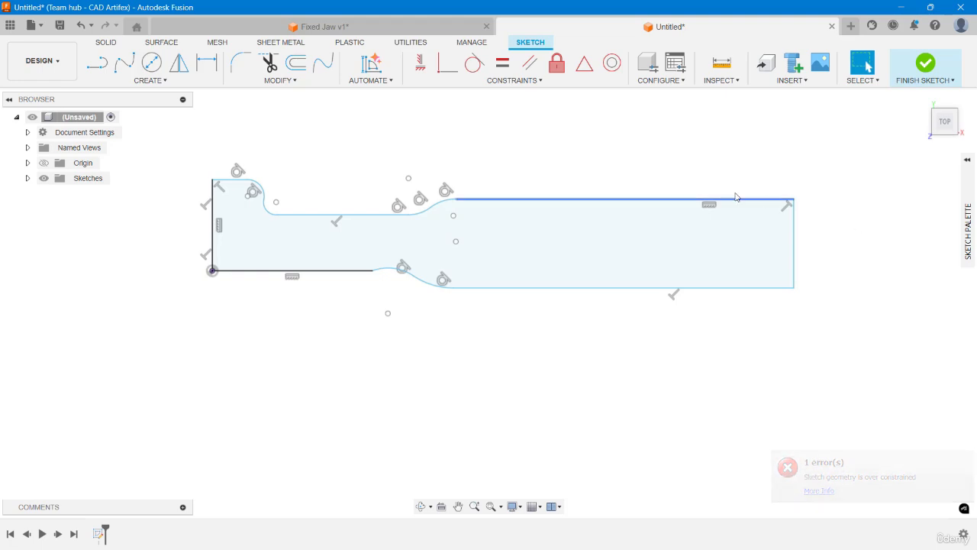
# - Apply tangent constraints between the small upper arc and the narrow part's upper line, and between the lower arc and the bottom line
pyautogui.click(474, 62)
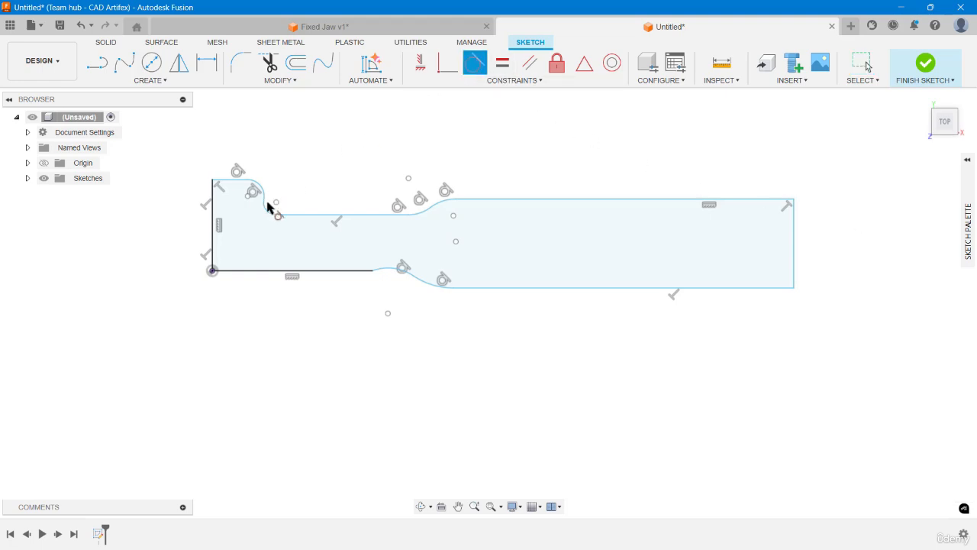
pyautogui.click(268, 213)
pyautogui.click(297, 216)
pyautogui.click(375, 272)
pyautogui.click(363, 273)
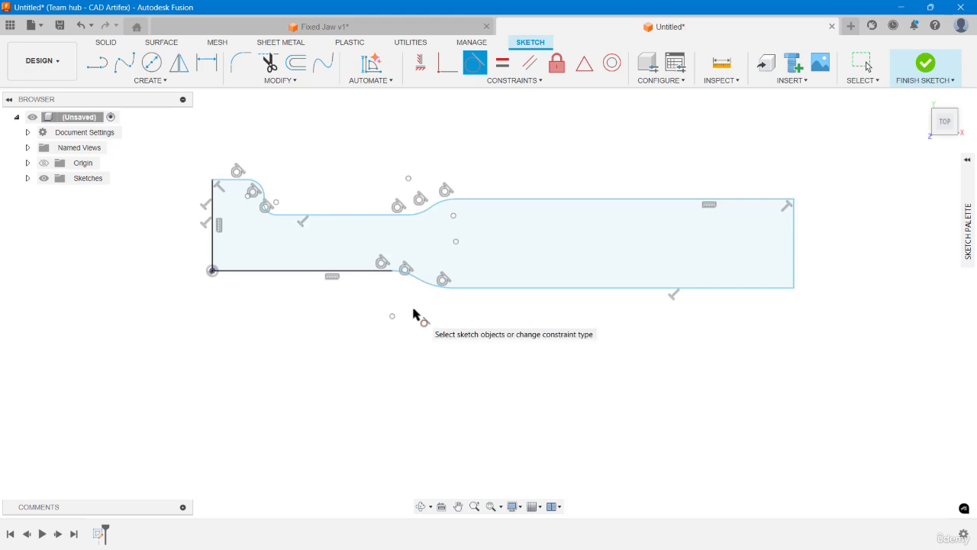
# - Dimension the vertical line at the origin to 60 mm
pyautogui.click(207, 63)
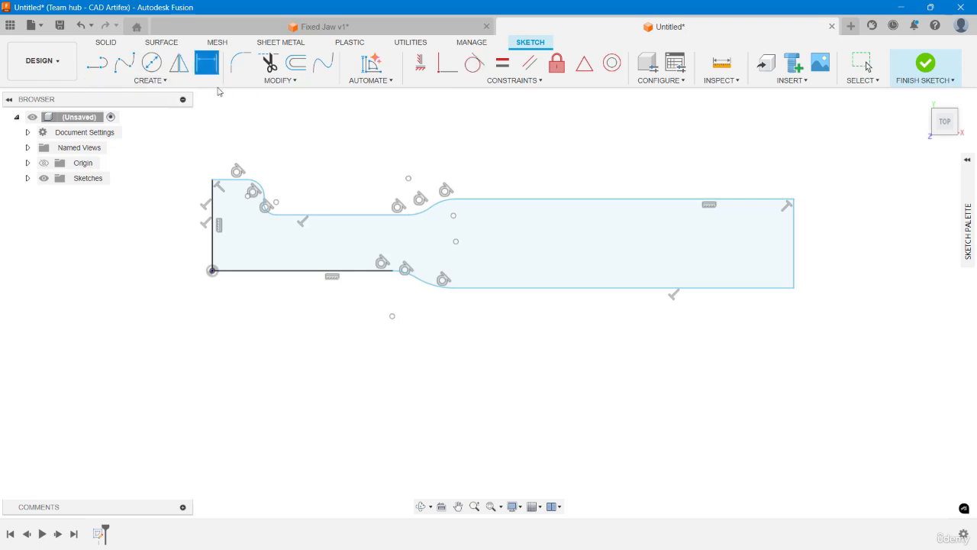
pyautogui.click(215, 226)
pyautogui.click(183, 229)
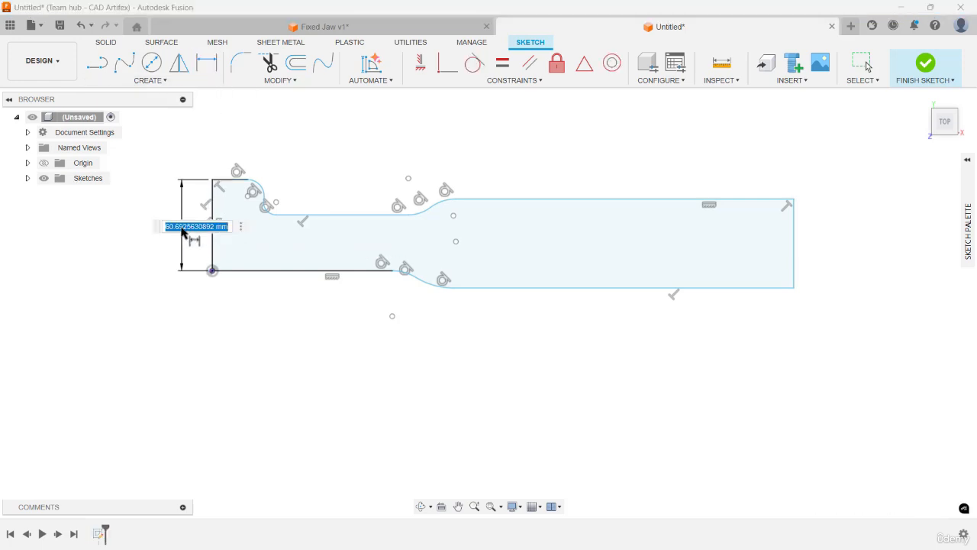
pyautogui.write('60')
pyautogui.press('Return')
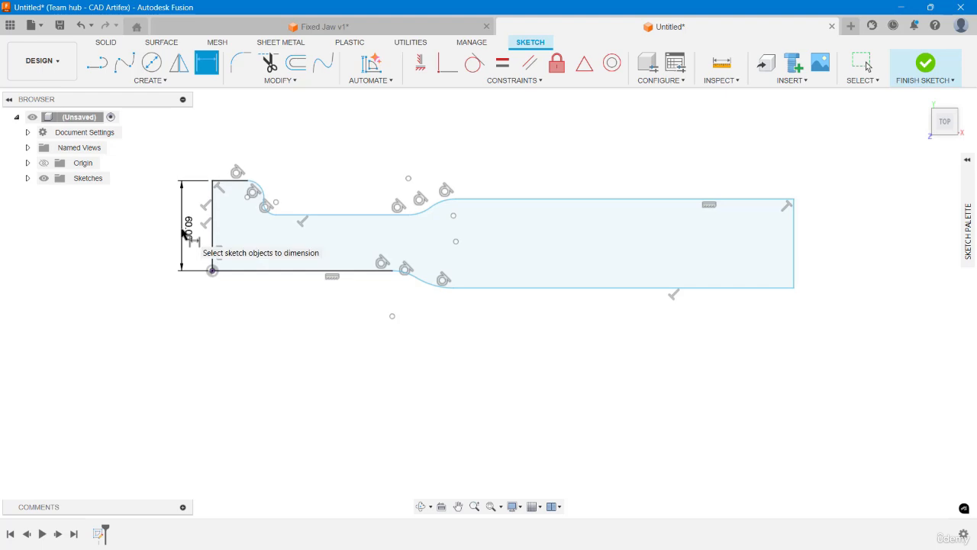
# - Dimension the short horizontal line atop the narrow end to 20 mm
pyautogui.click(230, 184)
pyautogui.click(227, 154)
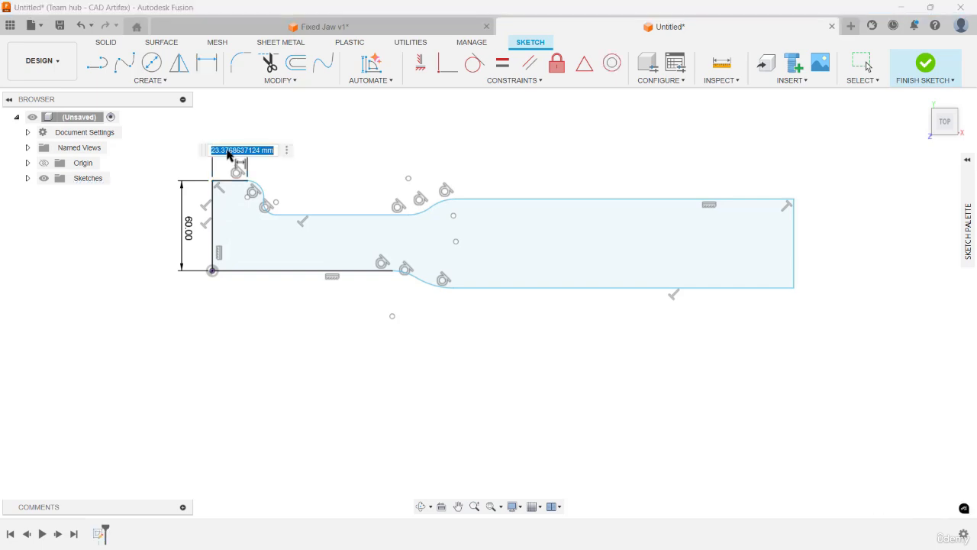
pyautogui.write('23')
pyautogui.press('Return')
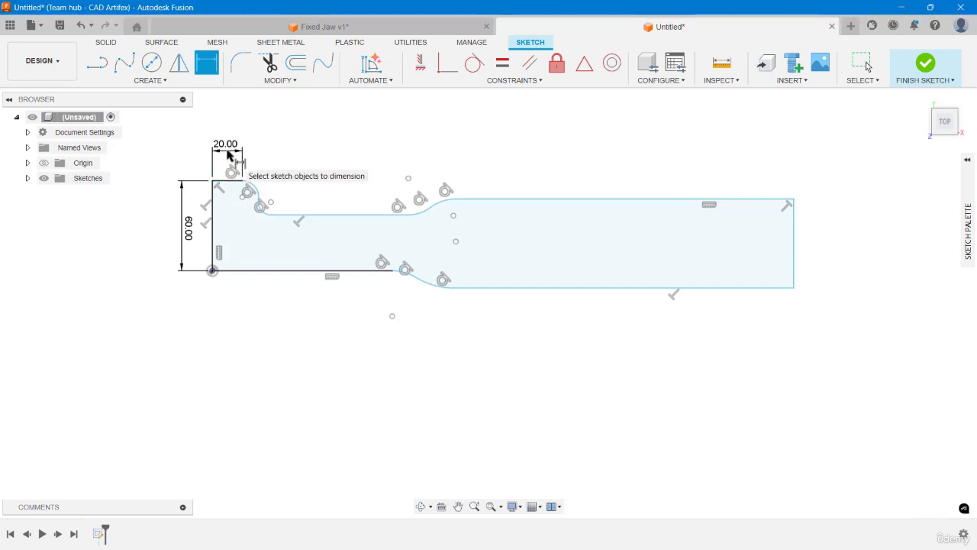
# - Dimension the rounded corner arc beside the short top line to a 12 mm radius
pyautogui.click(254, 189)
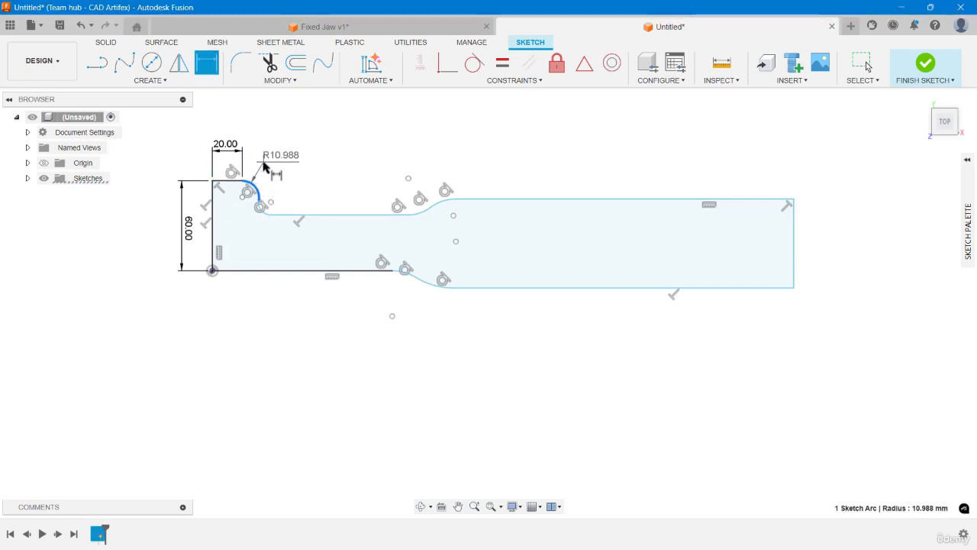
pyautogui.click(265, 165)
pyautogui.press('Return')
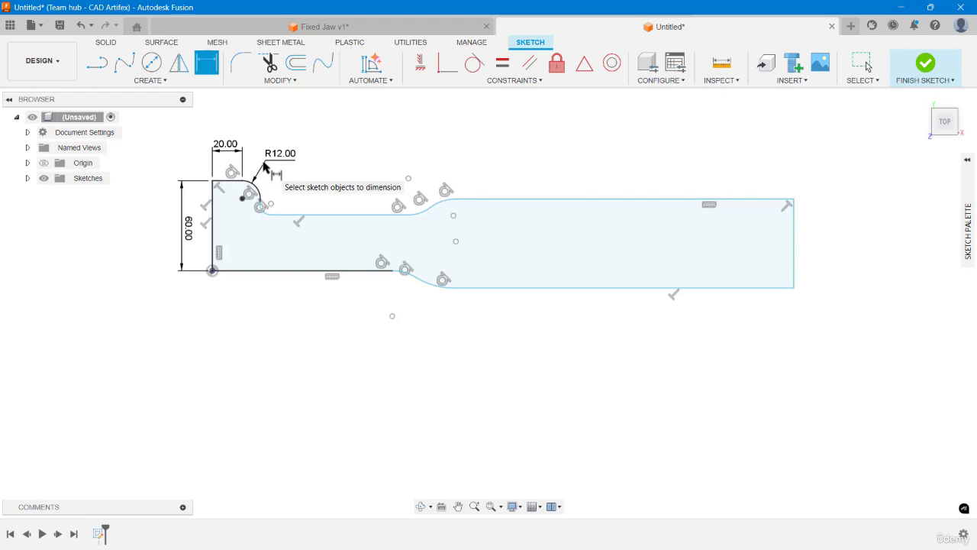
# - Dimension the small concave arc below the rounded corner to a 12 mm radius
pyautogui.click(264, 211)
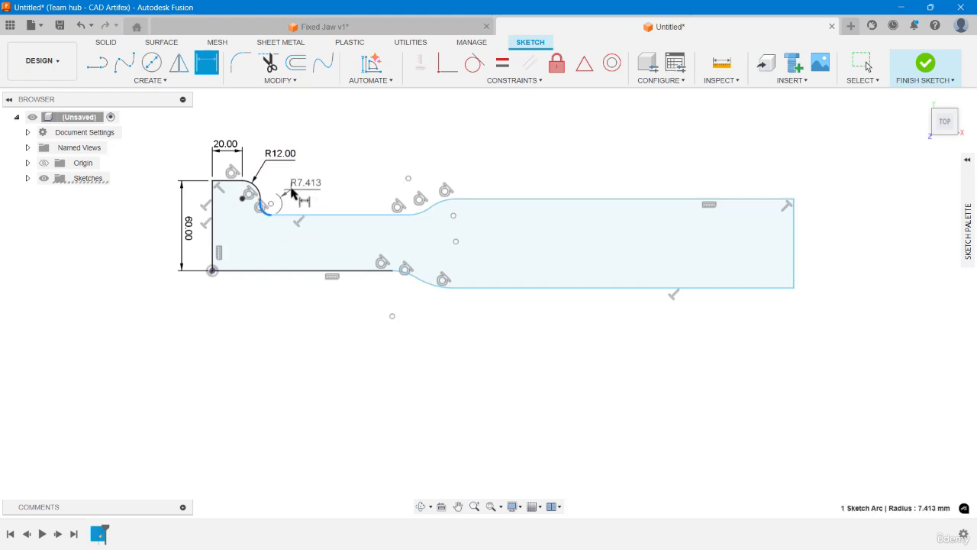
pyautogui.click(292, 194)
pyautogui.write('12')
pyautogui.press('Return')
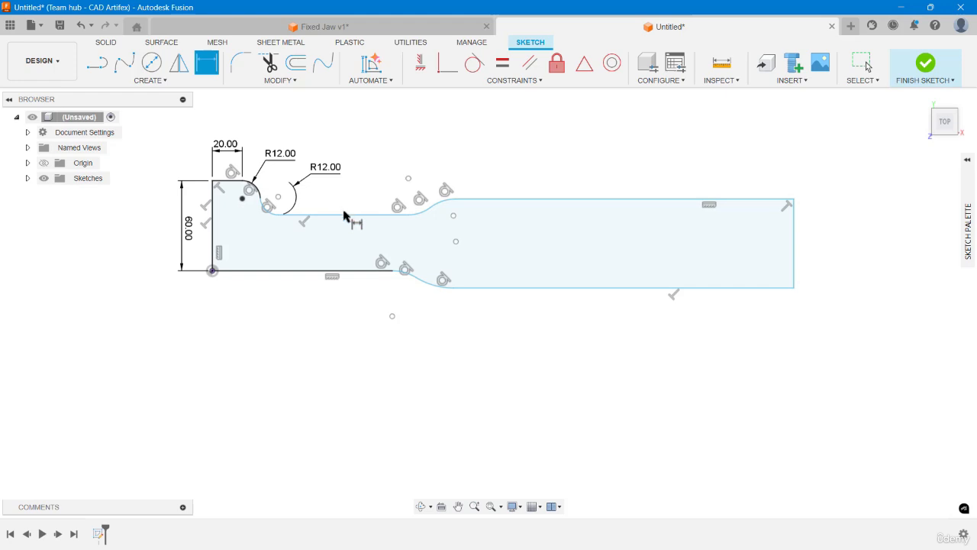
# - Dimension the narrow part's upper horizontal line to 86 mm
pyautogui.click(345, 215)
pyautogui.click(344, 198)
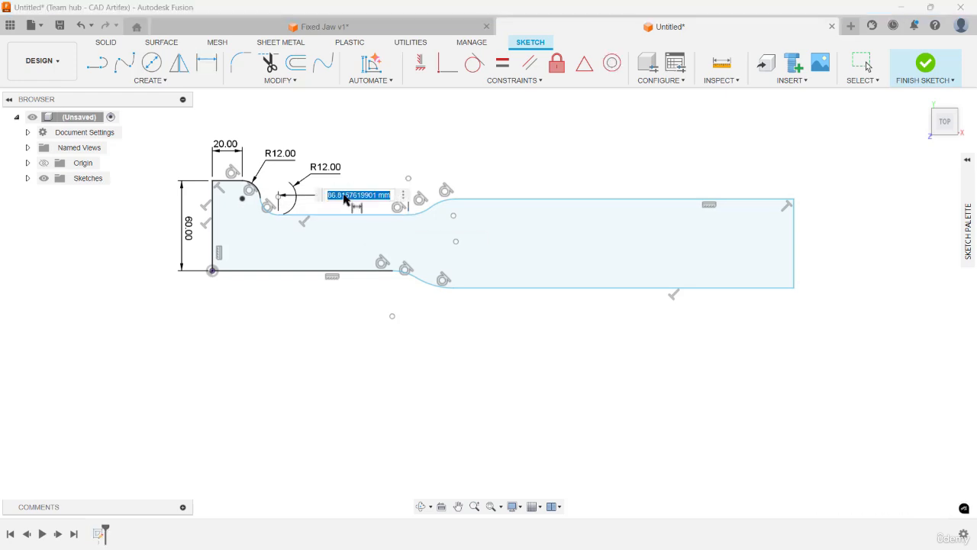
pyautogui.write('86')
pyautogui.press('Return')
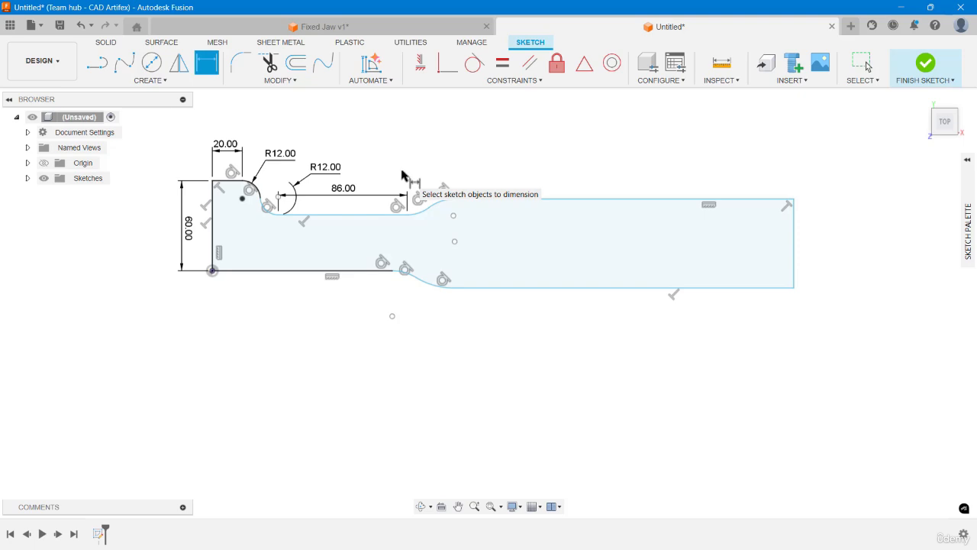
# - Dimension both upper transition arcs between the narrow and wide parts to a 120 mm radius each
pyautogui.click(422, 215)
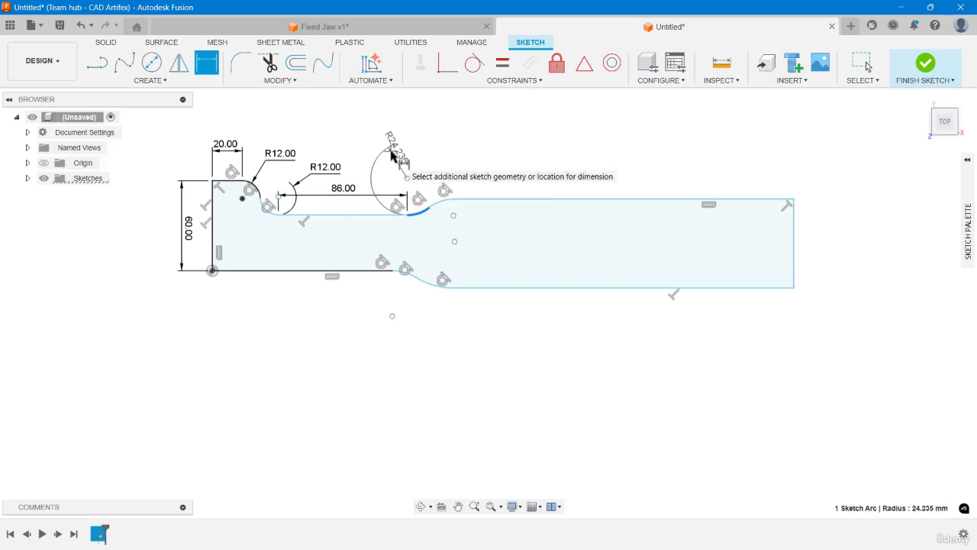
pyautogui.click(386, 145)
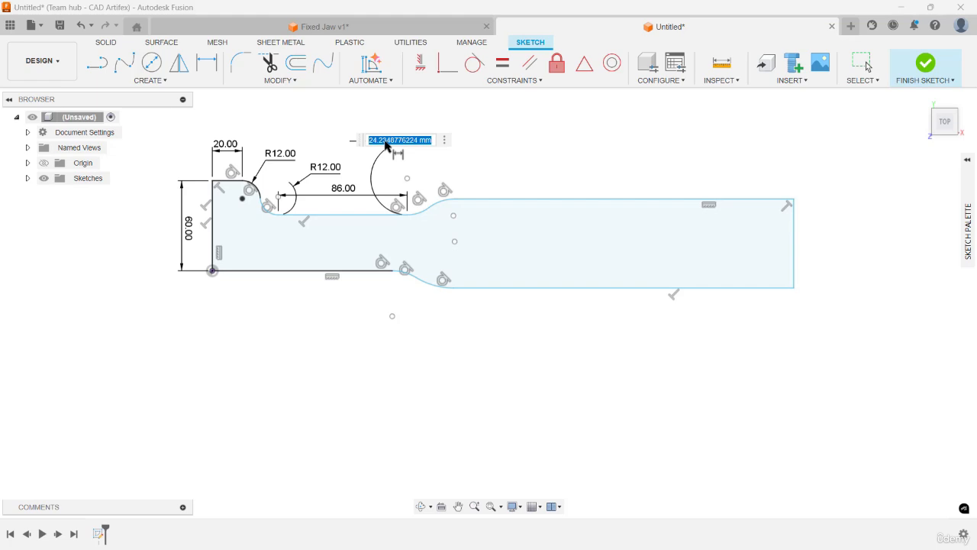
pyautogui.press('Return')
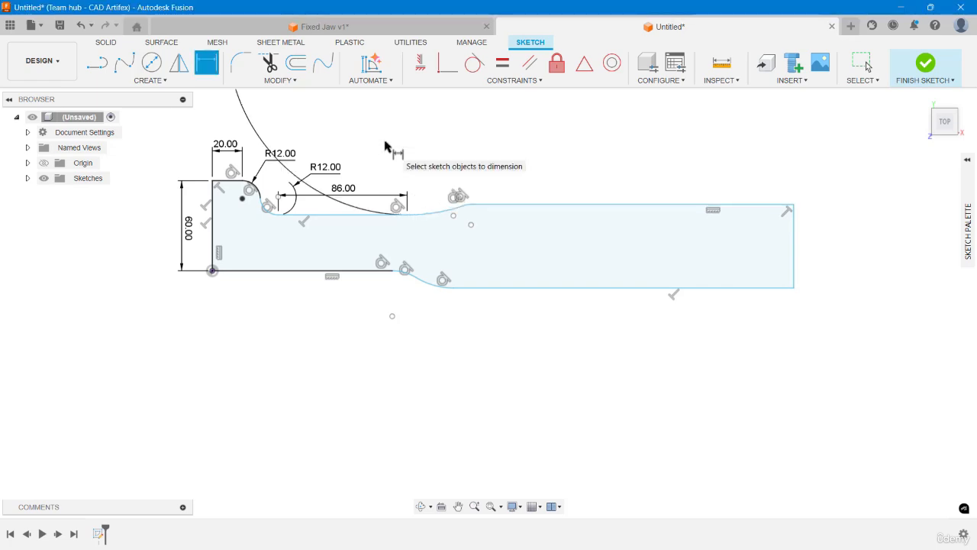
pyautogui.scroll(5, 470, 210)
pyautogui.click(467, 201)
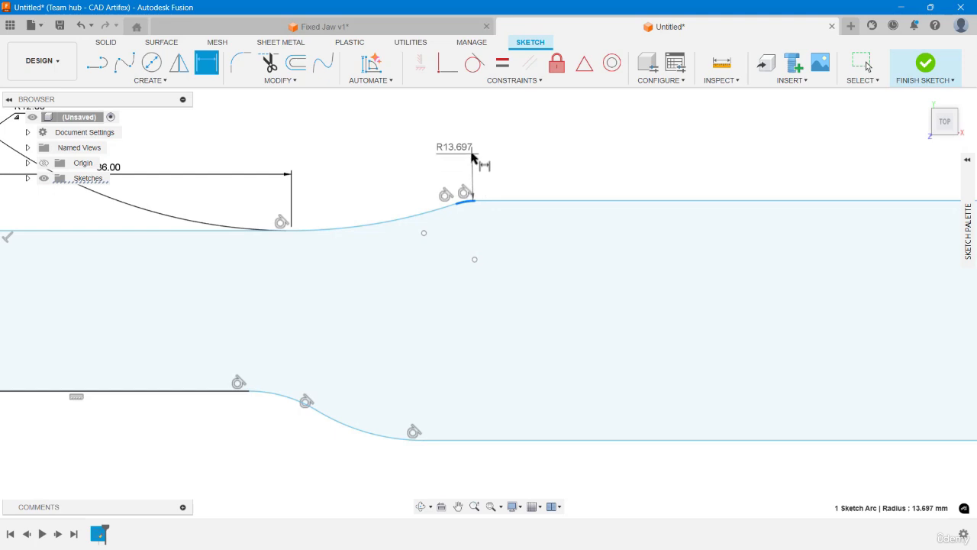
pyautogui.click(472, 157)
pyautogui.press('Return')
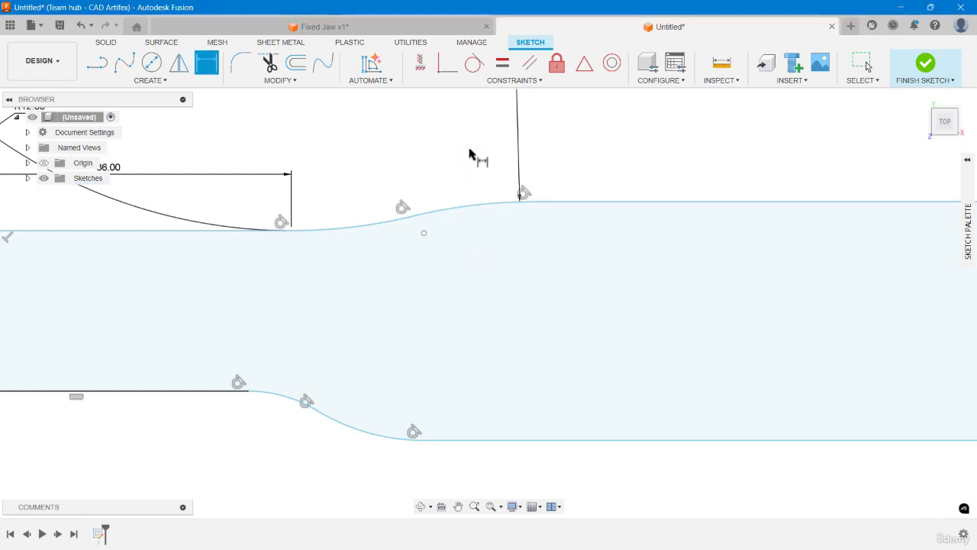
# - Dimension the narrow part's bottom horizontal line from the origin to 130 mm
pyautogui.scroll(-5, 458, 184)
pyautogui.scroll(-3, 438, 199)
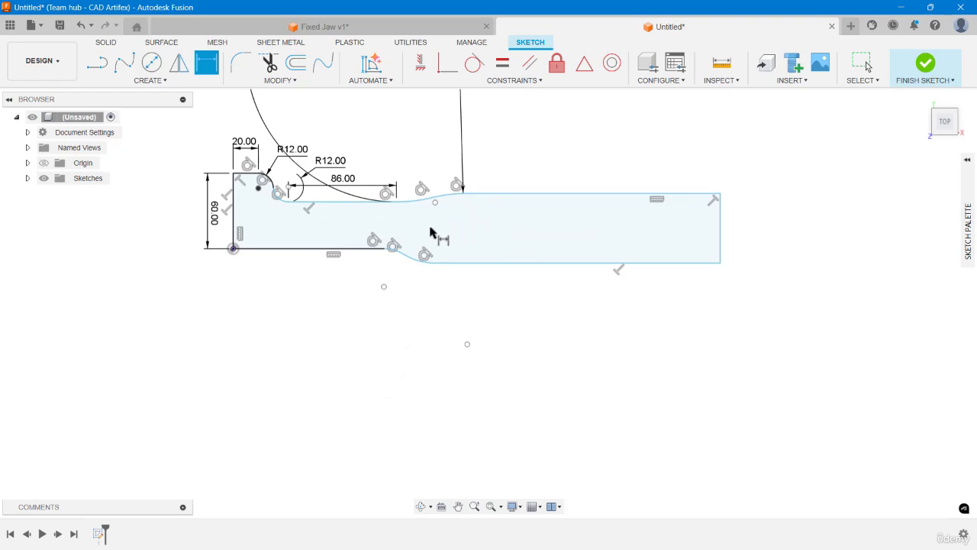
pyautogui.click(342, 250)
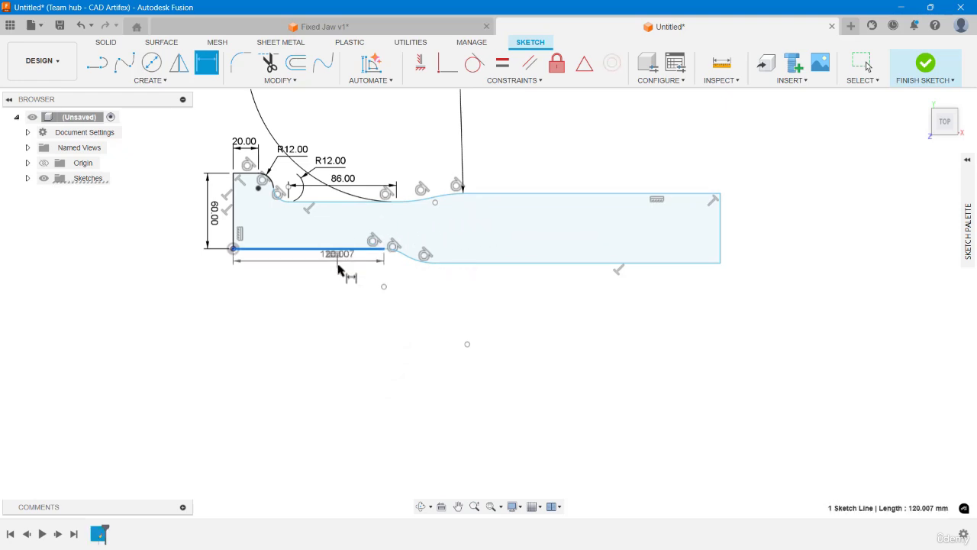
pyautogui.click(334, 284)
pyautogui.write('1')
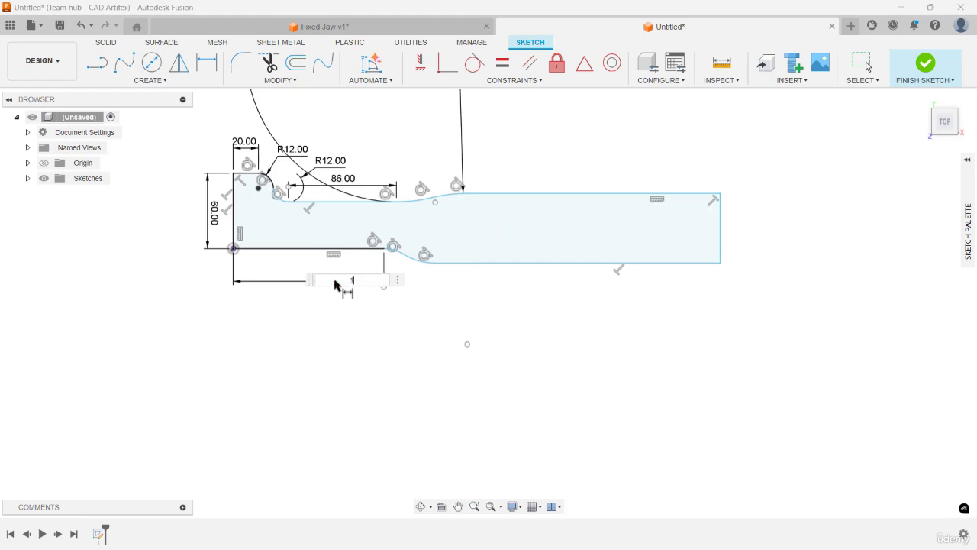
pyautogui.write('30')
pyautogui.press('Return')
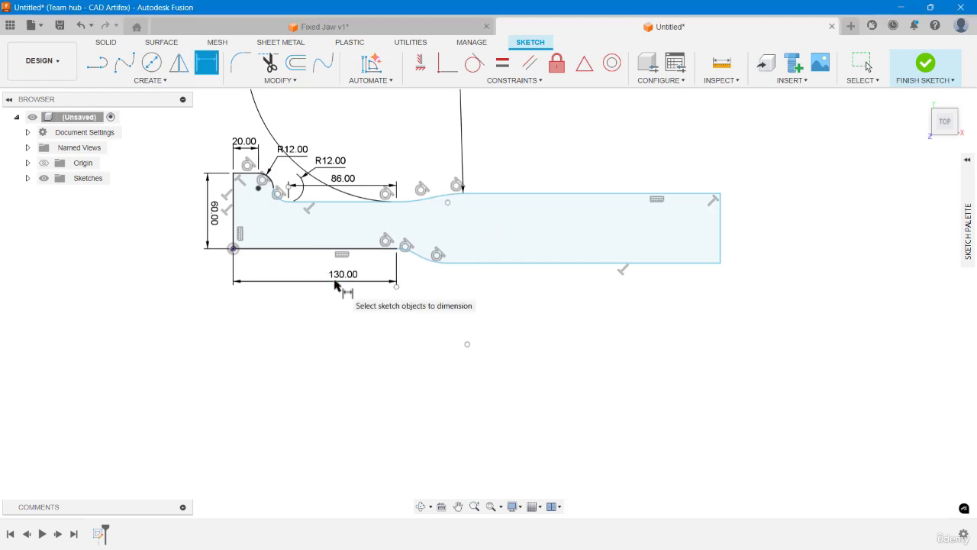
# - Dimension both lower transition arcs between the narrow and wide parts to a 120 mm radius each
pyautogui.click(406, 249)
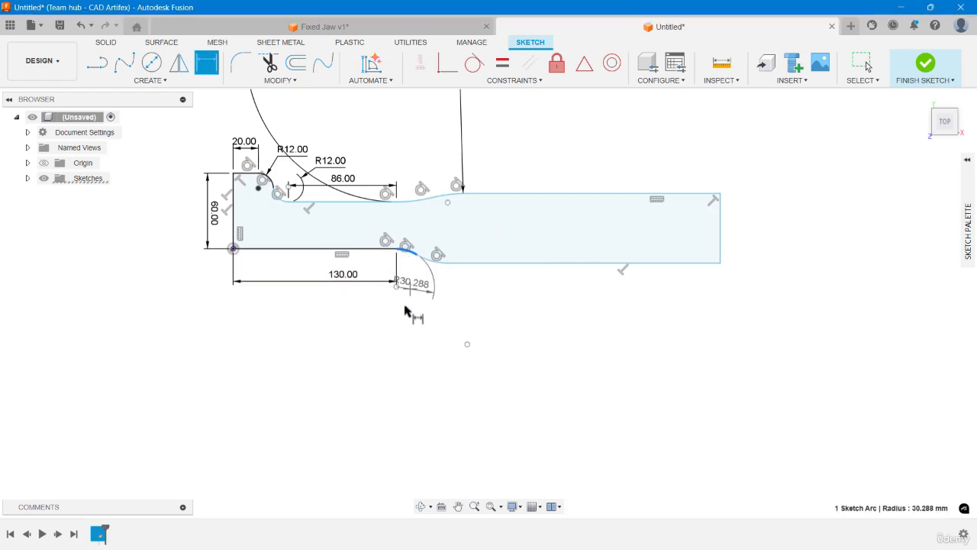
pyautogui.click(363, 336)
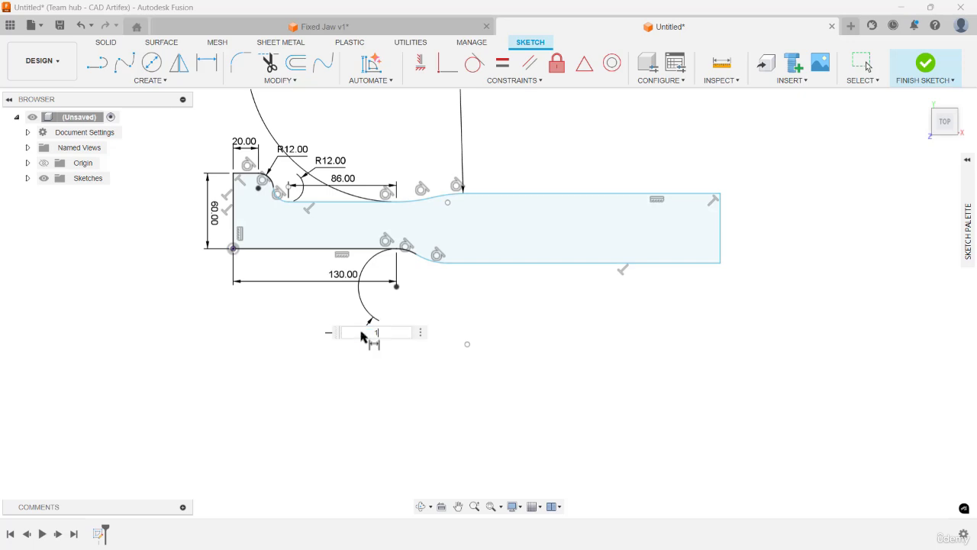
pyautogui.press('Return')
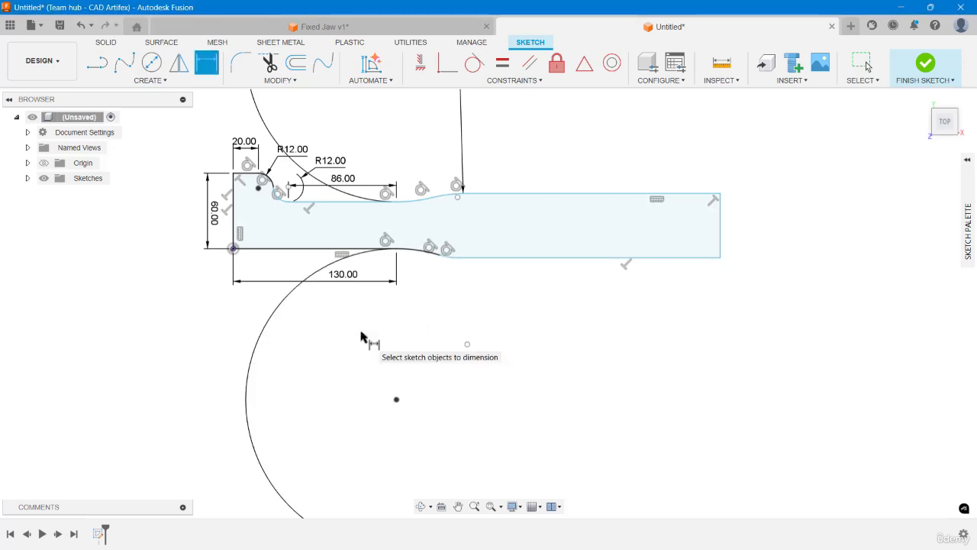
pyautogui.click(449, 257)
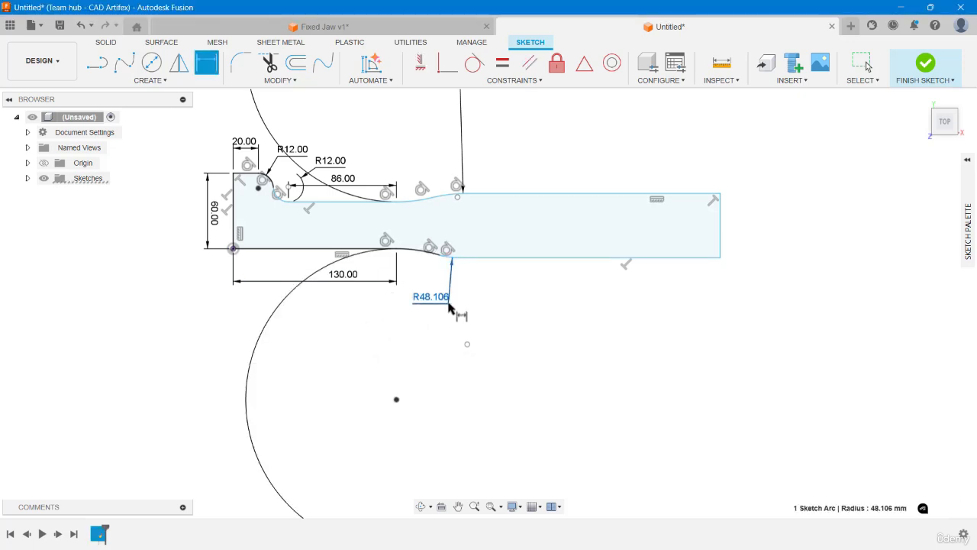
pyautogui.click(449, 307)
pyautogui.write('120')
pyautogui.press('Return')
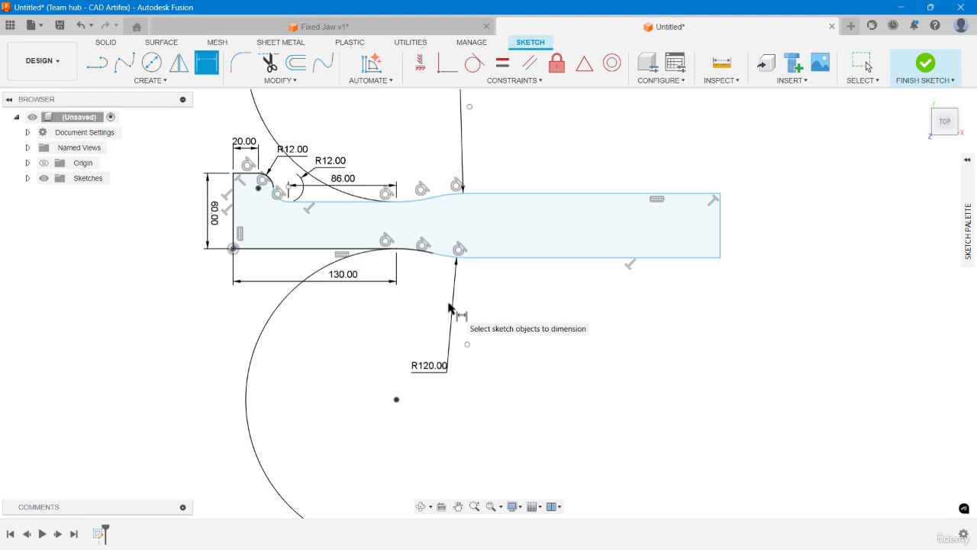
# - Dimension the profile's overall length between the vertical line at the origin and the far end line to 330 mm
pyautogui.click(234, 237)
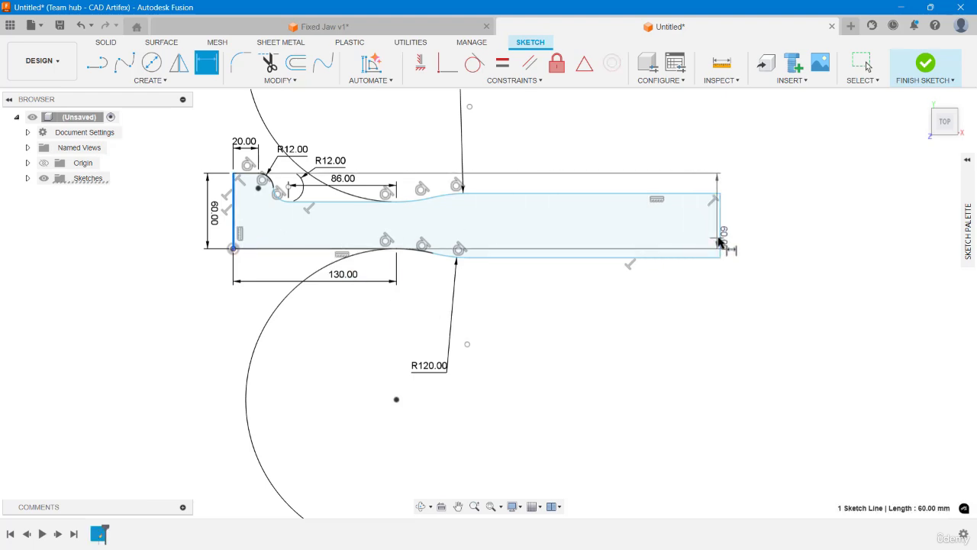
pyautogui.click(720, 242)
pyautogui.click(559, 353)
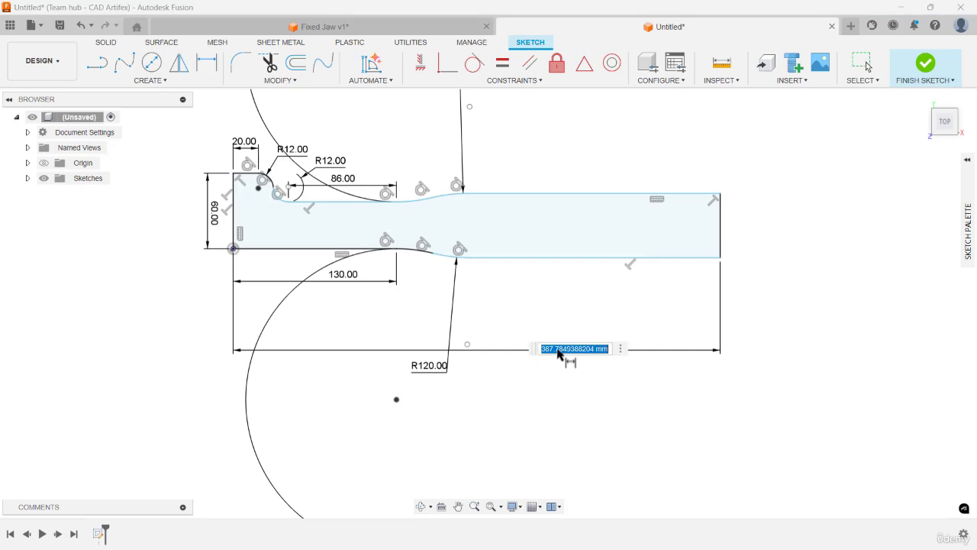
pyautogui.write('330')
pyautogui.press('Return')
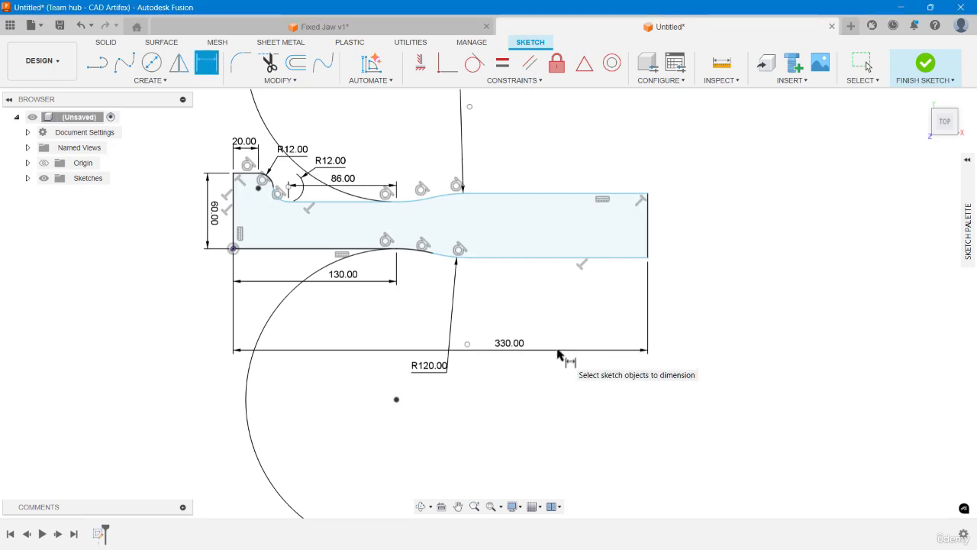
# - Dimension the vertical end line of the wide part to 40 mm
pyautogui.click(646, 243)
pyautogui.click(672, 228)
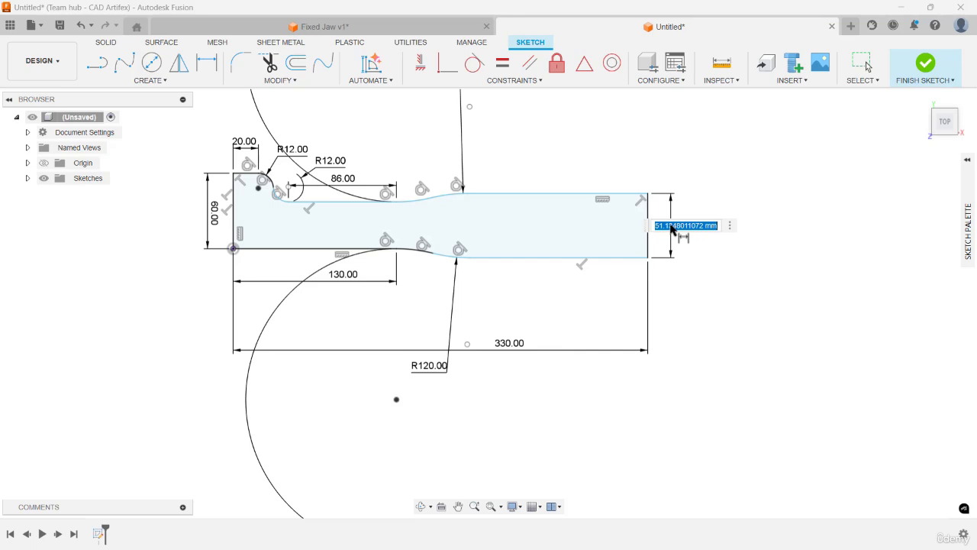
pyautogui.press('Return')
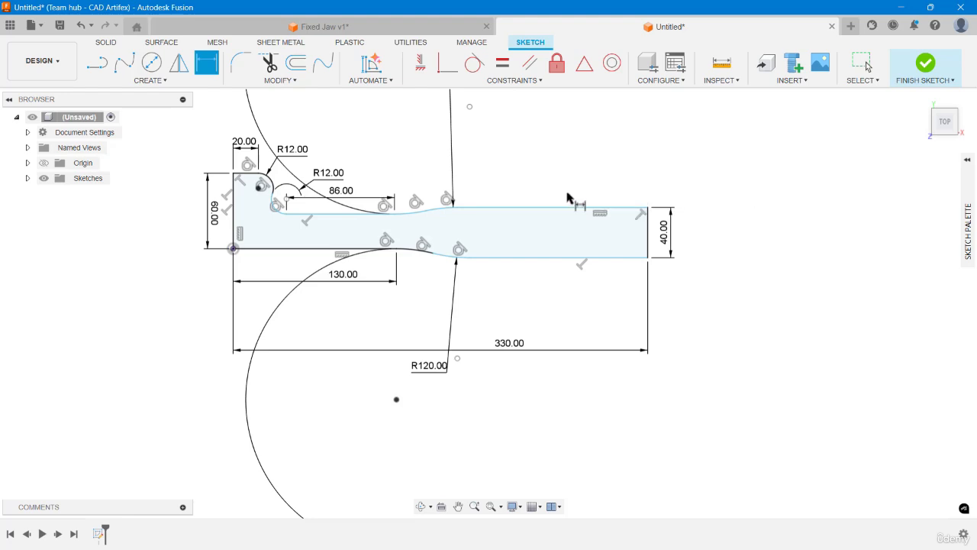
# - Dimension the vertical offset between the upper lines of the narrow and wide parts to 5 mm
pyautogui.click(373, 215)
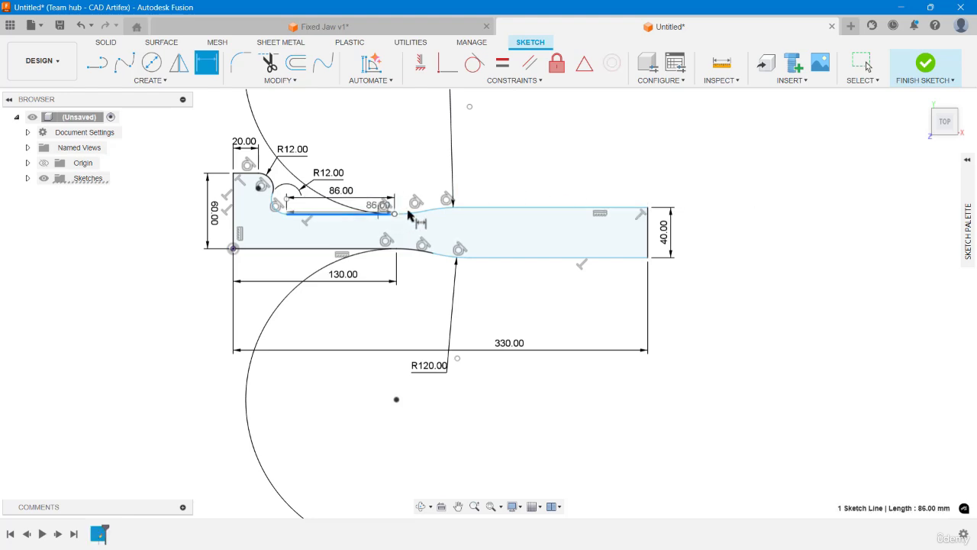
pyautogui.click(484, 207)
pyautogui.click(484, 187)
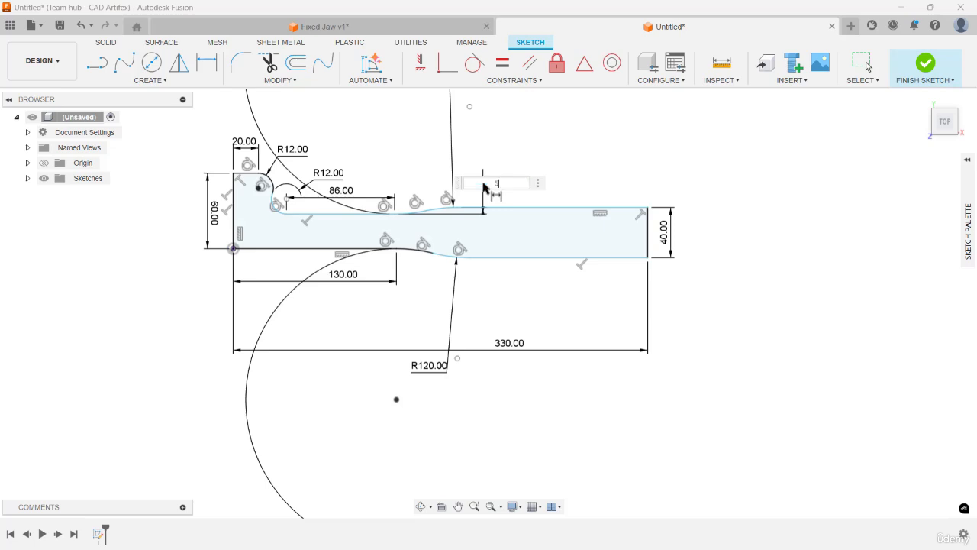
pyautogui.press('Return')
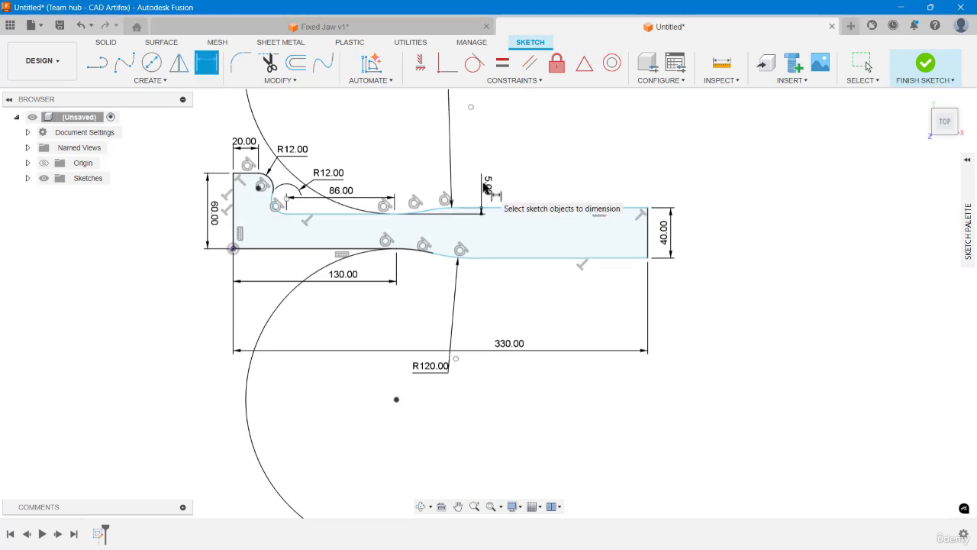
# - Dimension the distance between the narrow part's bottom and upper lines to 30 mm
pyautogui.click(347, 248)
pyautogui.click(306, 213)
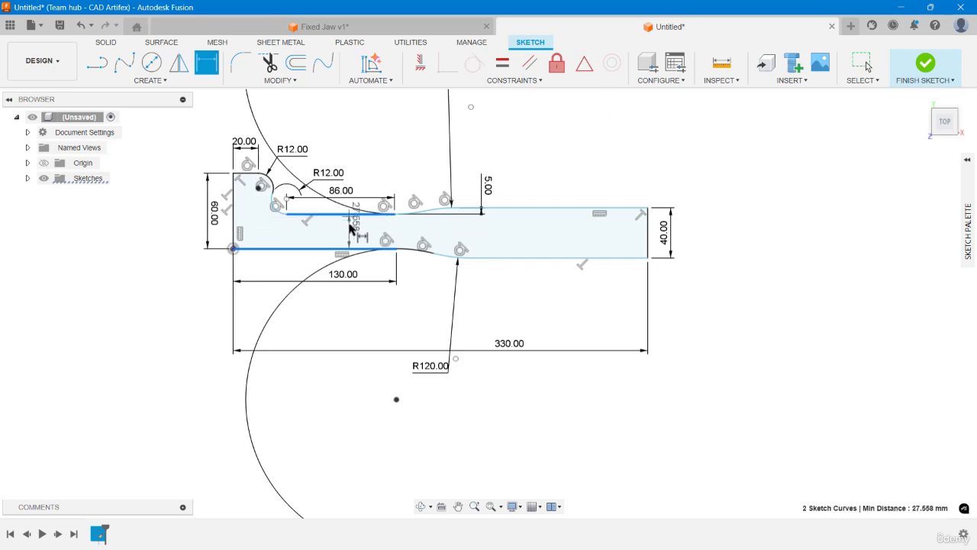
pyautogui.click(354, 236)
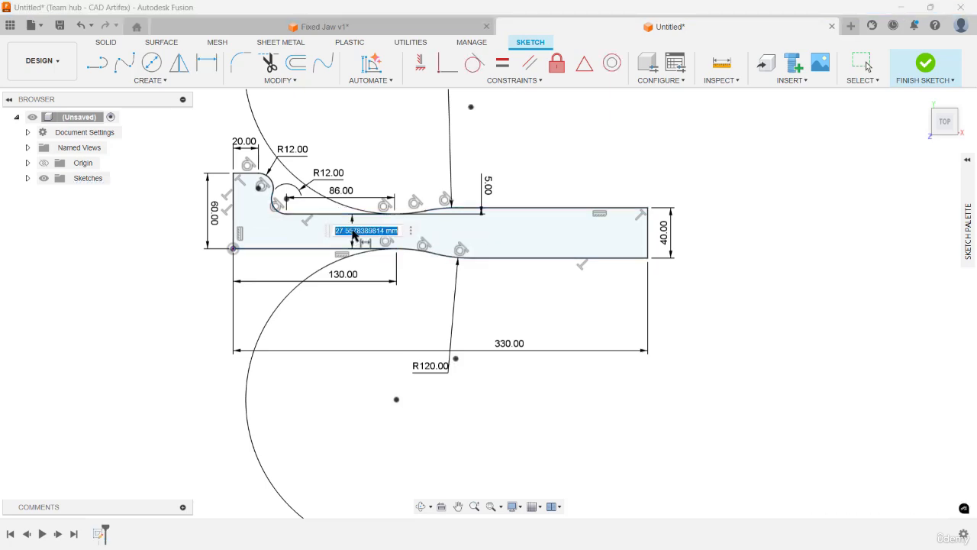
pyautogui.press('Return')
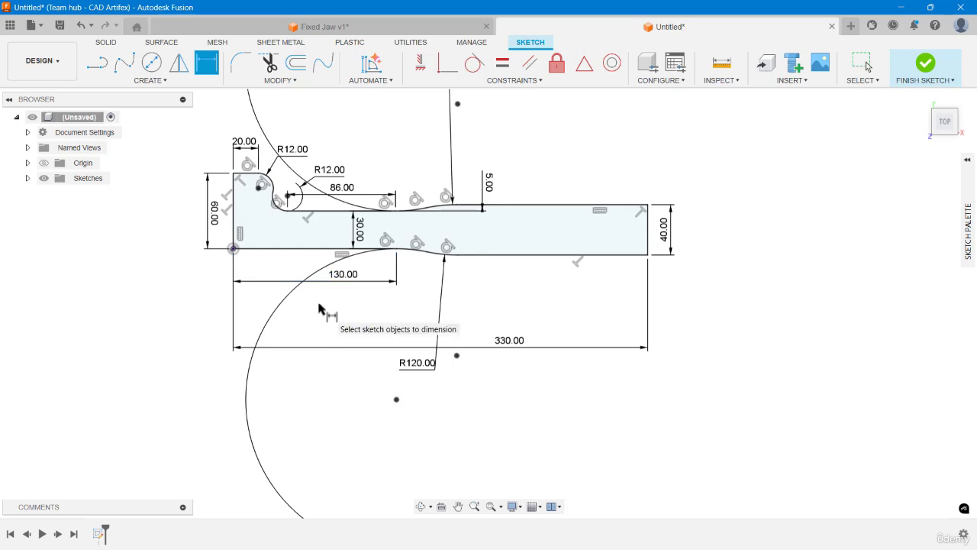
# - Reposition the radius dimensions of the two upper transition arcs so they sit close to the profile without long extension arcs
pyautogui.scroll(4, 331, 311)
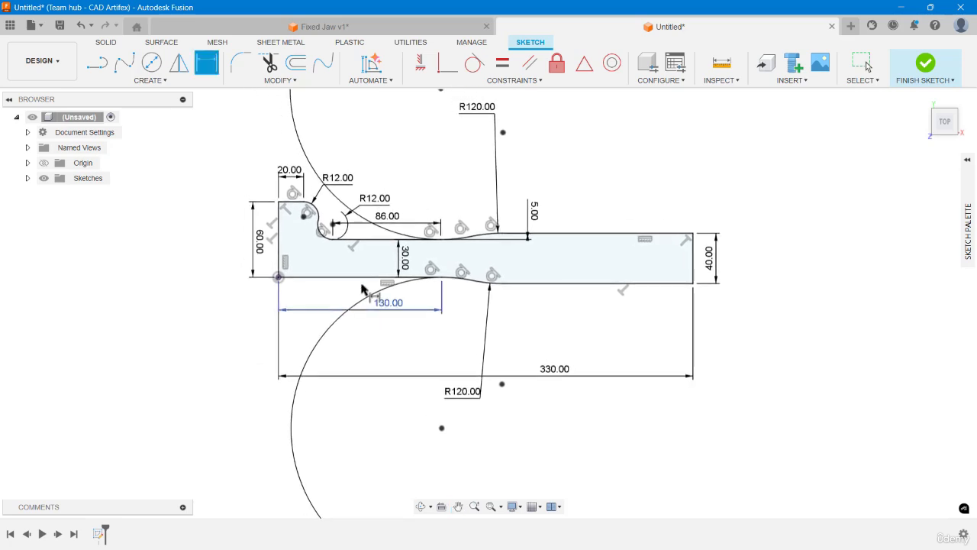
pyautogui.scroll(1, 374, 294)
pyautogui.scroll(-2, 386, 310)
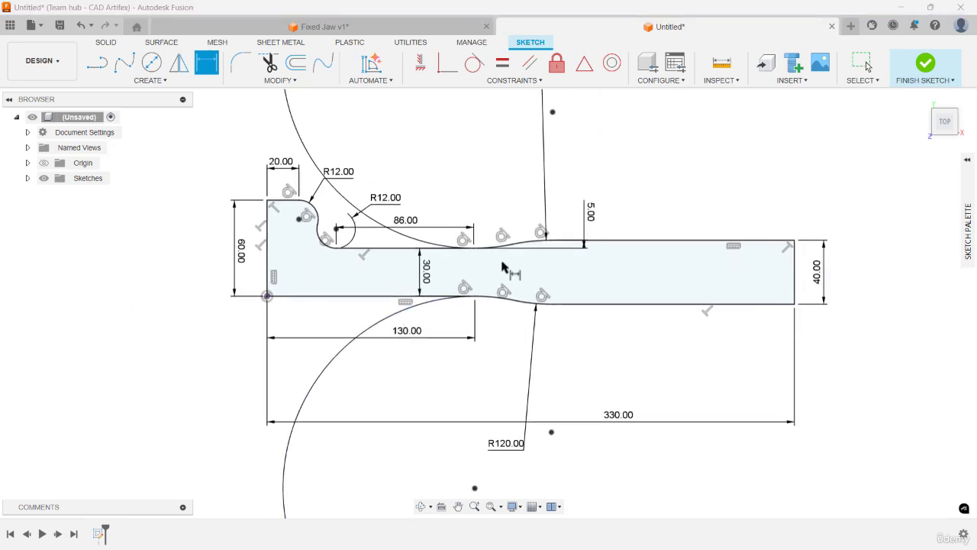
pyautogui.scroll(-2, 534, 283)
pyautogui.moveTo(523, 174); pyautogui.dragTo(511, 212)
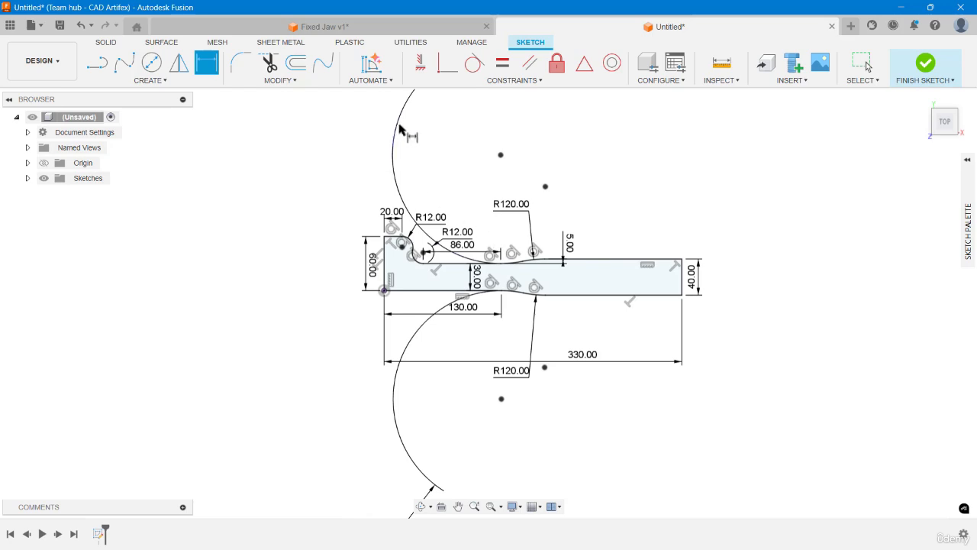
pyautogui.press('Escape')
pyautogui.moveTo(398, 125); pyautogui.dragTo(550, 216)
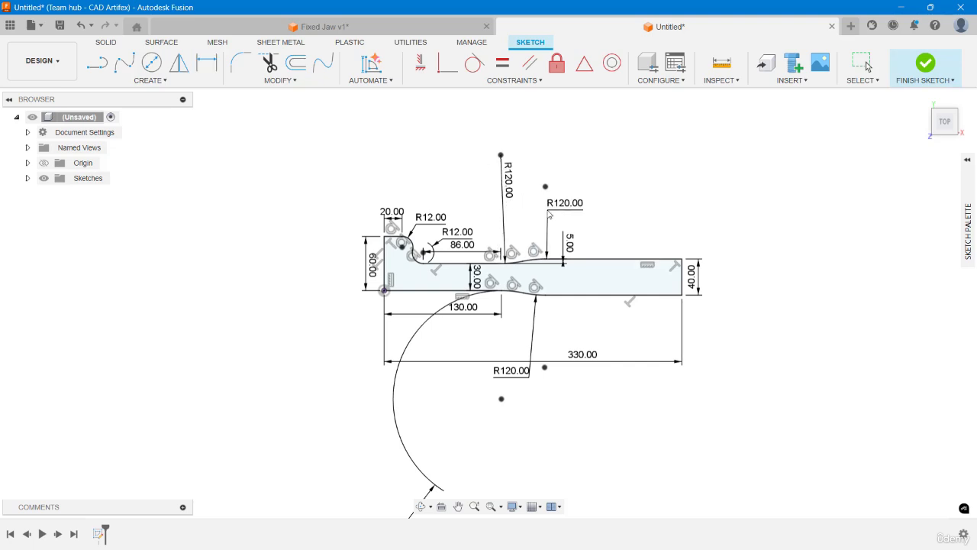
# - Reposition the lower transition arcs' radius dimensions close to the profile and space out the R12, 130 mm and 330 mm dimension labels
pyautogui.press('d')
pyautogui.moveTo(435, 487); pyautogui.dragTo(503, 327)
pyautogui.press('d')
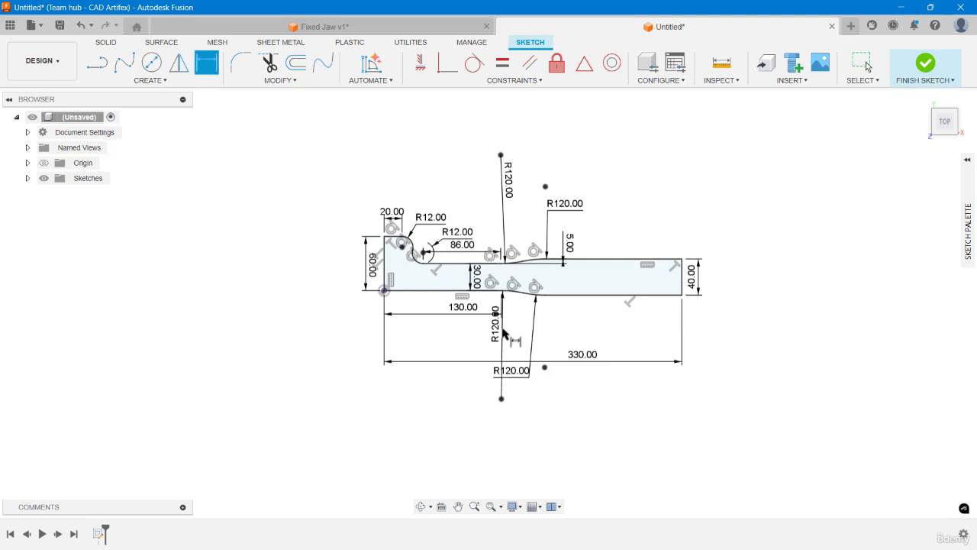
pyautogui.moveTo(516, 373)
pyautogui.mouseDown()
pyautogui.moveTo(557, 336)
pyautogui.moveTo(545, 337)
pyautogui.moveTo(564, 363)
pyautogui.moveTo(533, 367)
pyautogui.mouseUp()
pyautogui.press('d')
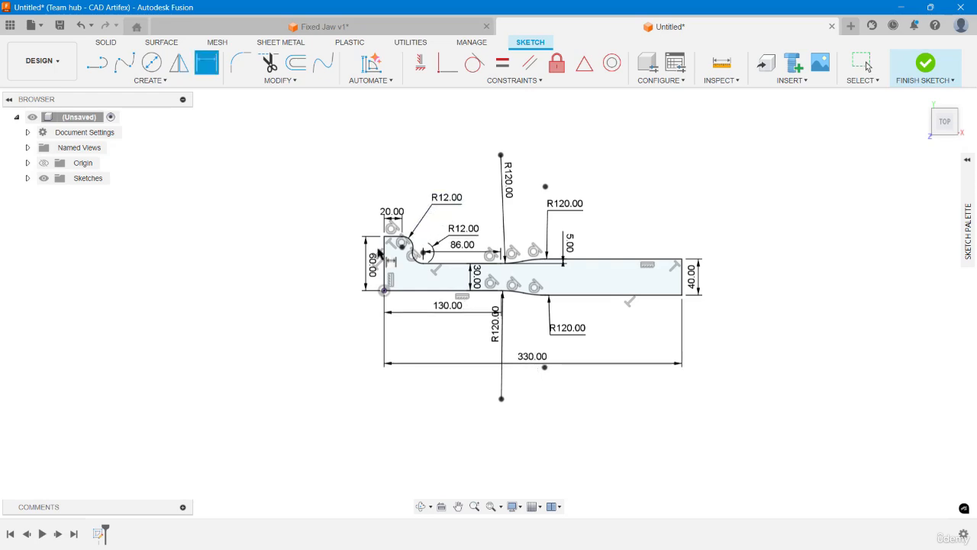
# - Move the 60 mm height dimension's label slightly away from the profile's left edge
pyautogui.moveTo(368, 265); pyautogui.dragTo(367, 265)
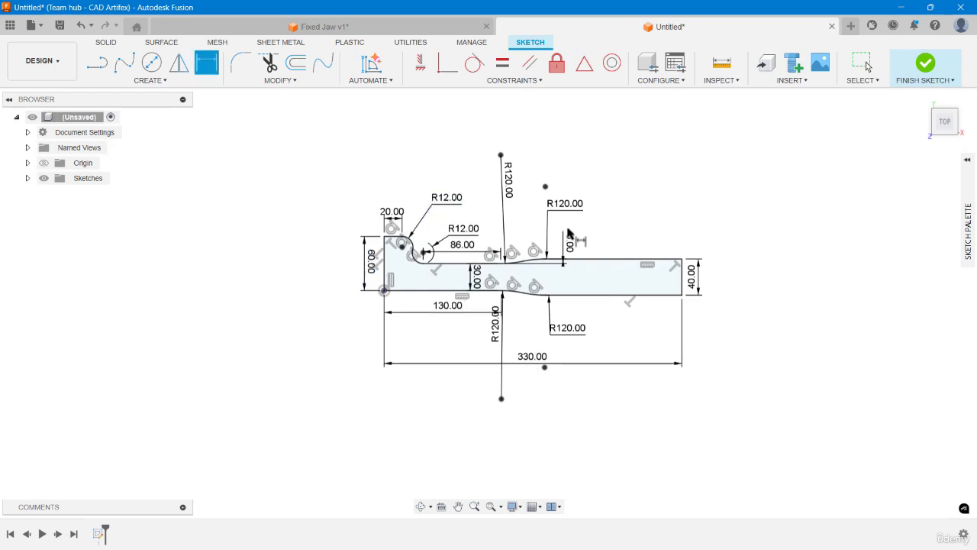
pyautogui.scroll(4, 617, 238)
pyautogui.moveTo(619, 227); pyautogui.dragTo(629, 225, button='middle')
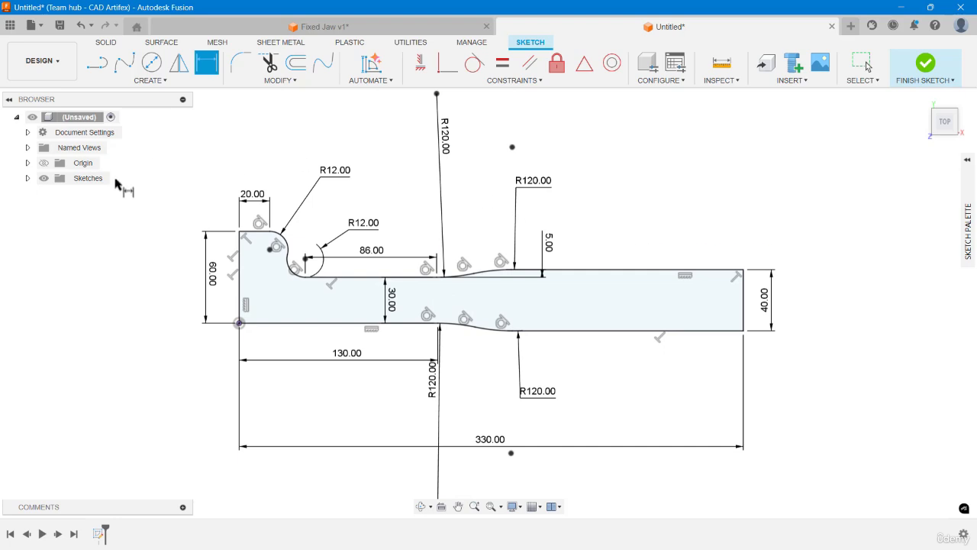
# - Draw a 12 mm diameter circle centred on the centre point of the upper R12 corner arc
pyautogui.click(151, 62)
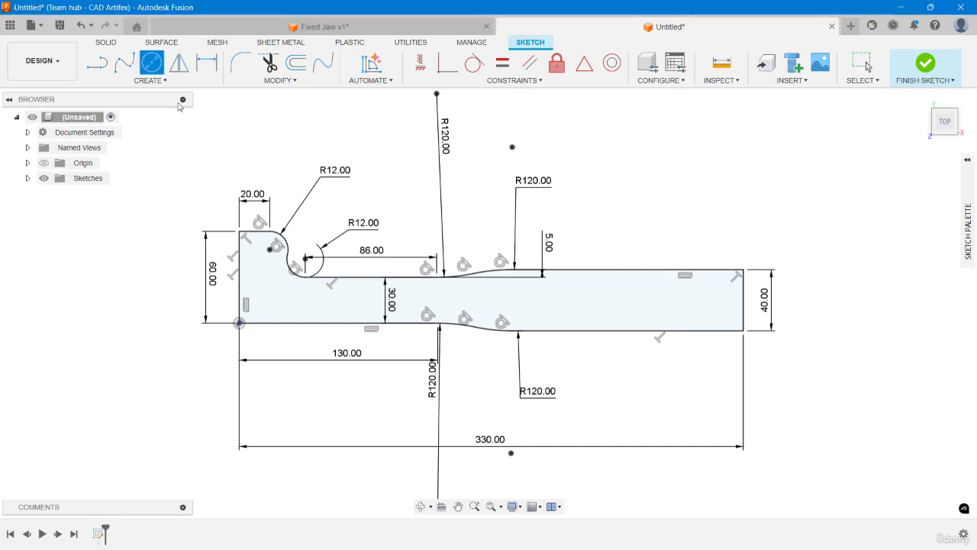
pyautogui.click(270, 249)
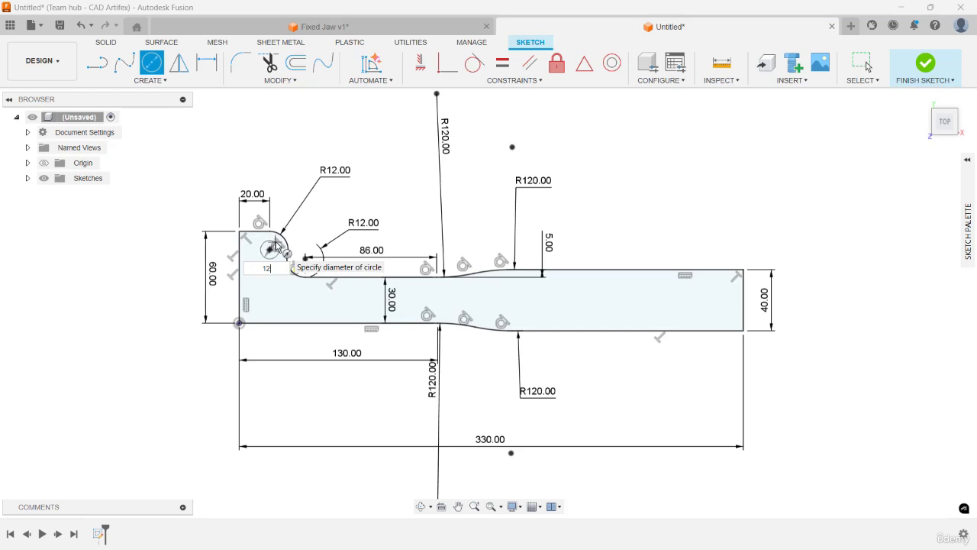
pyautogui.write('12')
pyautogui.press('Return')
pyautogui.press('Escape')
pyautogui.scroll(2, 276, 247)
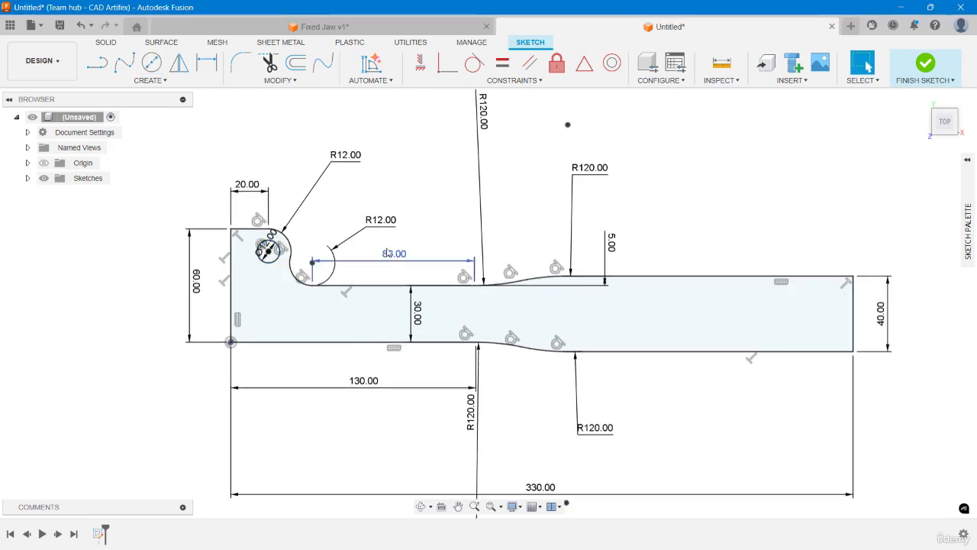
pyautogui.scroll(-2, 369, 221)
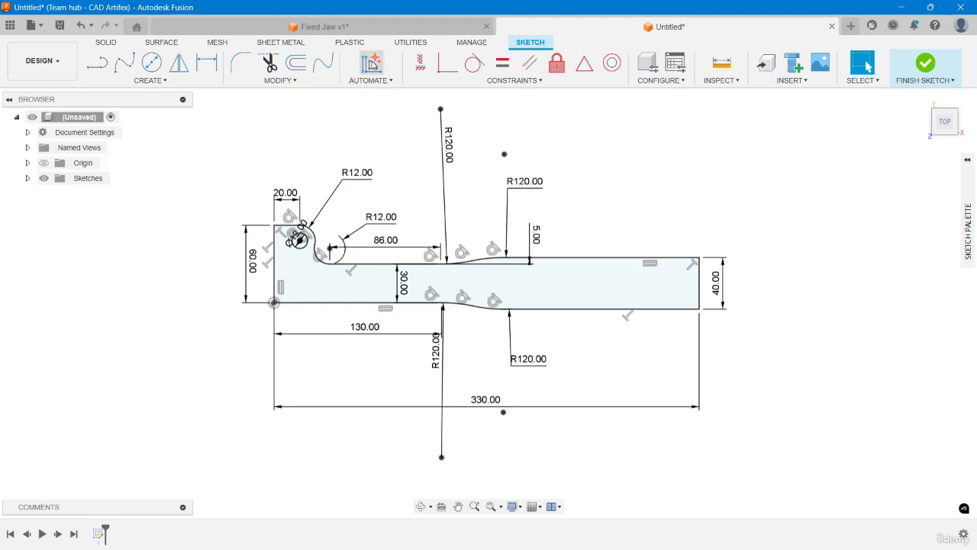
# - Extrude the stepped profile, leaving out the circle, symmetrically to a whole length of 20 mm as a new body
pyautogui.click(108, 43)
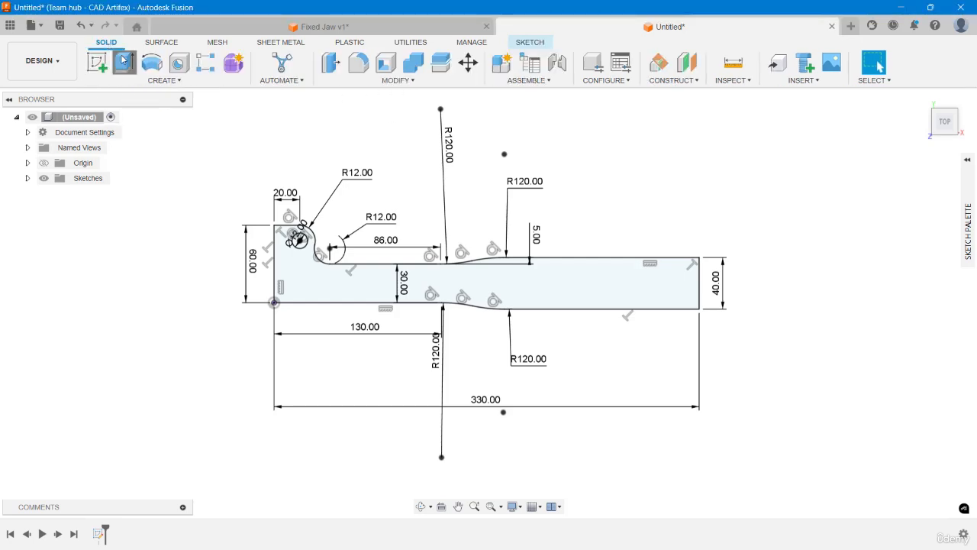
pyautogui.click(123, 61)
pyautogui.click(889, 231)
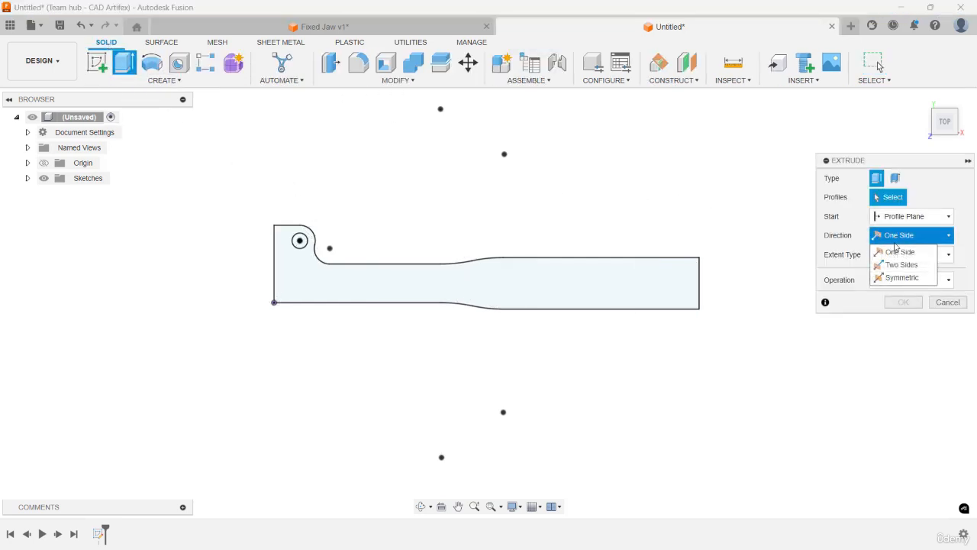
pyautogui.click(898, 276)
pyautogui.click(902, 273)
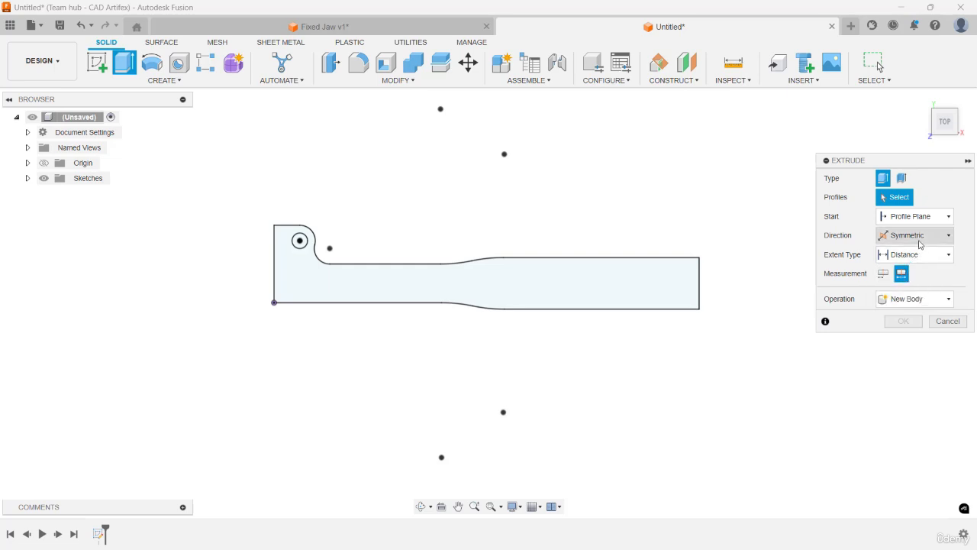
pyautogui.click(630, 278)
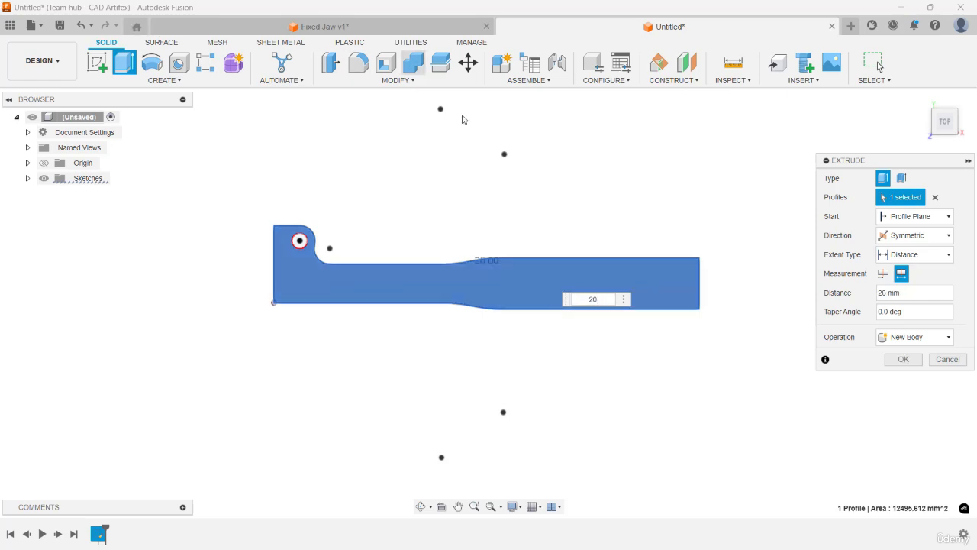
pyautogui.keyDown('shift'); pyautogui.moveTo(578, 251); pyautogui.dragTo(608, 306, button='middle'); pyautogui.keyUp('shift')
pyautogui.click(899, 360)
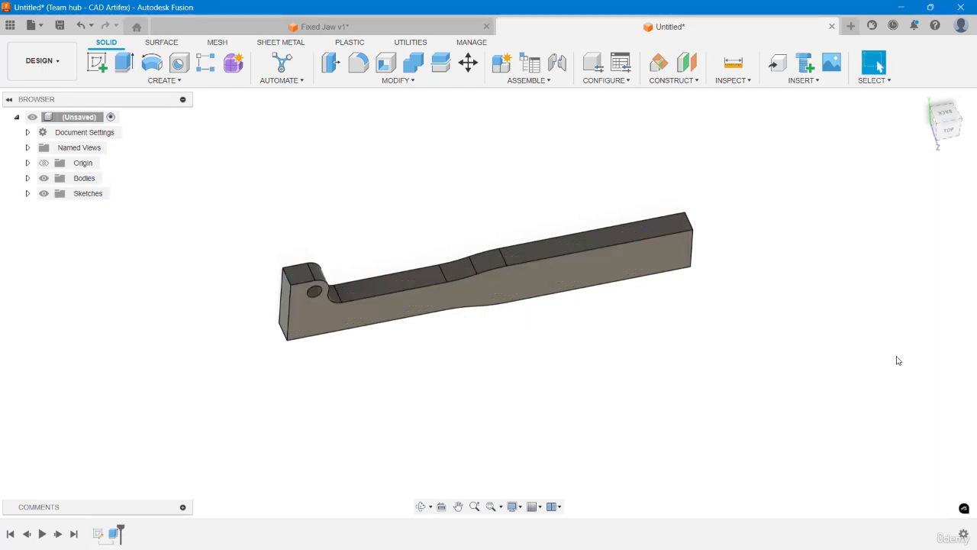
# - Start a new sketch on the top face of the extruded body
pyautogui.keyDown('shift'); pyautogui.moveTo(775, 350); pyautogui.dragTo(722, 314, button='middle'); pyautogui.keyUp('shift')
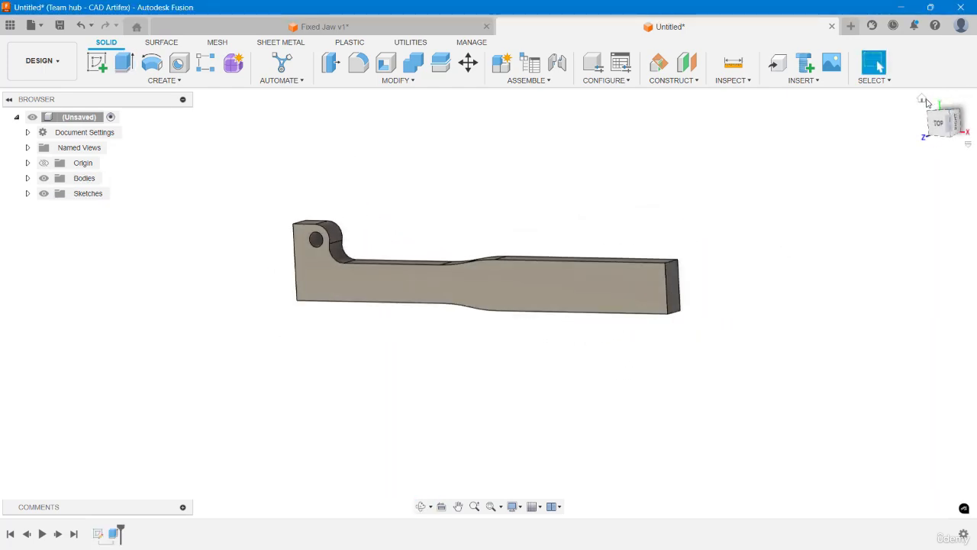
pyautogui.click(923, 99)
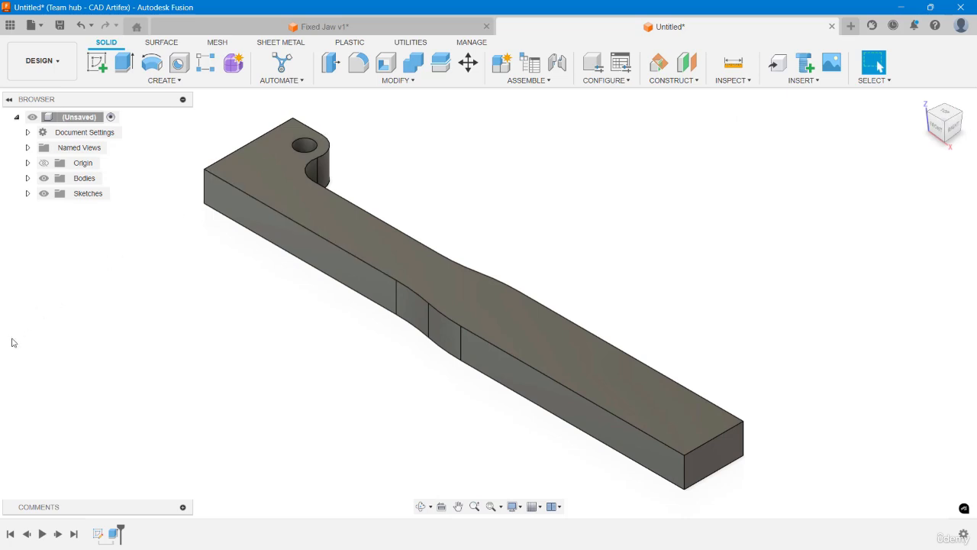
pyautogui.click(256, 170)
pyautogui.click(97, 64)
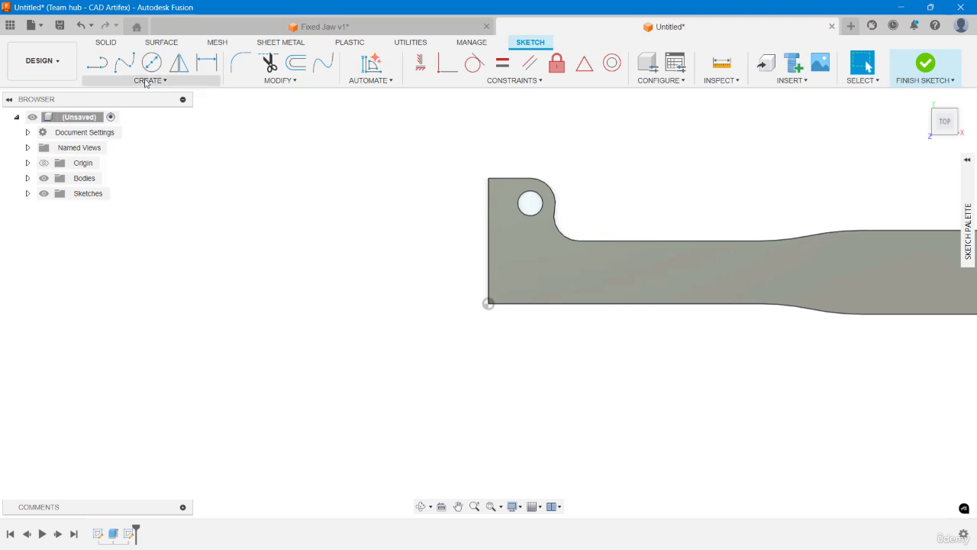
# - Draw a two-point rectangle about 25 by 89 mm from the head's upper outer corner, extending outward and below the body's lower edge
pyautogui.click(145, 81)
pyautogui.moveTo(152, 108)
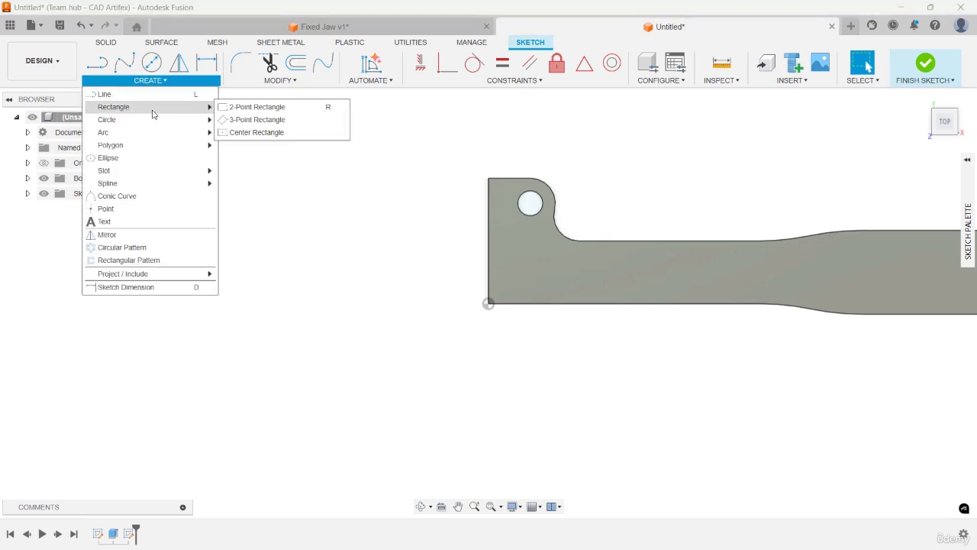
pyautogui.click(239, 109)
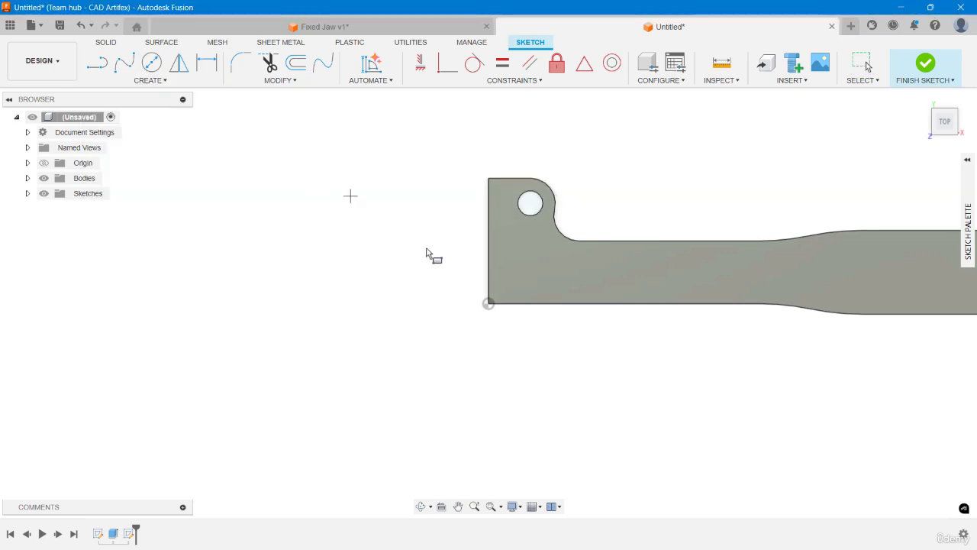
pyautogui.click(489, 304)
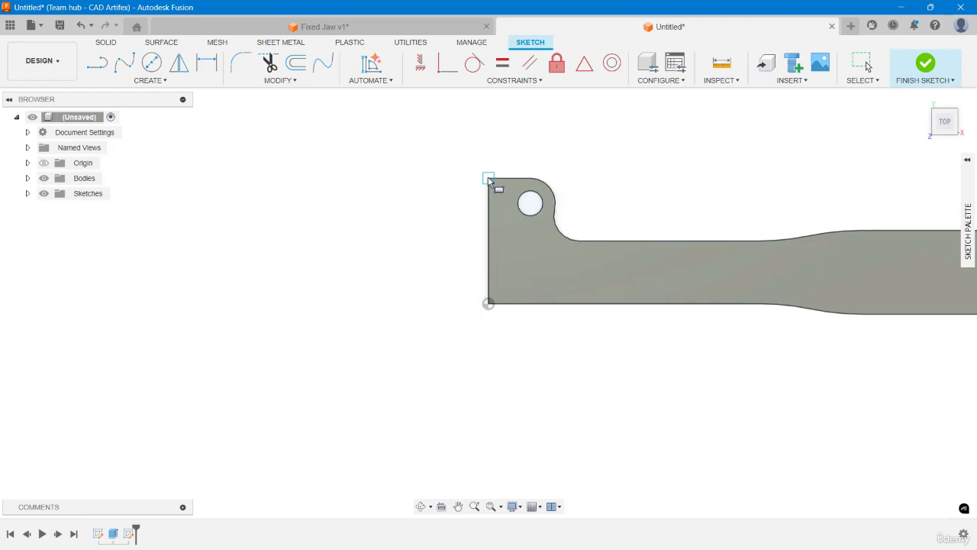
pyautogui.click(489, 180)
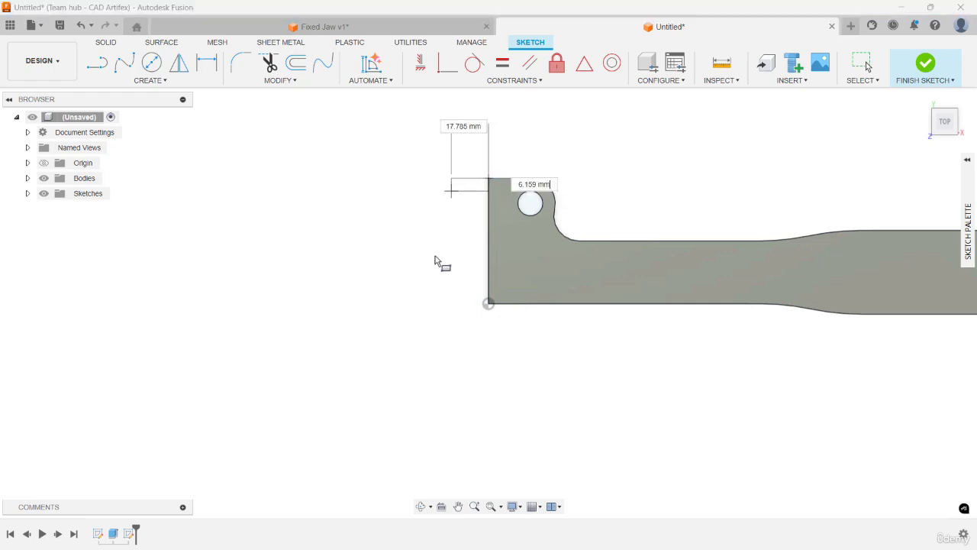
pyautogui.click(437, 364)
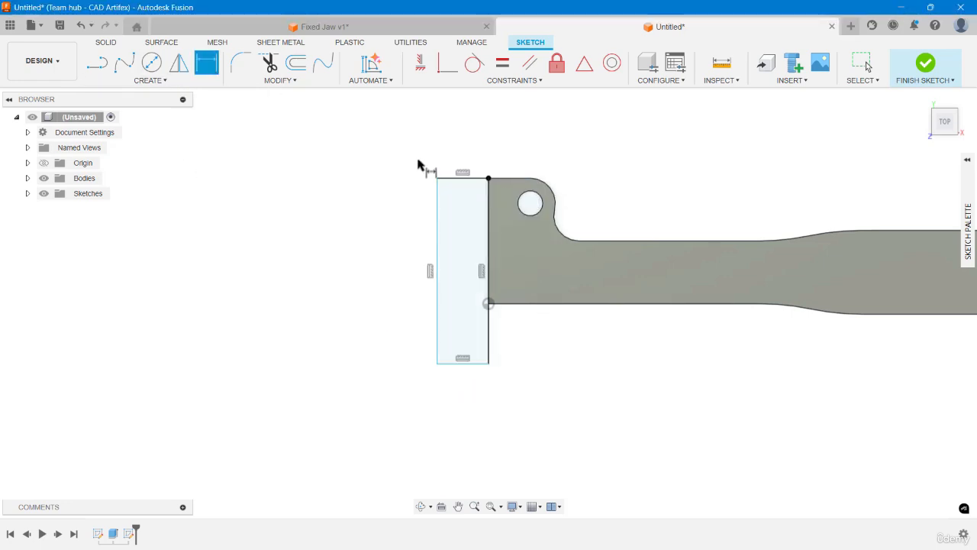
# - Dimension the rectangle to 30 mm wide and 80 mm high
pyautogui.click(455, 180)
pyautogui.click(455, 162)
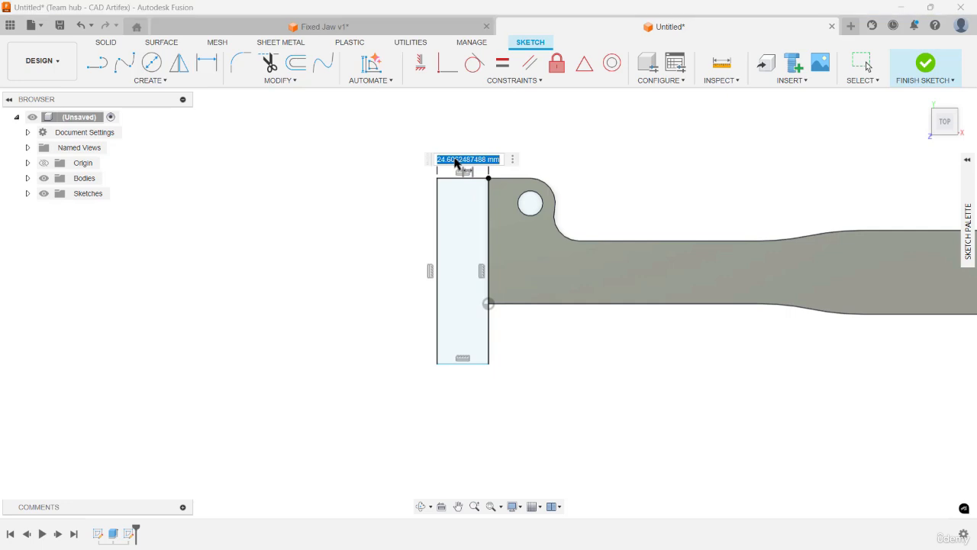
pyautogui.write('30')
pyautogui.press('Return')
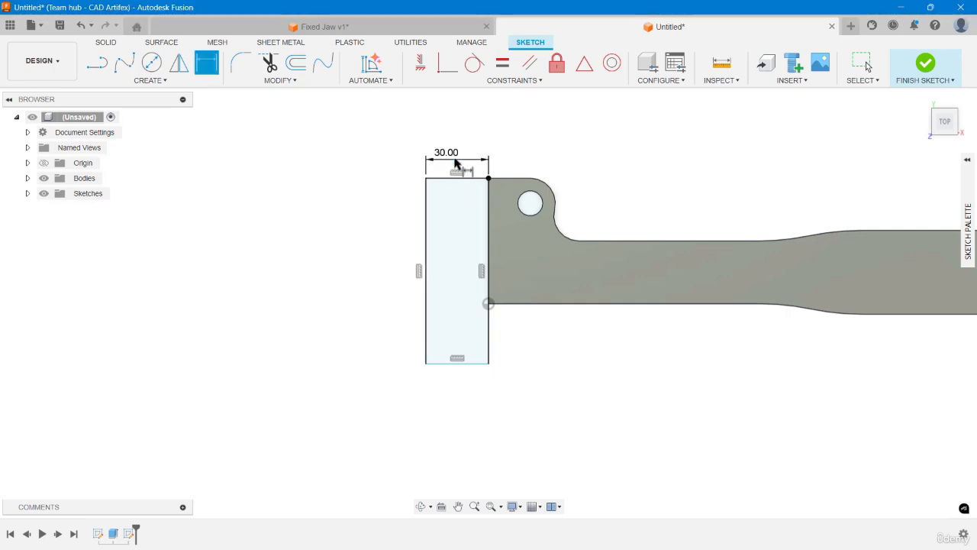
pyautogui.click(425, 229)
pyautogui.click(389, 226)
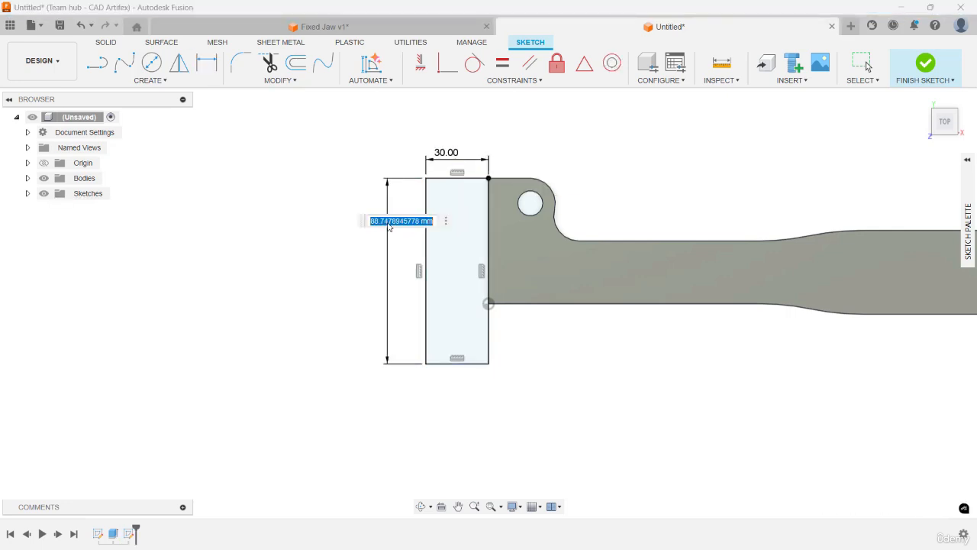
pyautogui.write('80')
pyautogui.press('Return')
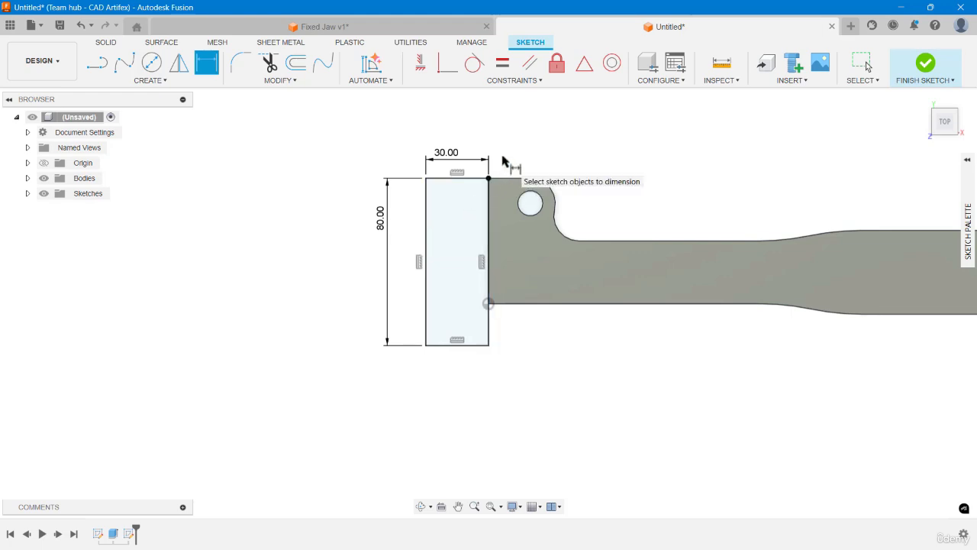
pyautogui.press('Escape')
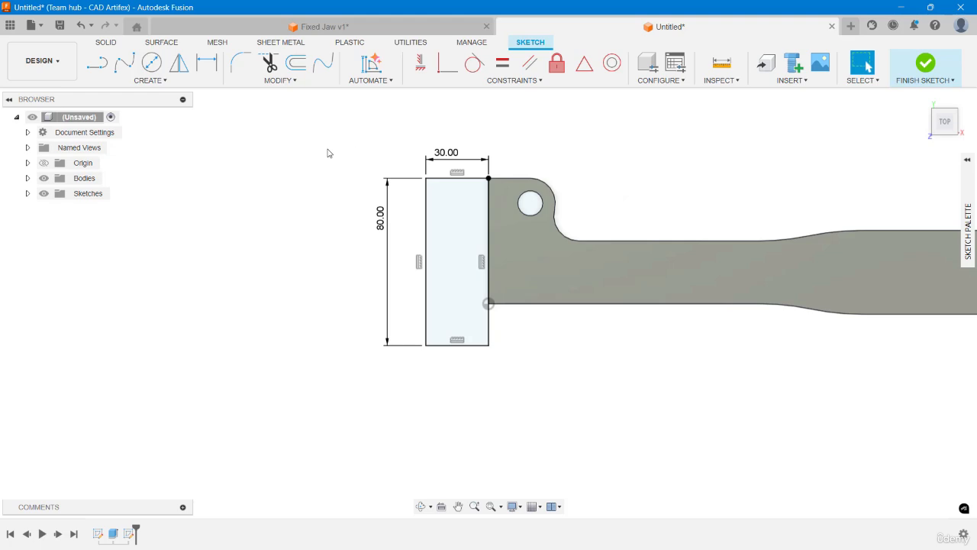
# - Extrude the rectangle in the Two Sides direction, setting the upward Side 1 distance to 5 mm
pyautogui.click(106, 42)
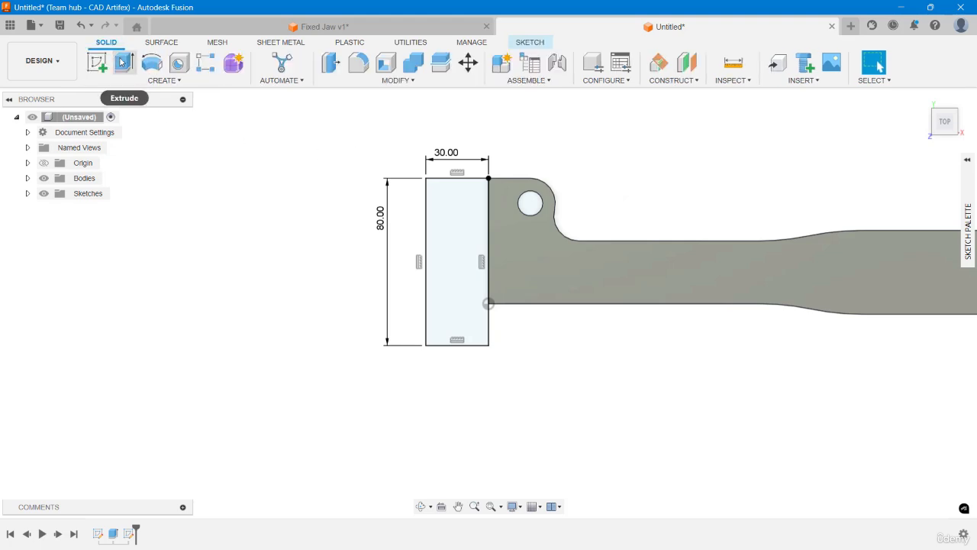
pyautogui.click(126, 64)
pyautogui.click(236, 145)
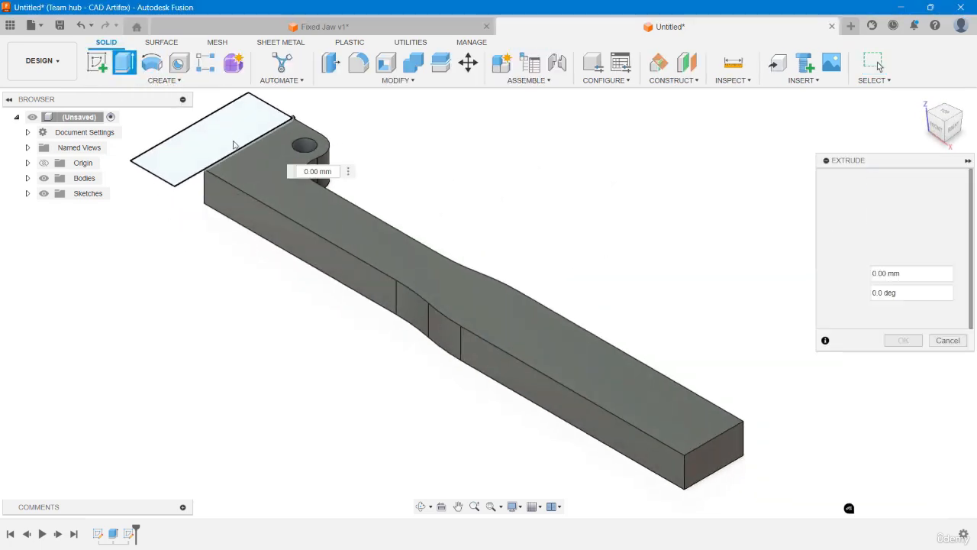
pyautogui.moveTo(309, 221); pyautogui.dragTo(429, 356, button='middle')
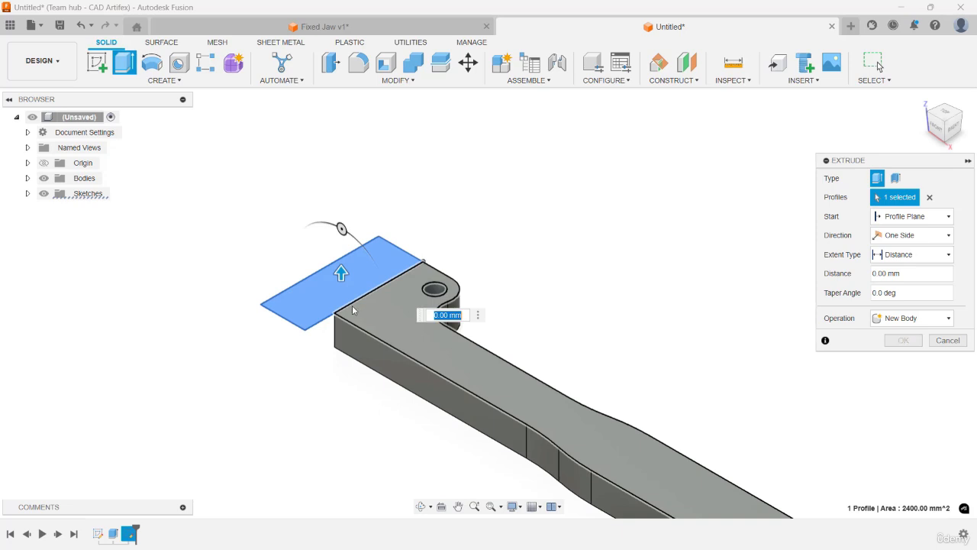
pyautogui.click(910, 235)
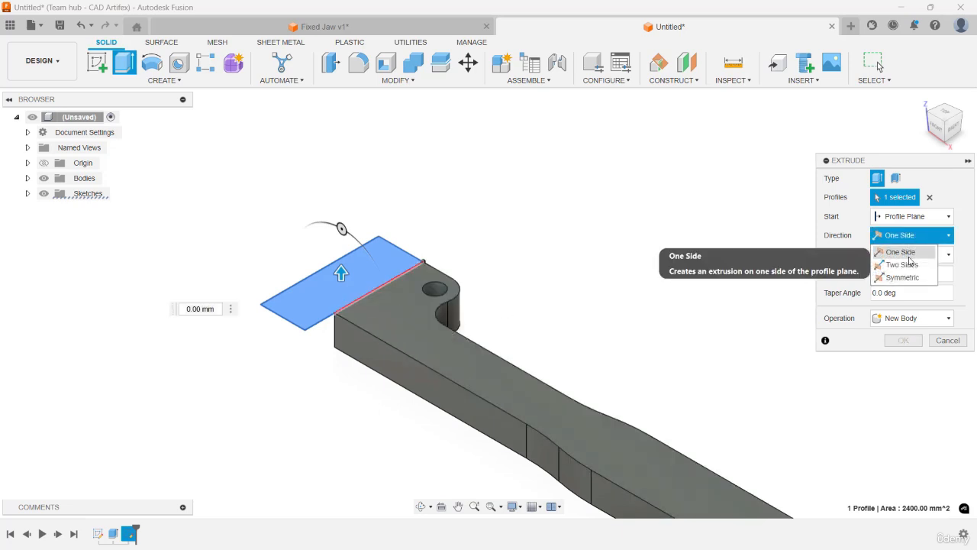
pyautogui.click(907, 264)
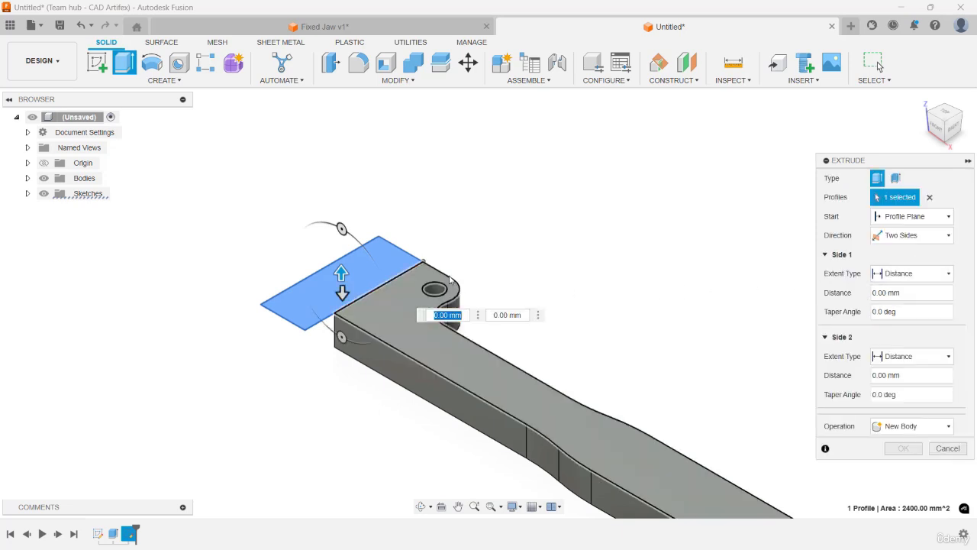
pyautogui.moveTo(339, 274); pyautogui.dragTo(341, 265)
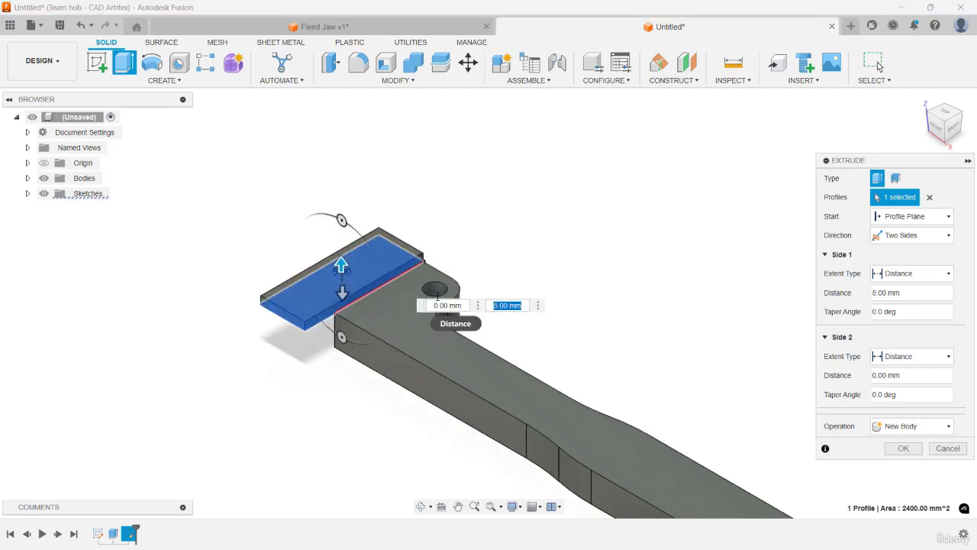
# - Set the downward Side 2 distance to 25 mm and complete the extrusion joined to the existing body
pyautogui.keyDown('shift'); pyautogui.moveTo(397, 293); pyautogui.dragTo(381, 265, button='middle'); pyautogui.keyUp('shift')
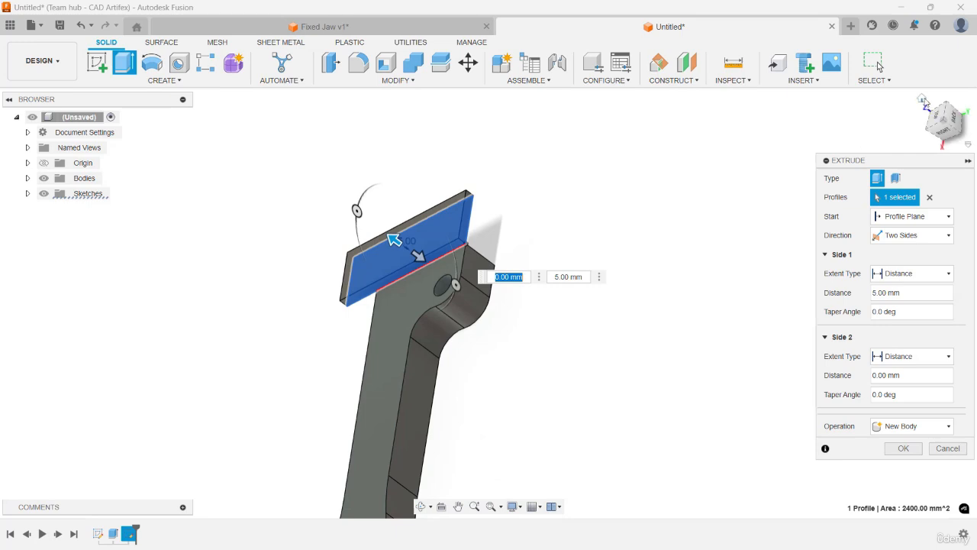
pyautogui.click(922, 100)
pyautogui.moveTo(412, 252); pyautogui.dragTo(453, 347, button='middle')
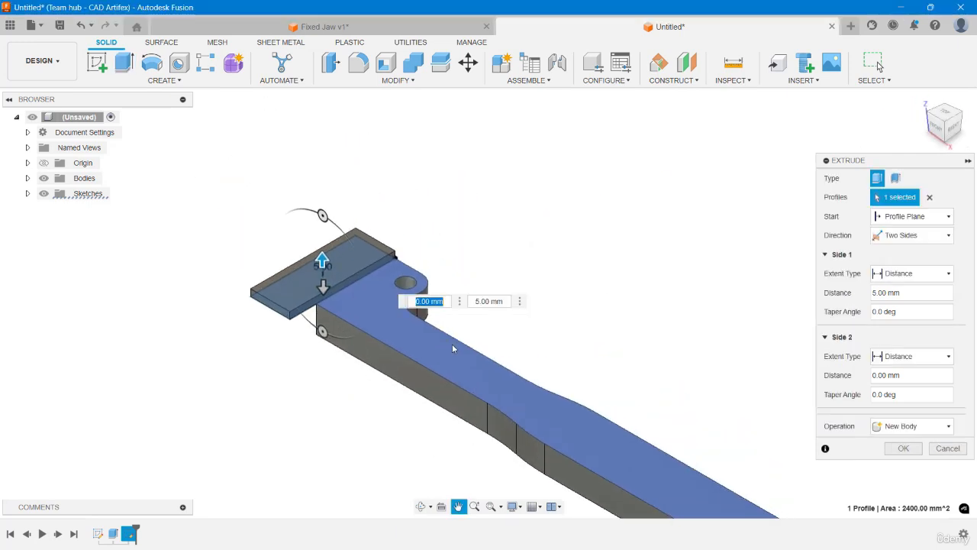
pyautogui.moveTo(322, 289); pyautogui.dragTo(323, 327)
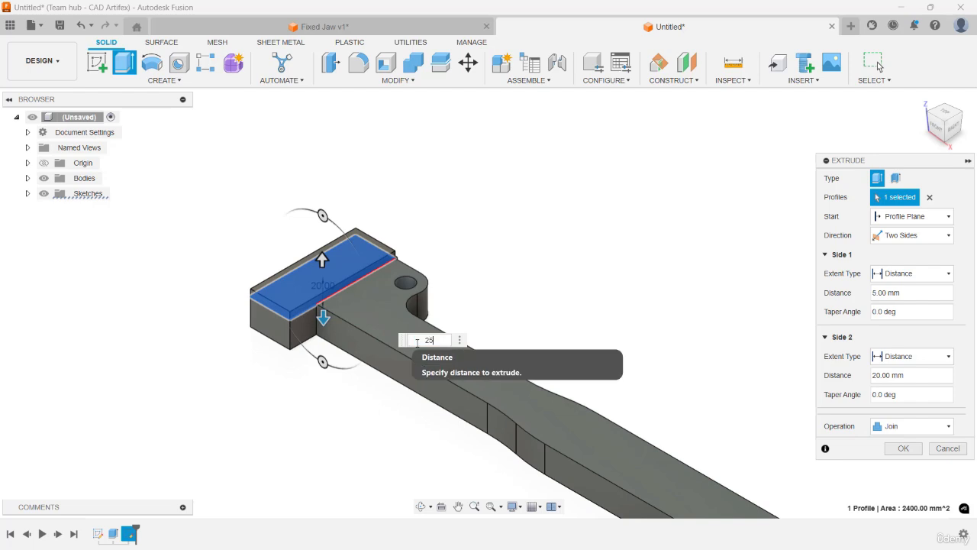
pyautogui.write('25')
pyautogui.keyDown('shift'); pyautogui.moveTo(349, 370); pyautogui.dragTo(325, 363, button='middle'); pyautogui.keyUp('shift')
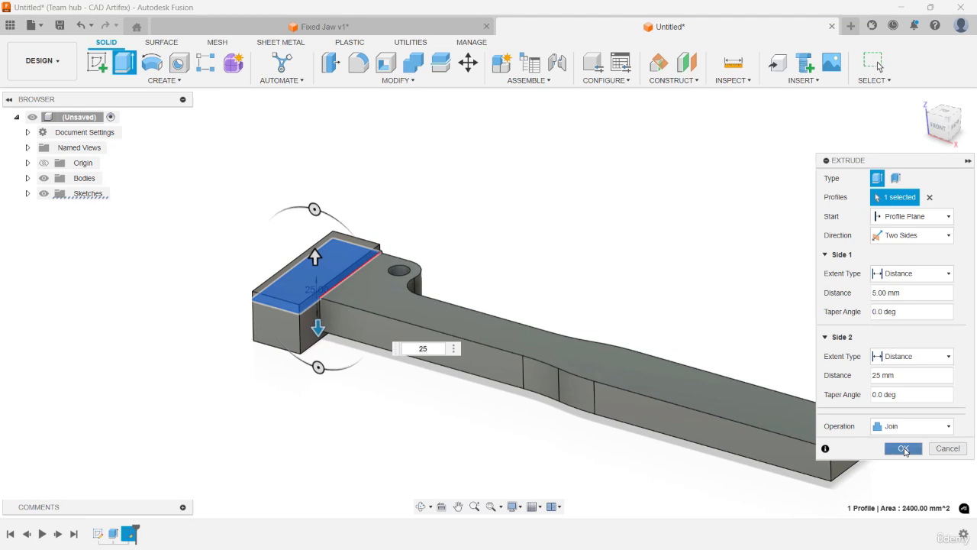
pyautogui.click(904, 449)
pyautogui.keyDown('shift'); pyautogui.moveTo(669, 336); pyautogui.dragTo(649, 412, button='middle'); pyautogui.keyUp('shift')
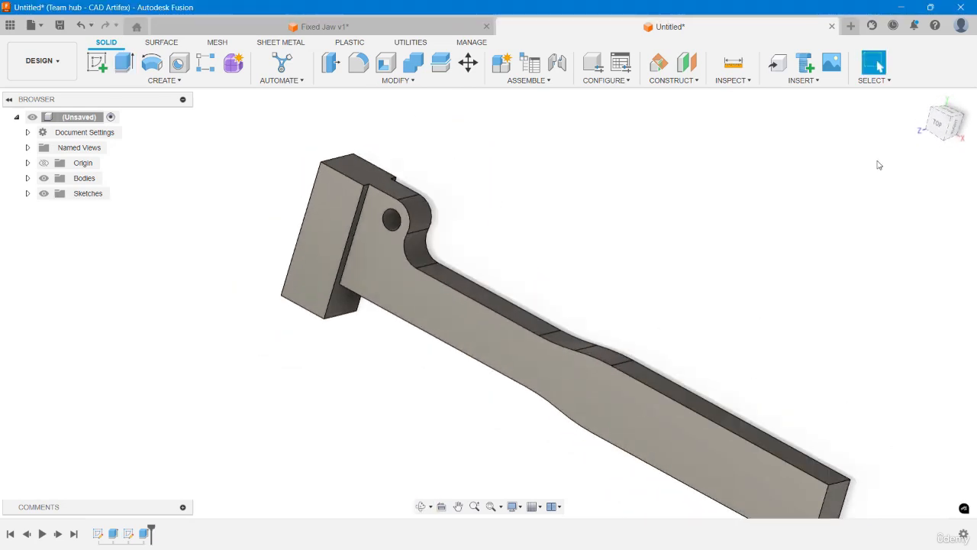
# - Start a new sketch on the upper face of the rectangular head block
pyautogui.click(922, 99)
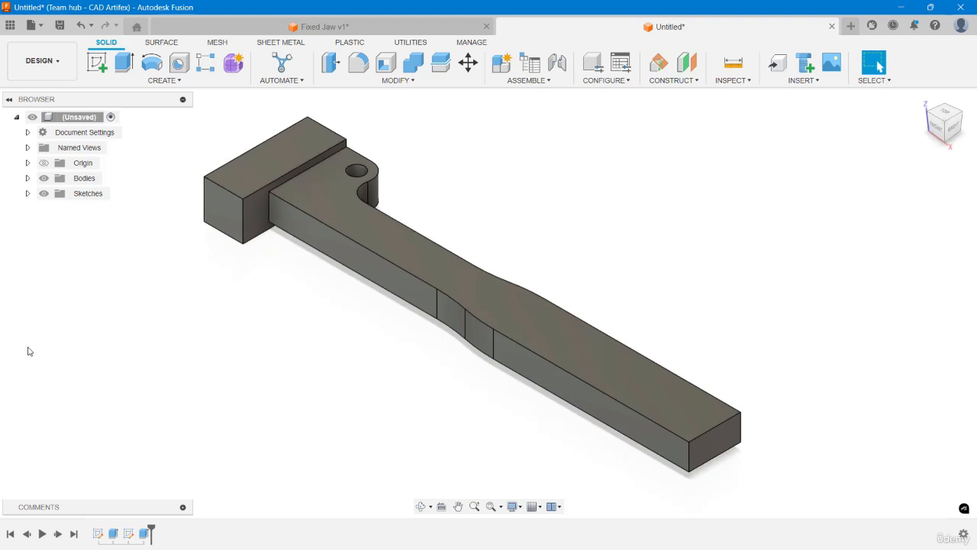
pyautogui.click(232, 175)
pyautogui.moveTo(312, 312); pyautogui.dragTo(372, 378, button='middle')
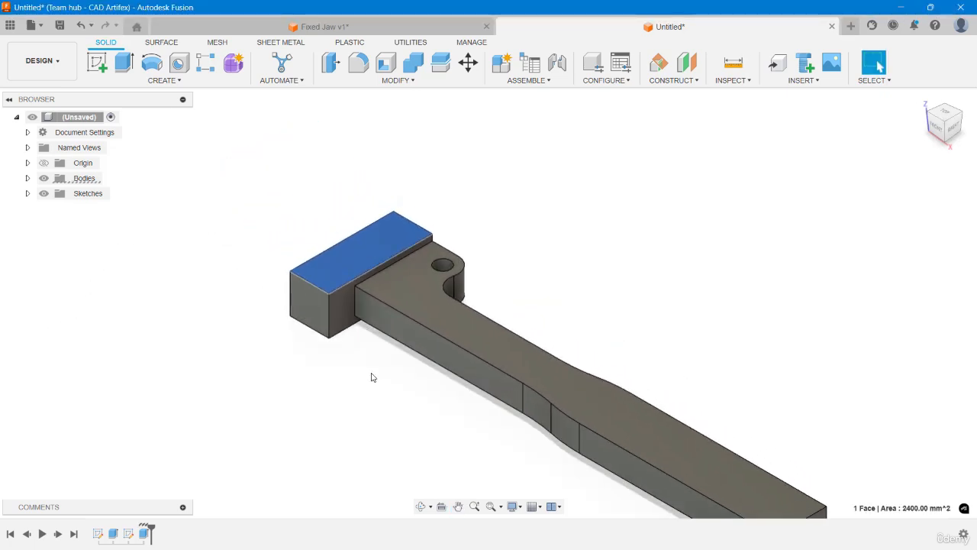
pyautogui.click(97, 63)
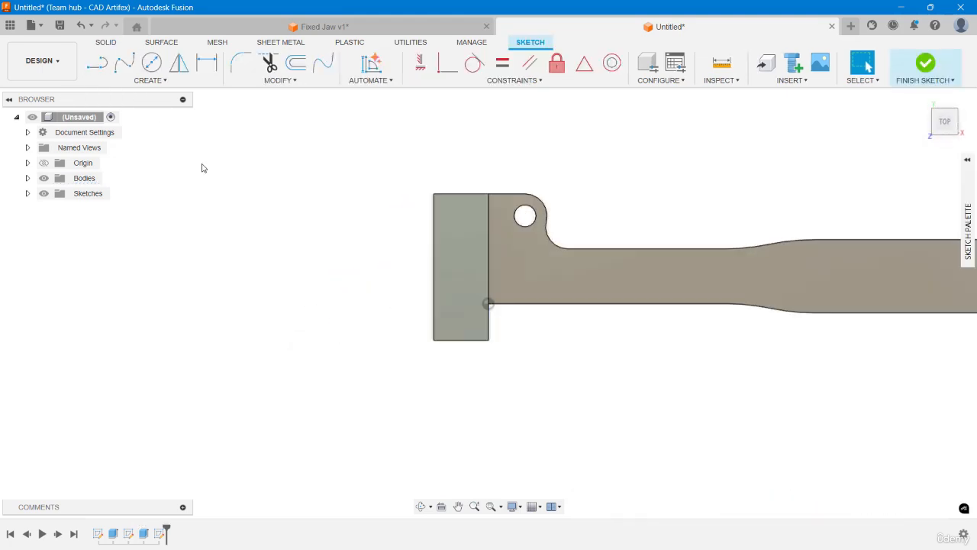
# - Draw a closed triangular notch profile with an opening about 11 mm wide on the head's outer edge, near its lower corner, pointing inward
pyautogui.click(97, 63)
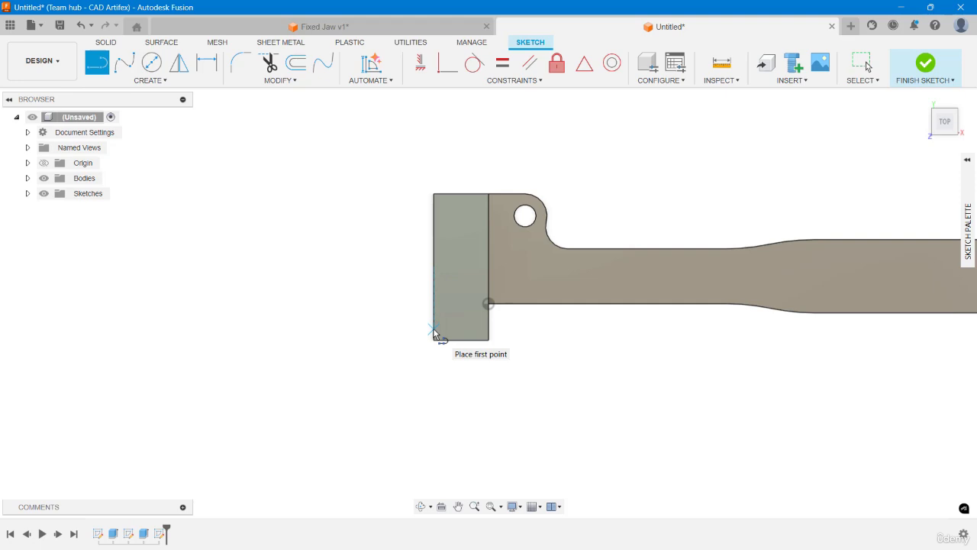
pyautogui.scroll(-1, 434, 334)
pyautogui.scroll(4, 434, 334)
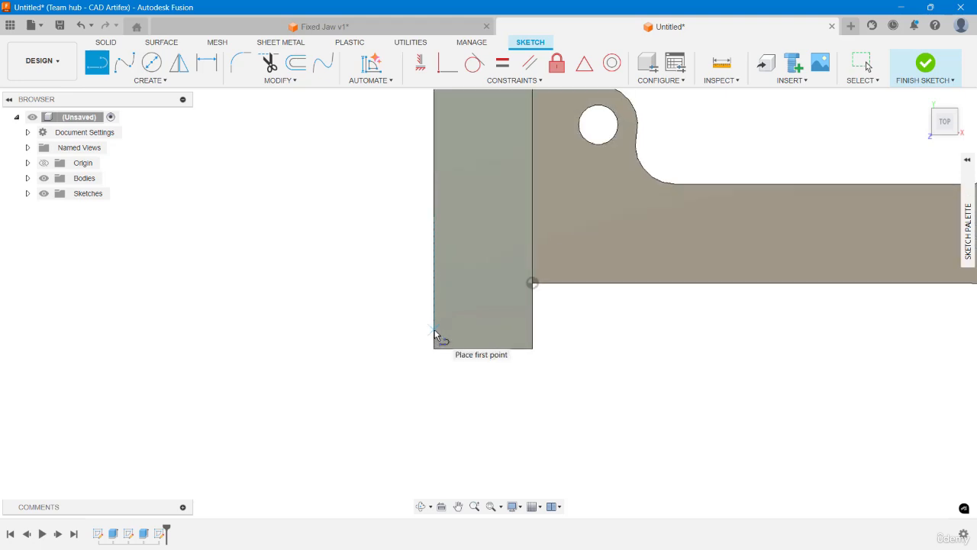
pyautogui.click(434, 332)
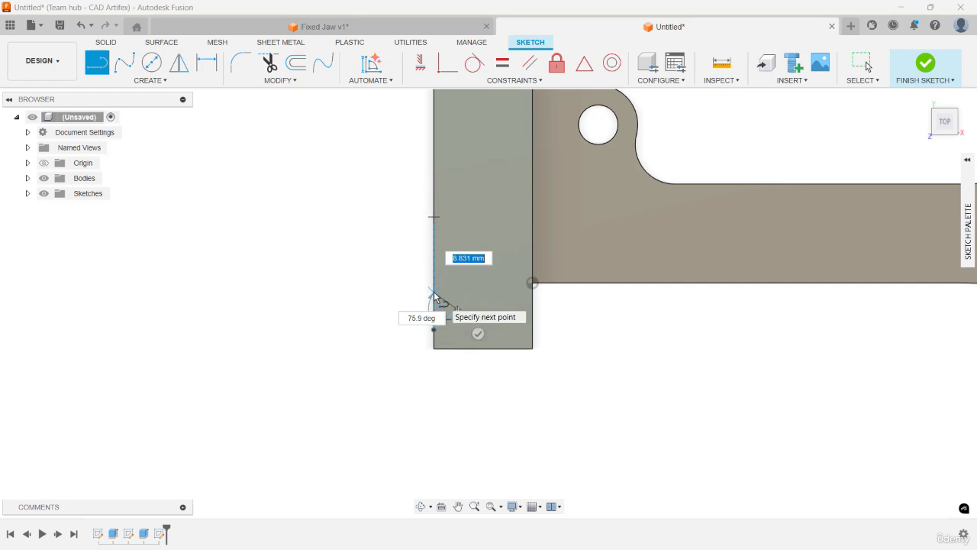
pyautogui.click(434, 292)
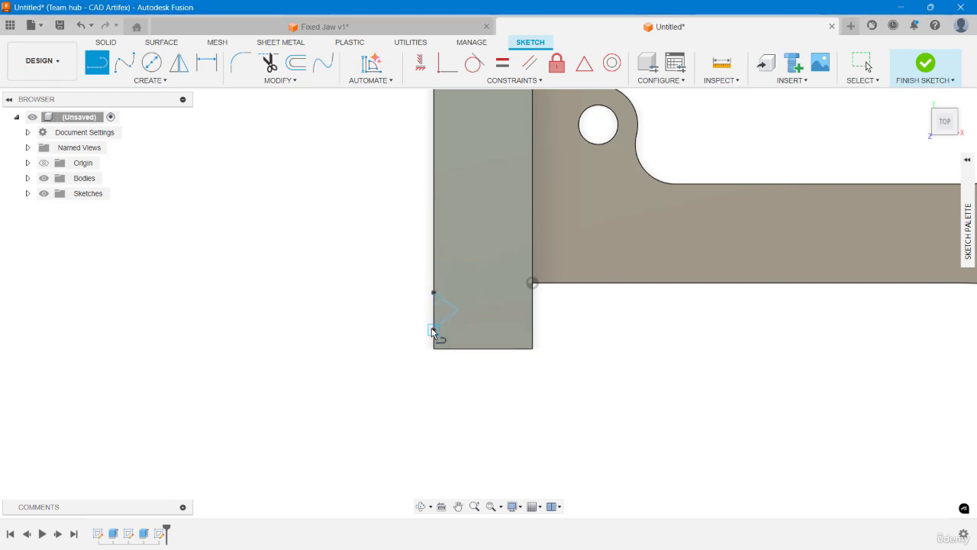
pyautogui.click(435, 293)
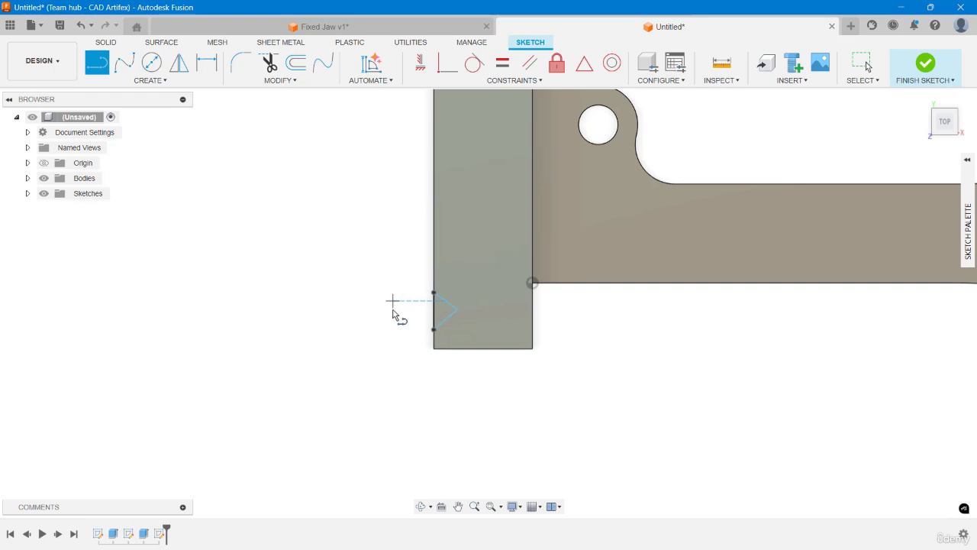
pyautogui.moveTo(393, 309); pyautogui.dragTo(349, 319, button='middle')
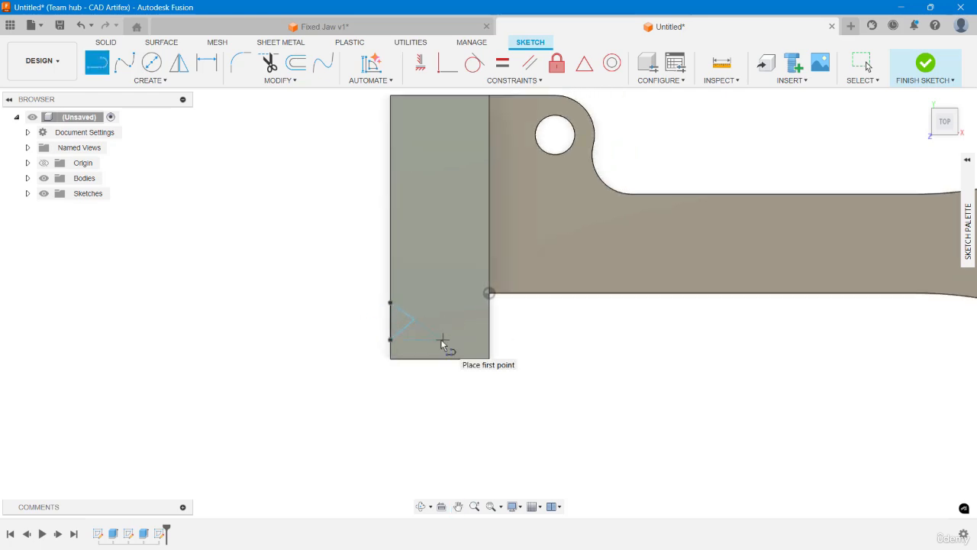
pyautogui.press('Escape')
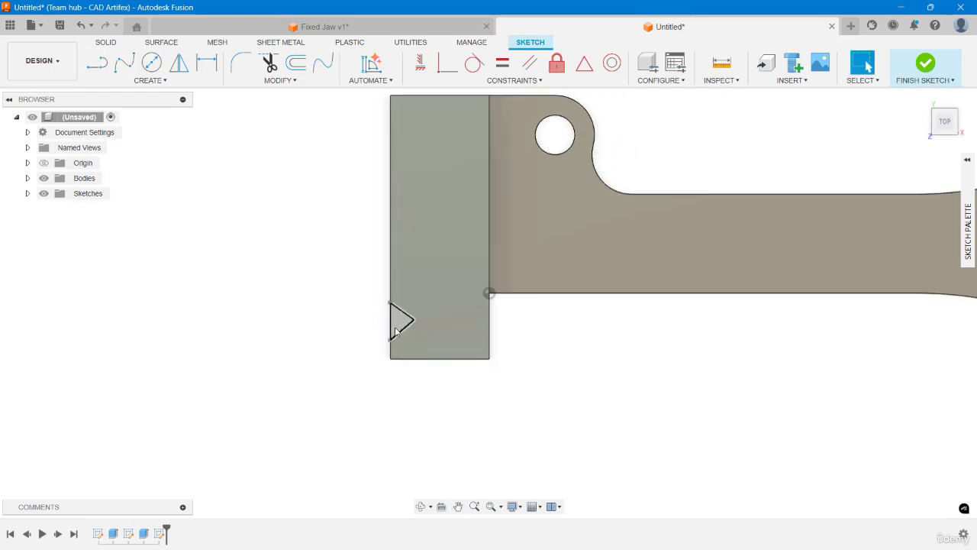
# - Dimension the notch's opening along the head's outer edge to 6.2 mm
pyautogui.click(206, 63)
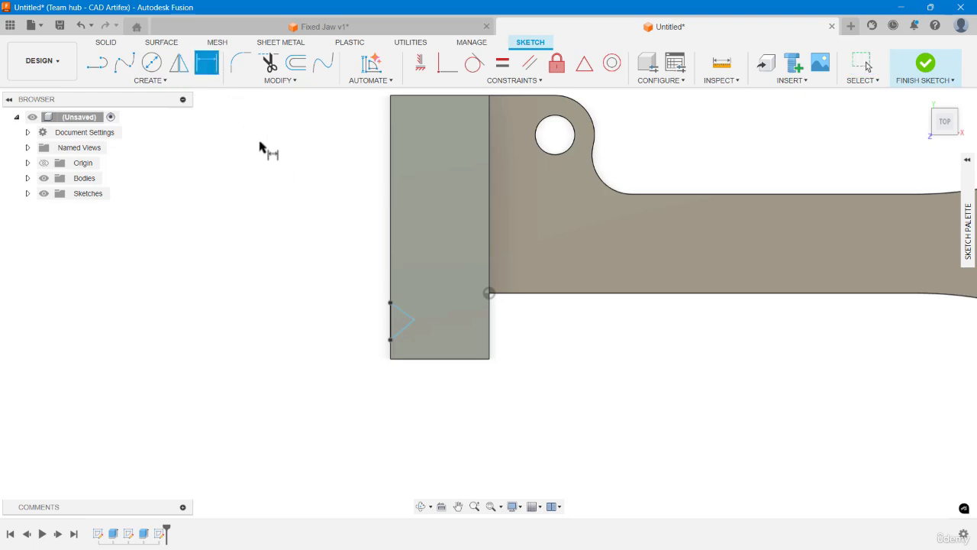
pyautogui.click(391, 303)
pyautogui.click(391, 341)
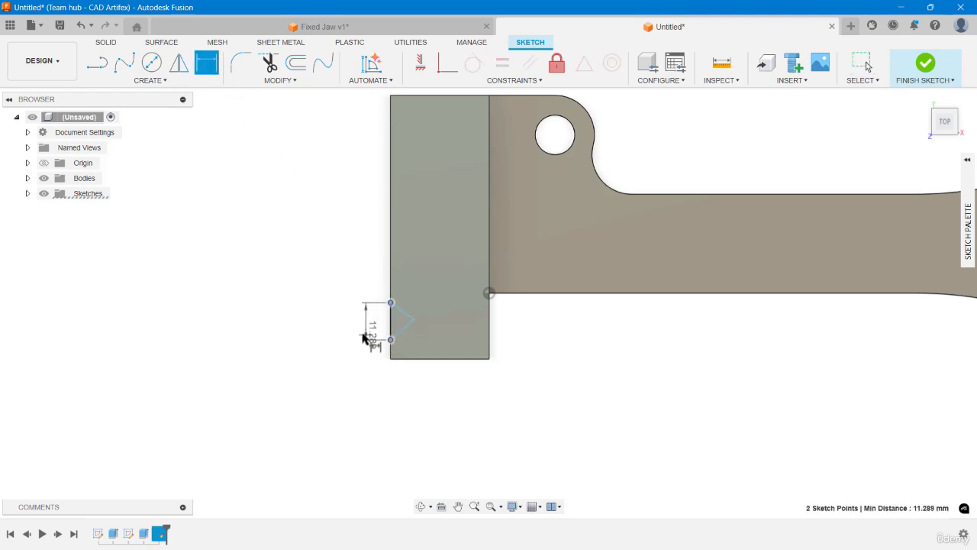
pyautogui.click(362, 330)
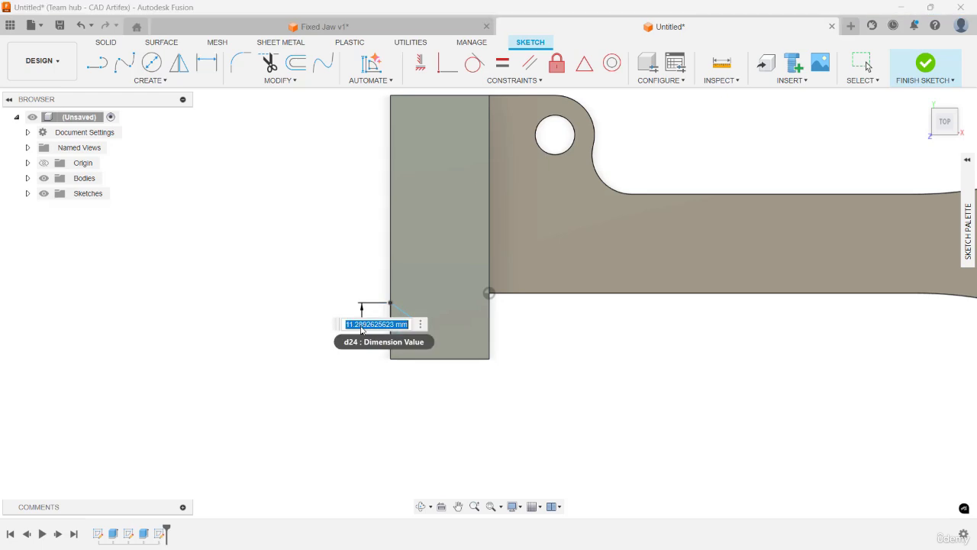
pyautogui.write('6.2')
pyautogui.press('Return')
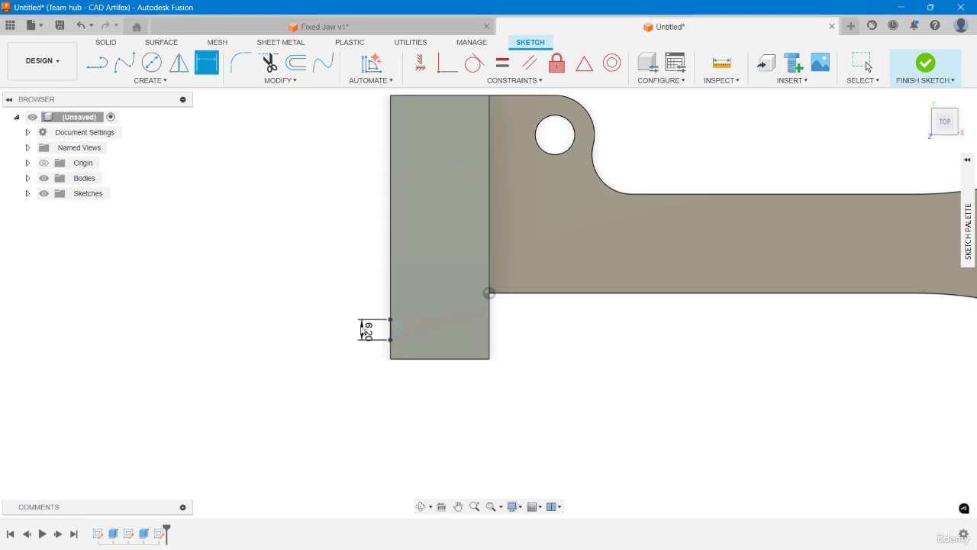
# - Dimension the notch's depth from the outer edge to its inner vertex as 3.2 mm
pyautogui.scroll(3, 385, 340)
pyautogui.scroll(2, 425, 334)
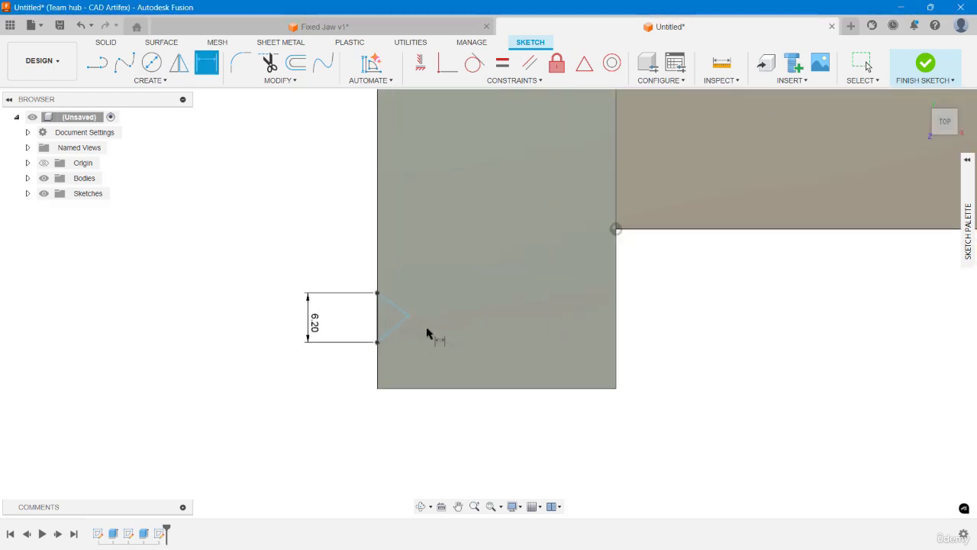
pyautogui.click(377, 342)
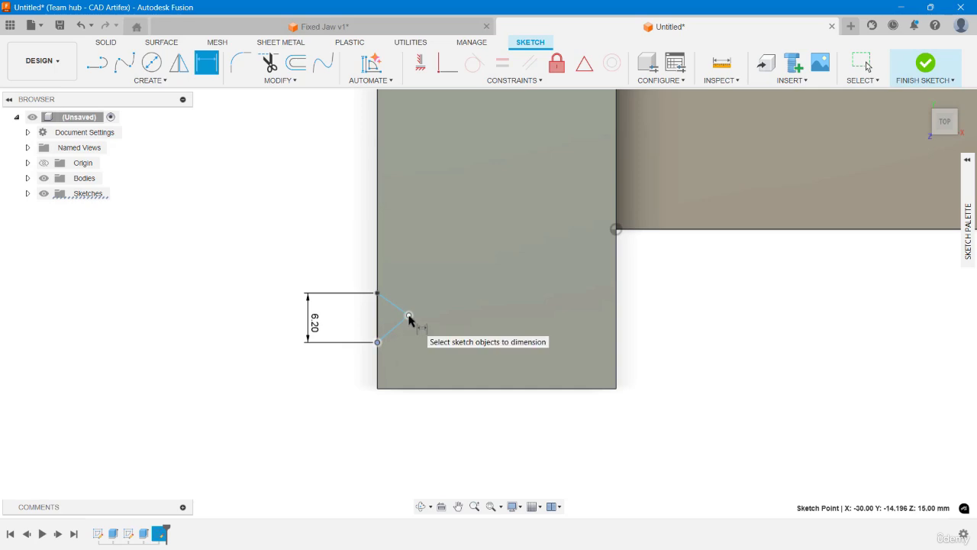
pyautogui.click(409, 315)
pyautogui.click(396, 436)
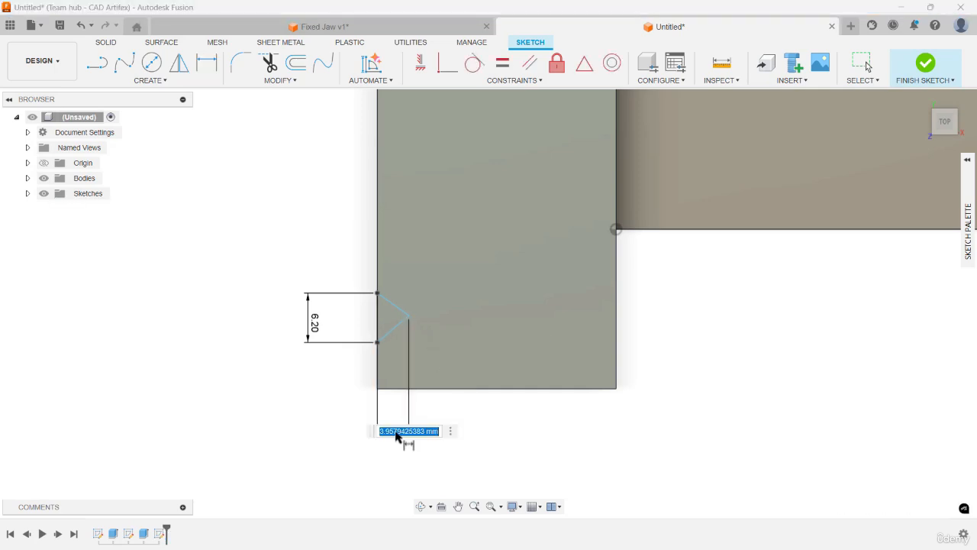
pyautogui.write('3.2')
pyautogui.press('Return')
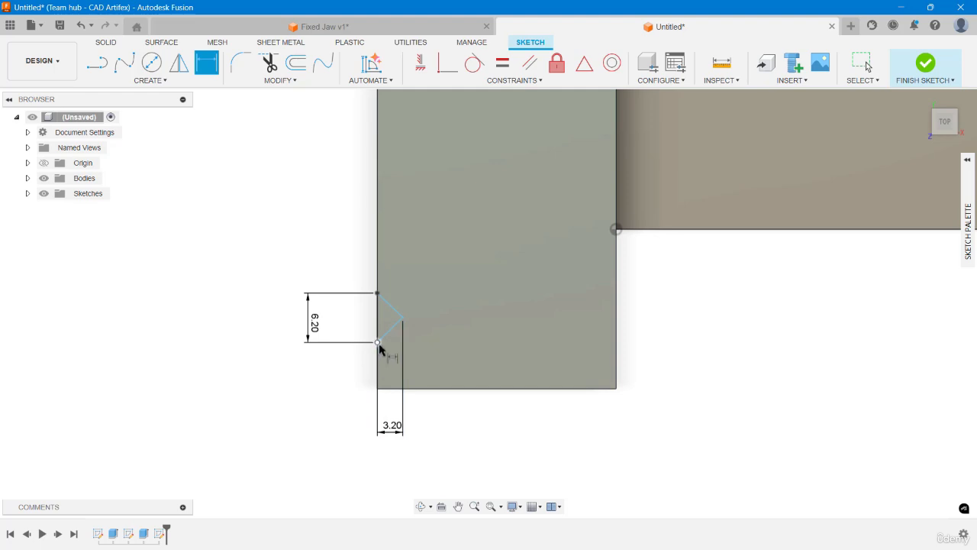
# - Dimension the distance from the notch's lower endpoint to the head's lower edge as 3 mm
pyautogui.click(384, 389)
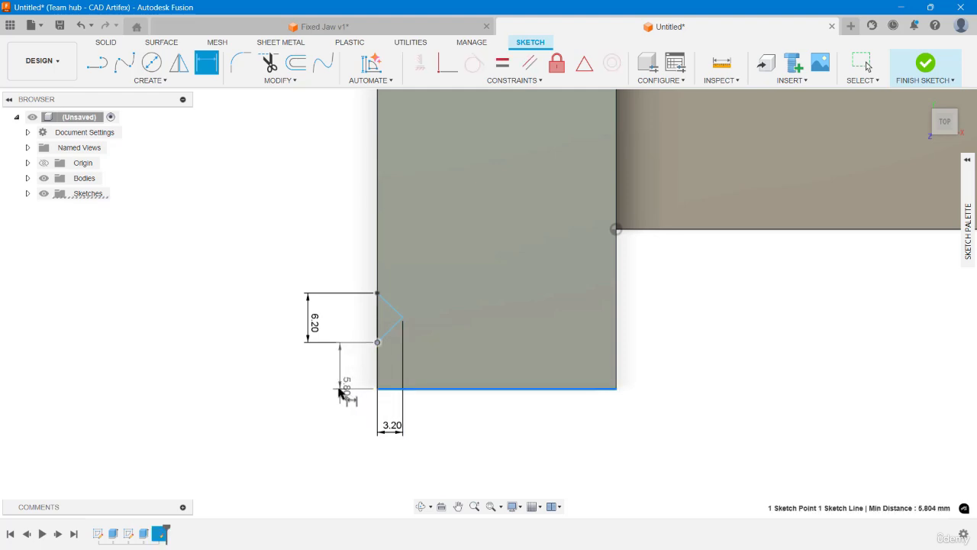
pyautogui.click(340, 394)
pyautogui.write('3')
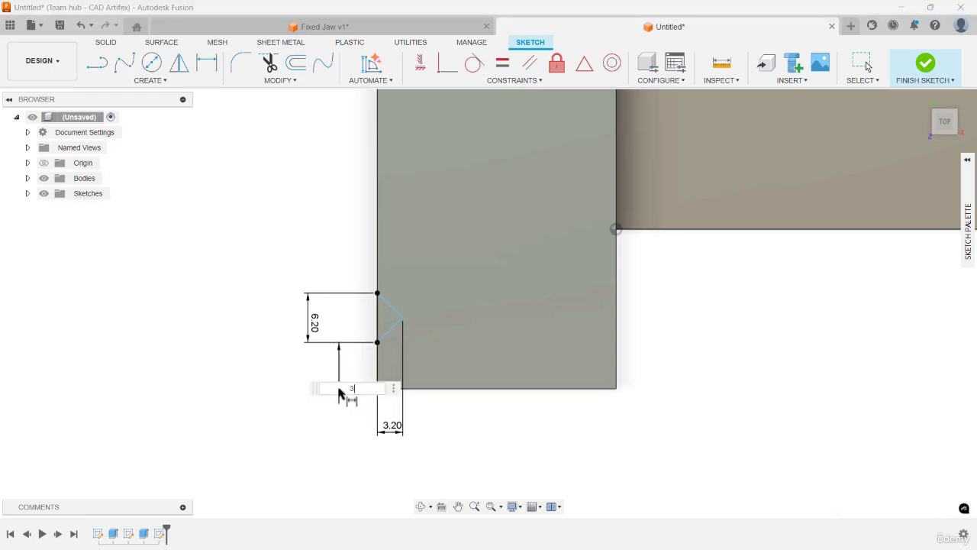
pyautogui.press('Return')
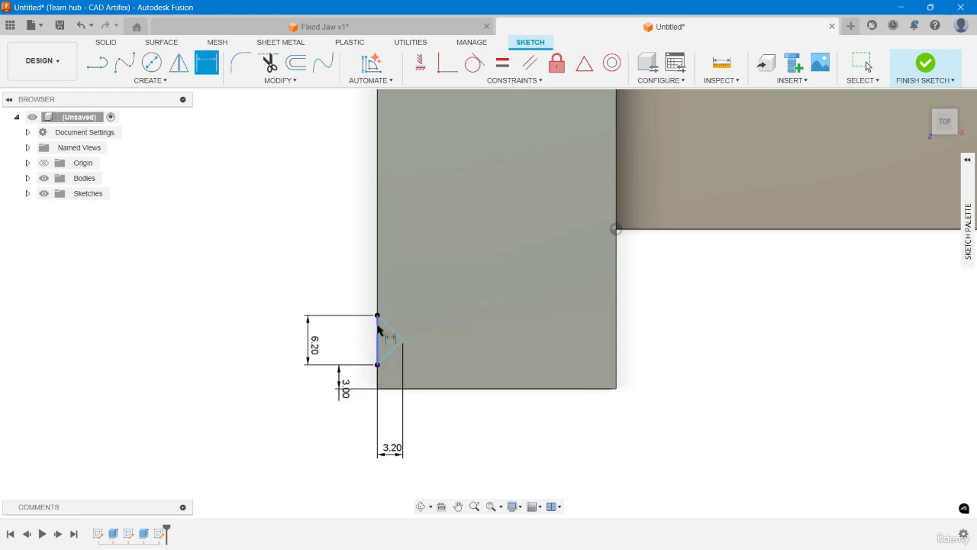
# - Dimension the vertical distance between the notch's upper endpoint and inner vertex as 2.5 mm, moving its text clear above the triangle
pyautogui.click(377, 317)
pyautogui.click(403, 341)
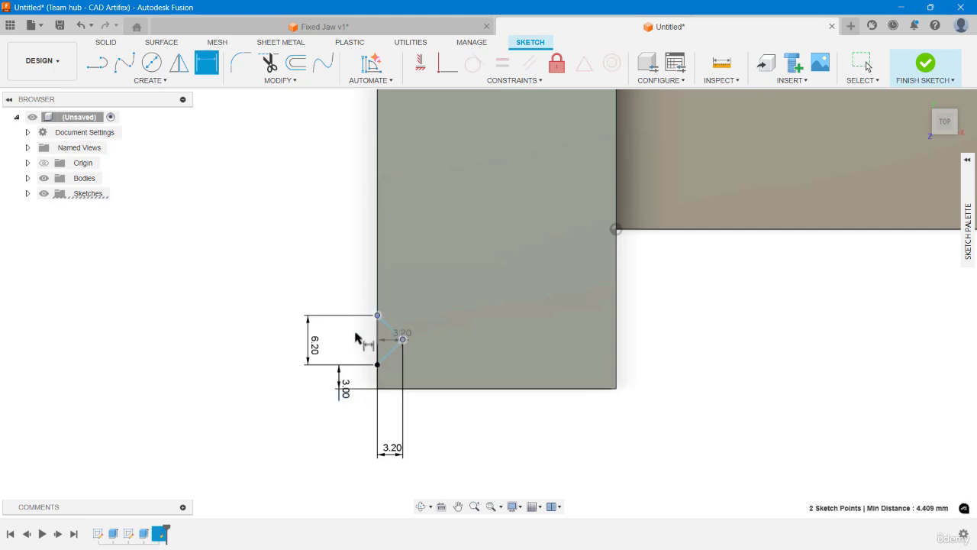
pyautogui.click(349, 337)
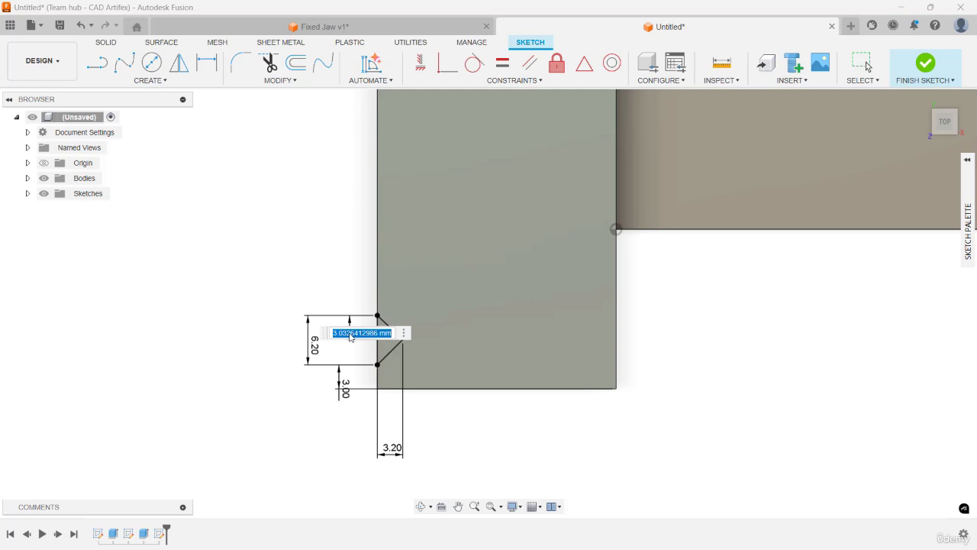
pyautogui.write('2.5')
pyautogui.press('Return')
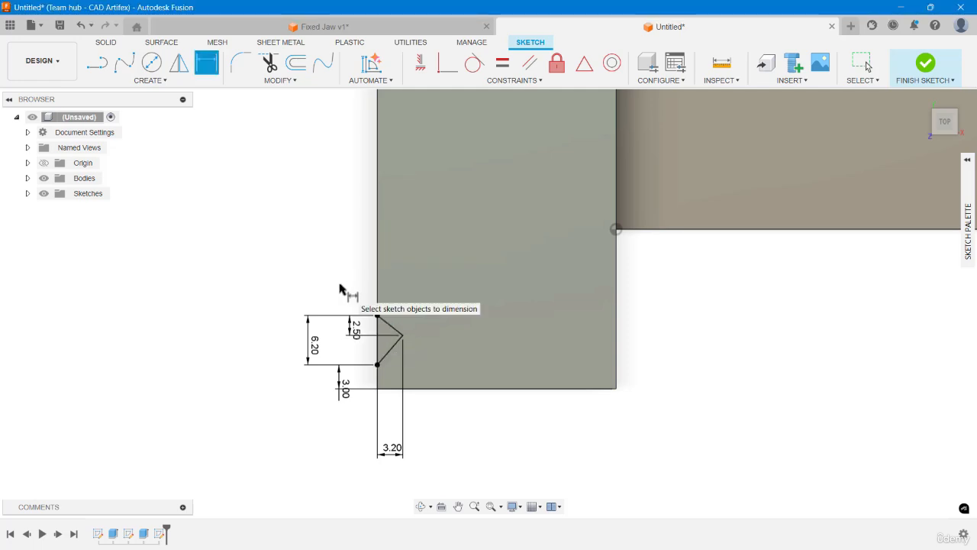
pyautogui.moveTo(355, 328); pyautogui.dragTo(356, 297)
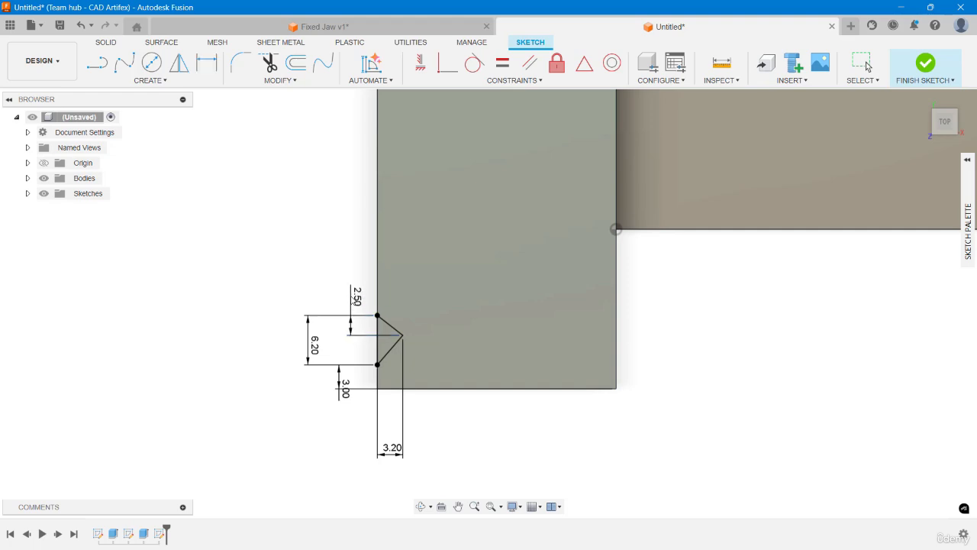
# - Extrude the triangular profile as a Cut down through the head block, using extent type All
pyautogui.scroll(-2, 356, 298)
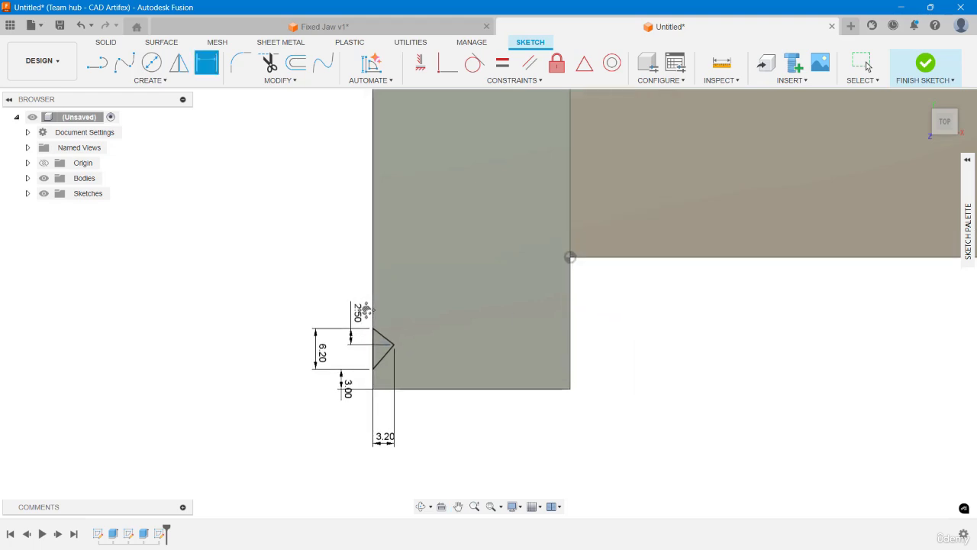
pyautogui.click(105, 43)
pyautogui.click(124, 62)
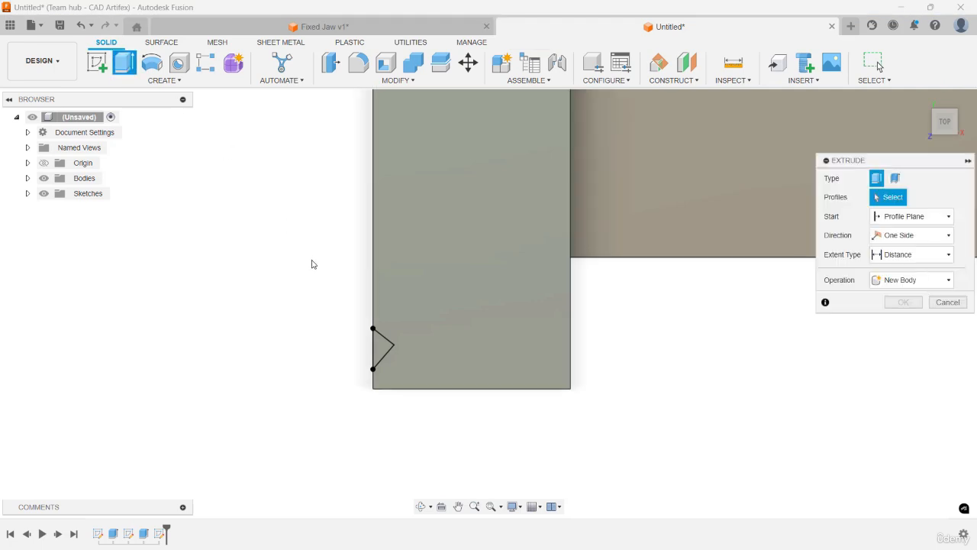
pyautogui.click(382, 347)
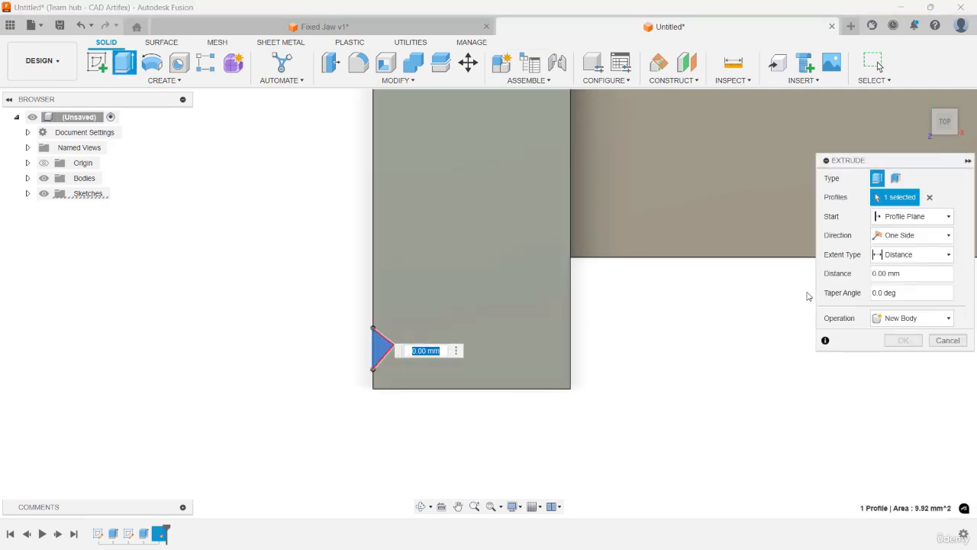
pyautogui.click(891, 262)
pyautogui.click(878, 298)
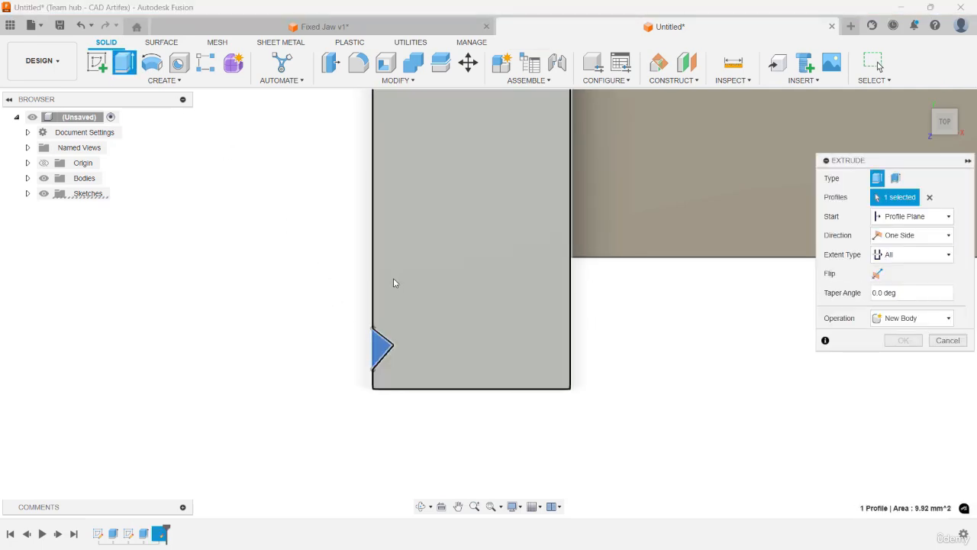
pyautogui.keyDown('shift'); pyautogui.moveTo(410, 302); pyautogui.dragTo(463, 331, button='middle'); pyautogui.keyUp('shift')
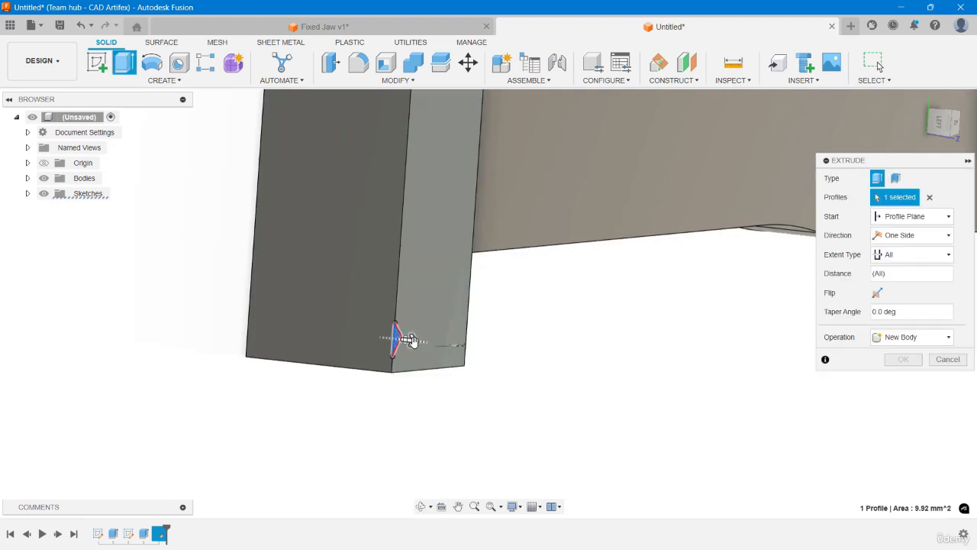
pyautogui.moveTo(413, 341); pyautogui.dragTo(243, 324)
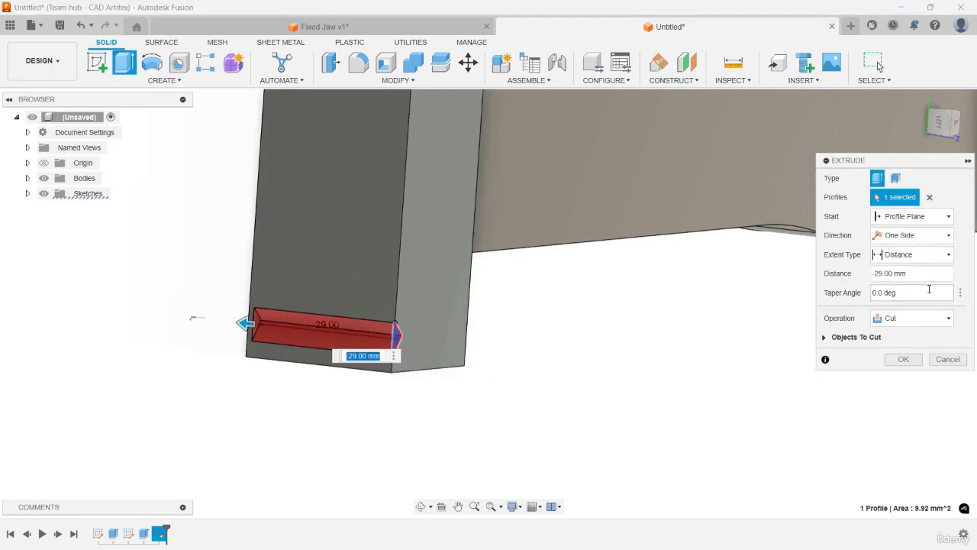
pyautogui.click(938, 255)
pyautogui.click(903, 294)
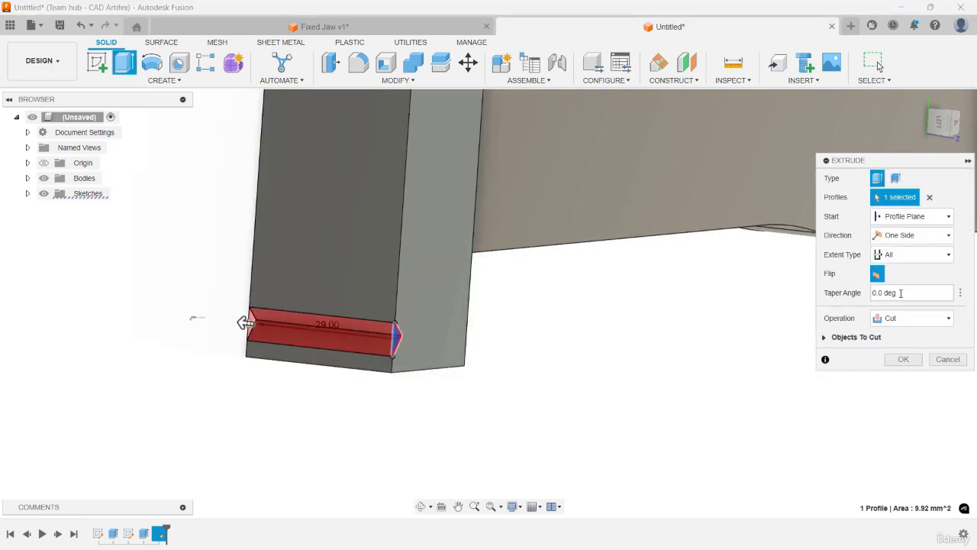
pyautogui.click(904, 358)
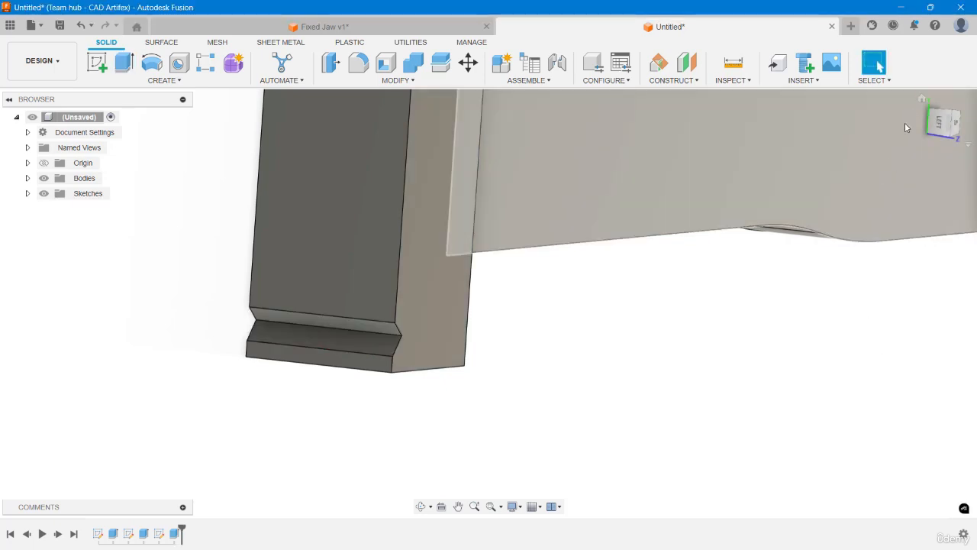
pyautogui.click(923, 100)
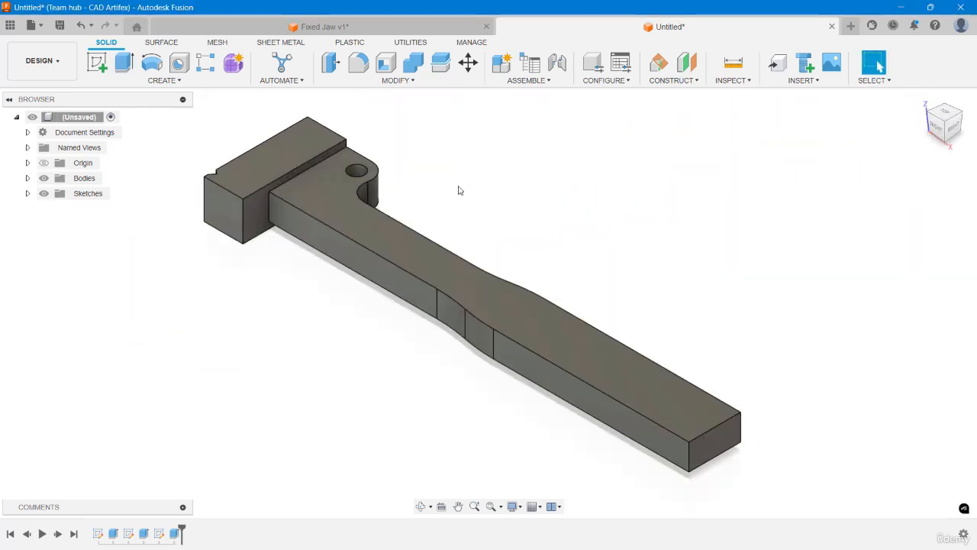
pyautogui.scroll(5, 537, 351)
pyautogui.scroll(3, 297, 329)
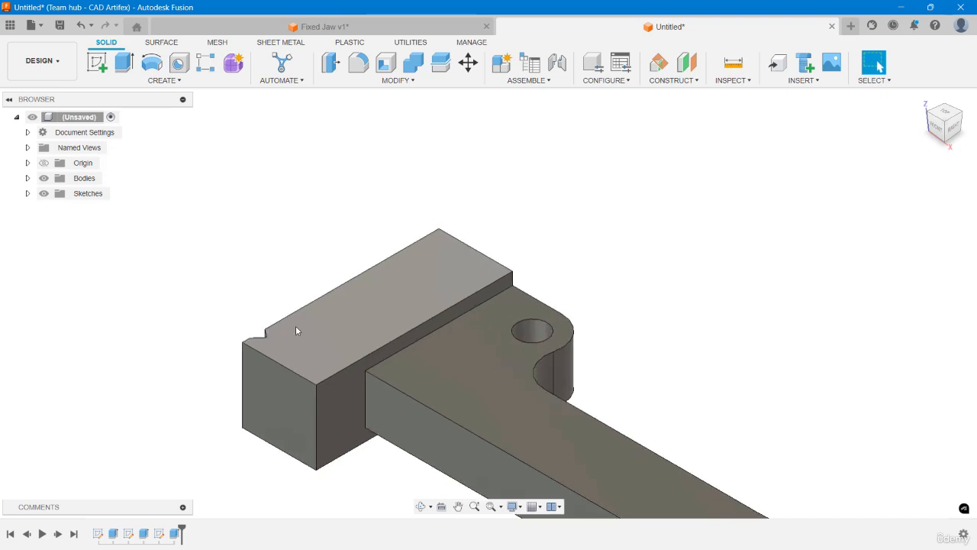
# - Start a rectangular pattern of the V-notch cut feature, using the head block's long outer edge as its axis
pyautogui.click(205, 62)
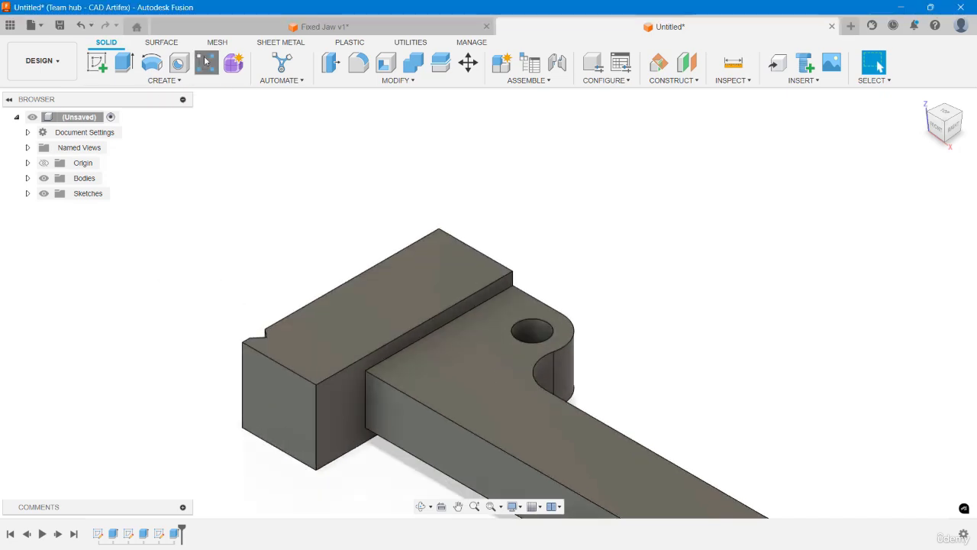
pyautogui.click(912, 197)
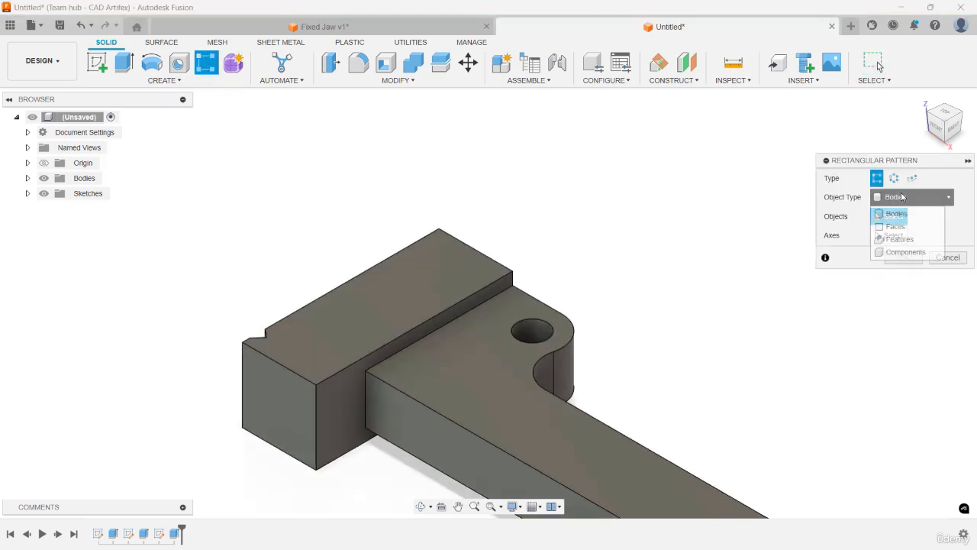
pyautogui.click(915, 240)
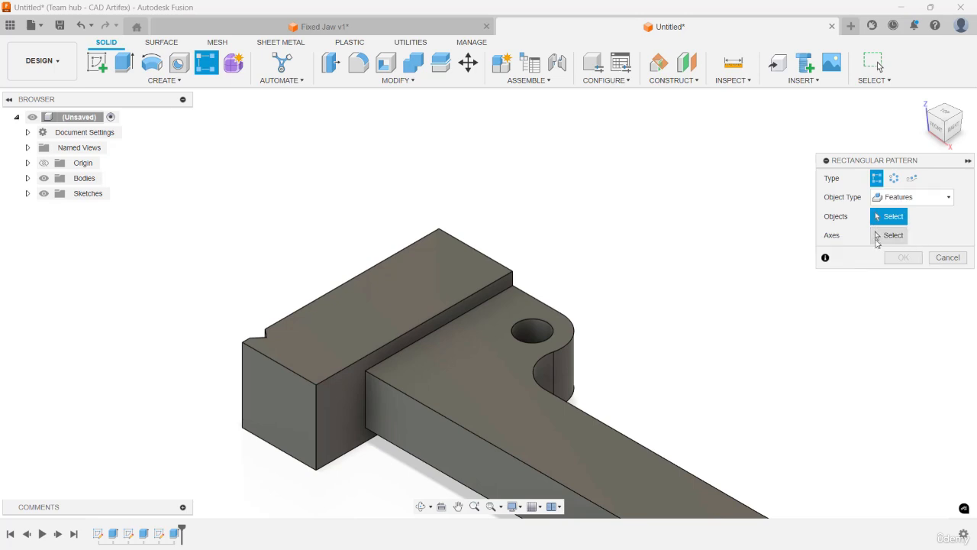
pyautogui.click(177, 532)
pyautogui.keyDown('shift'); pyautogui.moveTo(349, 430); pyautogui.dragTo(404, 451, button='middle'); pyautogui.keyUp('shift')
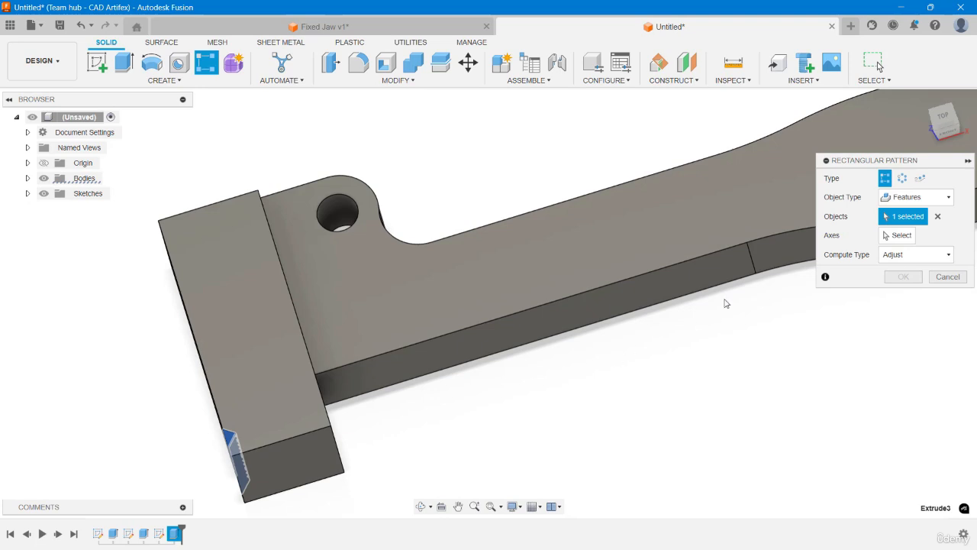
pyautogui.click(897, 235)
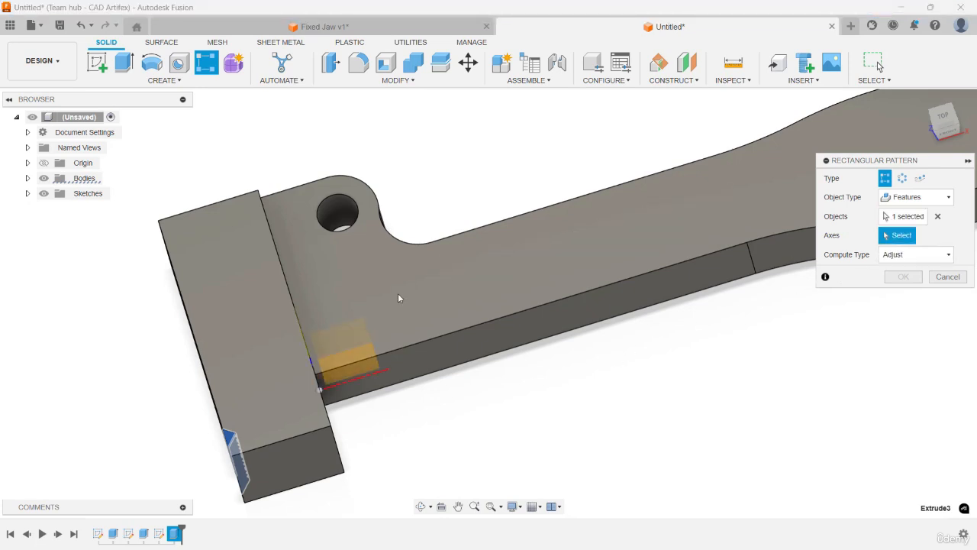
pyautogui.click(206, 378)
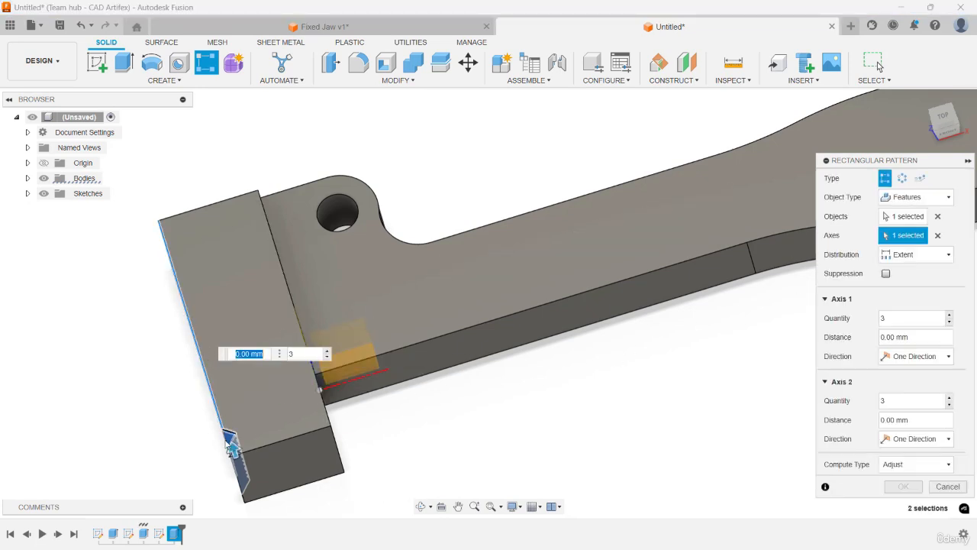
# - Set the pattern's first axis to 12 instances using Spacing distribution with a distance of 6.2 mm
pyautogui.moveTo(232, 449); pyautogui.dragTo(201, 344)
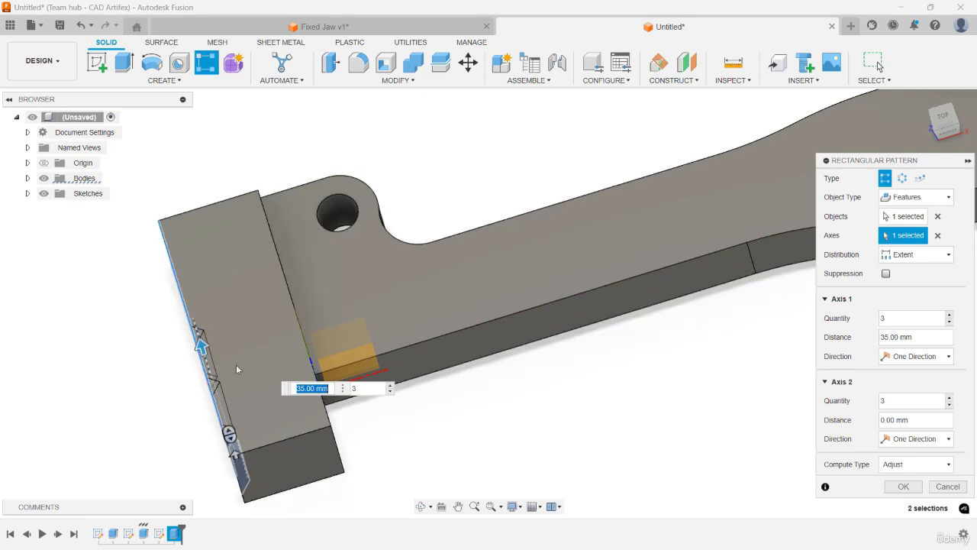
pyautogui.click(878, 320)
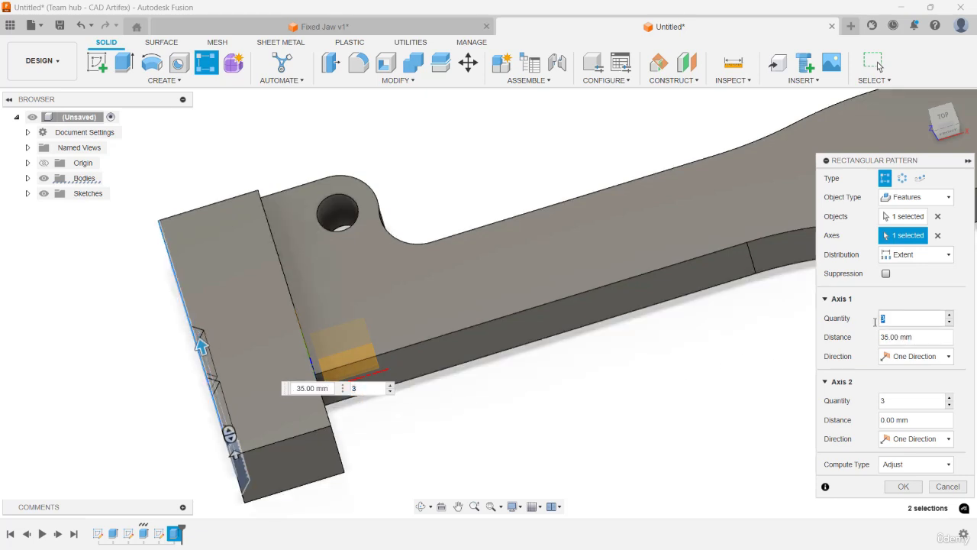
pyautogui.write('12')
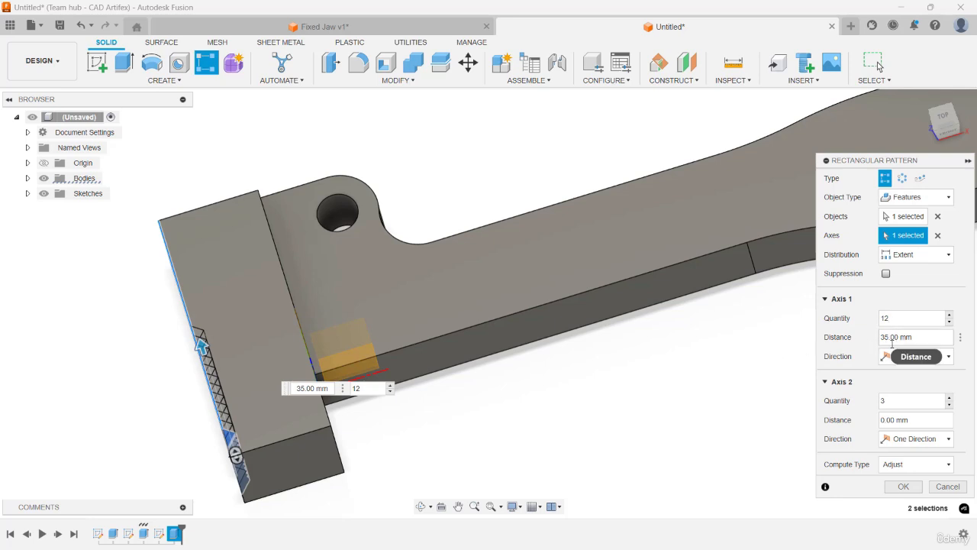
pyautogui.doubleClick(894, 337)
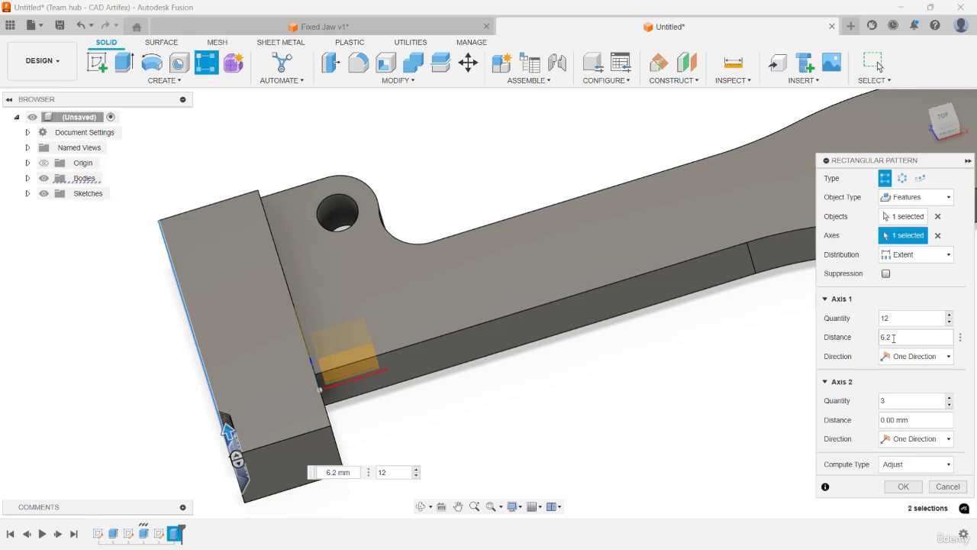
pyautogui.click(912, 255)
pyautogui.click(909, 283)
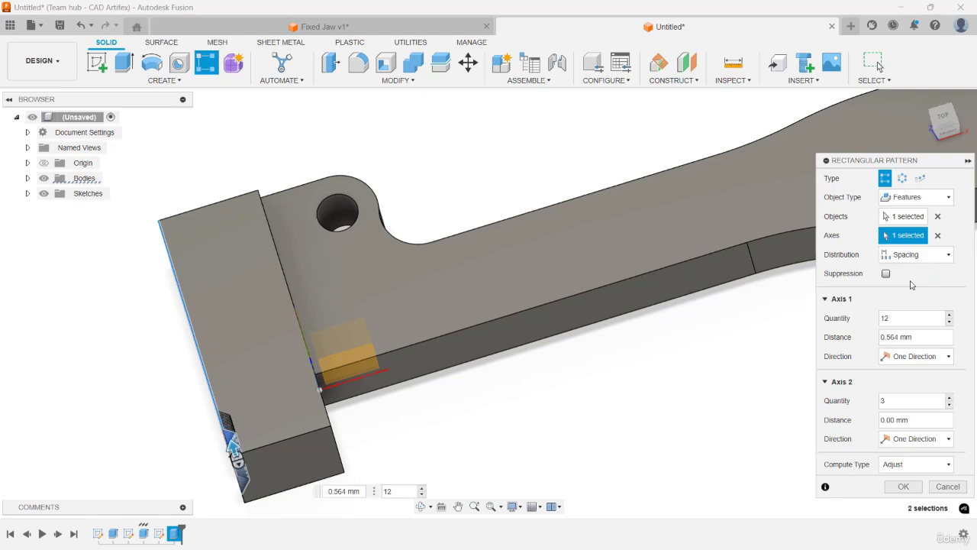
pyautogui.click(919, 338)
pyautogui.write('6.2')
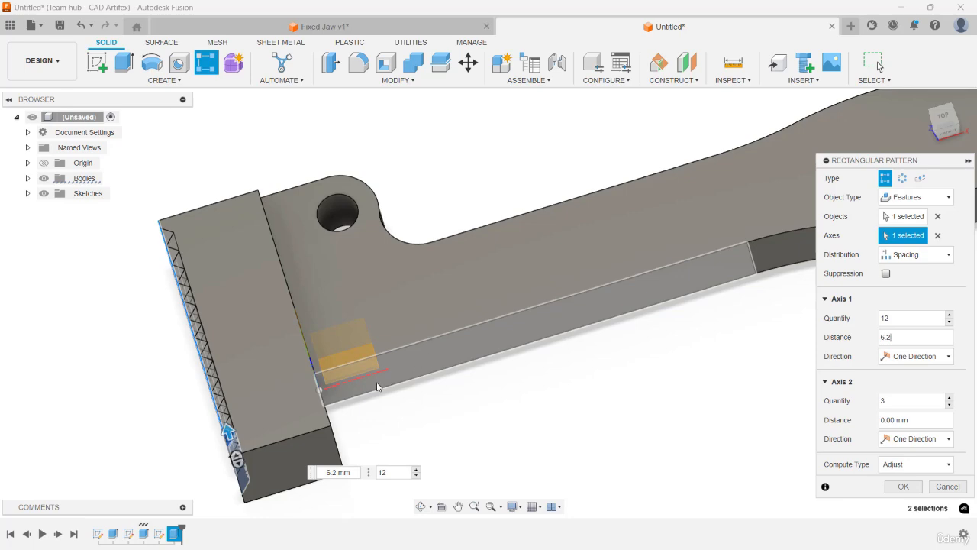
# - Set the second axis quantity to 1 and complete the notch pattern along the head block's outer face
pyautogui.keyDown('shift'); pyautogui.moveTo(378, 386); pyautogui.dragTo(476, 364, button='middle'); pyautogui.keyUp('shift')
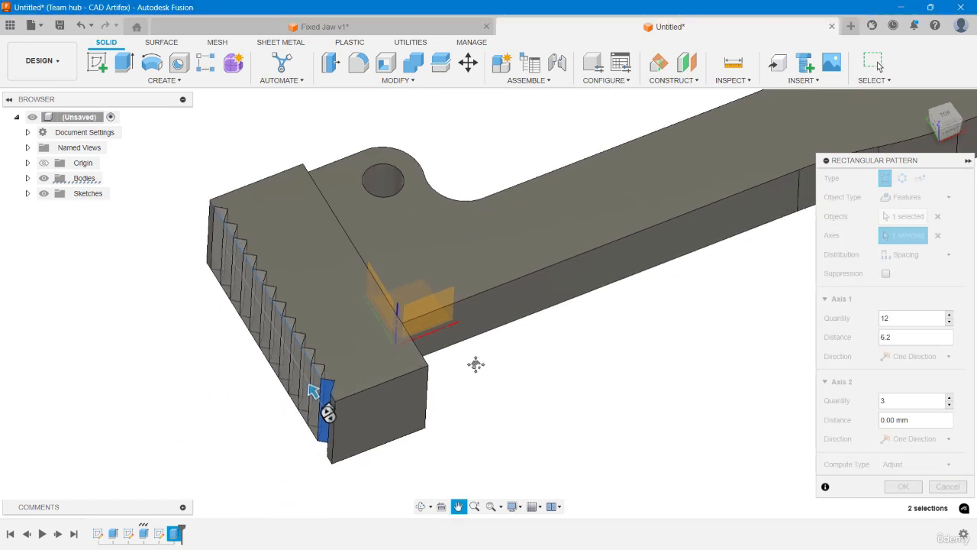
pyautogui.click(884, 401)
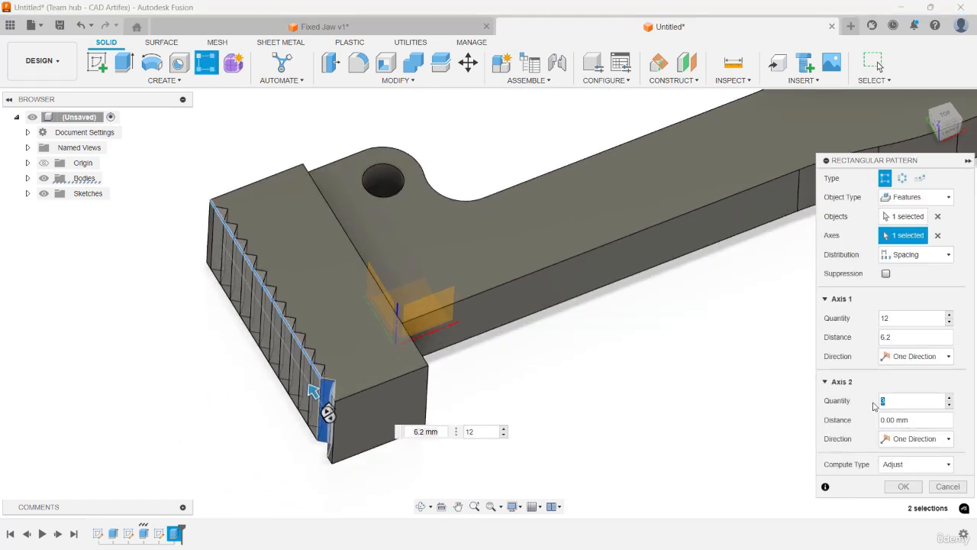
pyautogui.write('1')
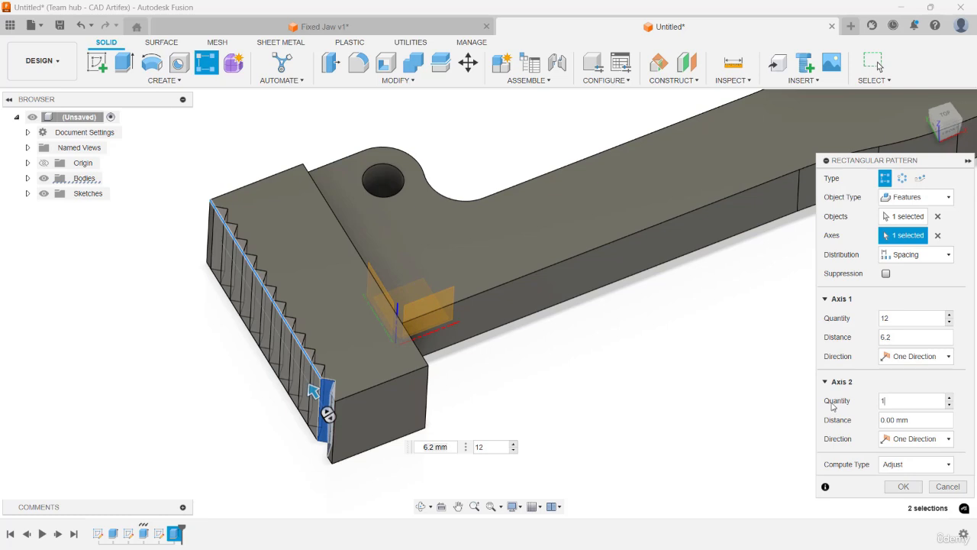
pyautogui.click(905, 487)
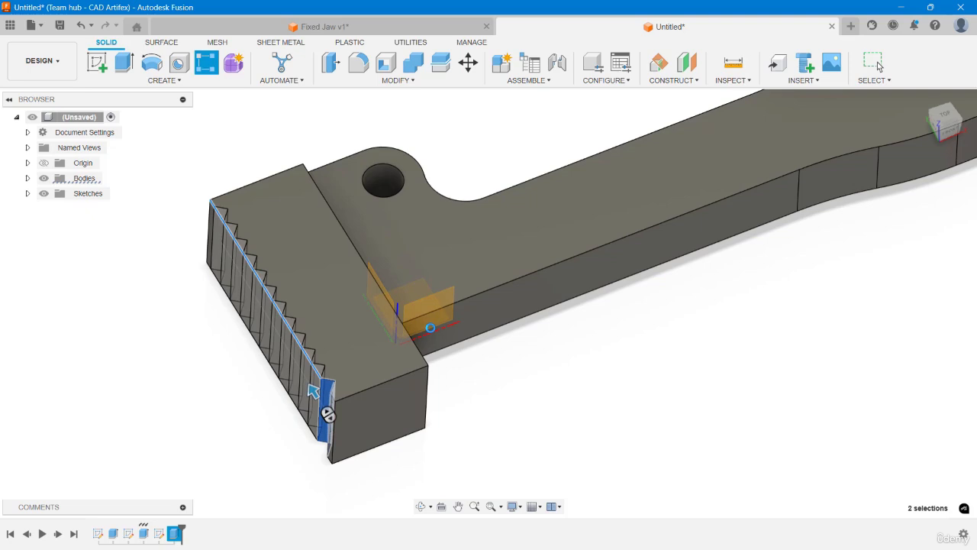
pyautogui.press('Escape')
pyautogui.keyDown('shift'); pyautogui.moveTo(439, 374); pyautogui.dragTo(489, 355, button='middle'); pyautogui.keyUp('shift')
pyautogui.click(922, 98)
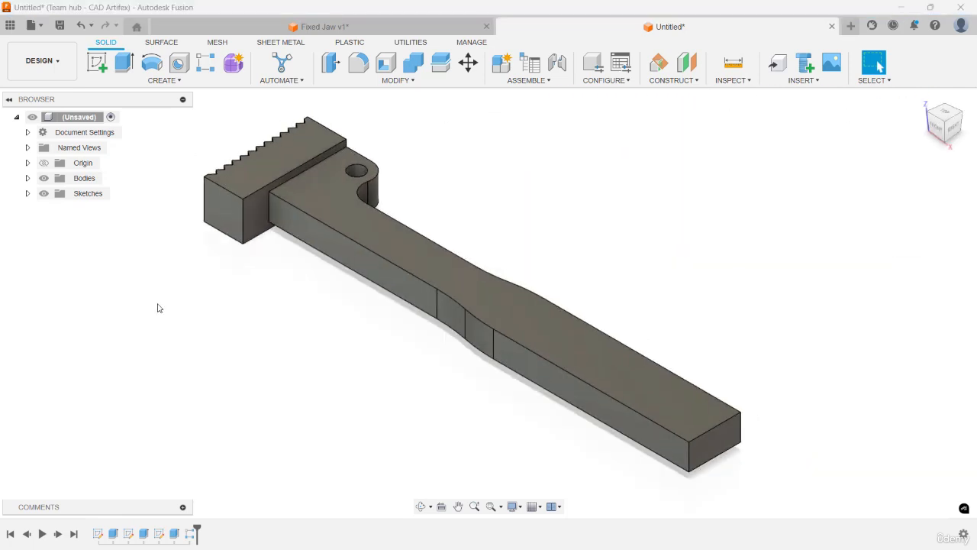
# - Start a new sketch on the top face of the handle body
pyautogui.click(373, 236)
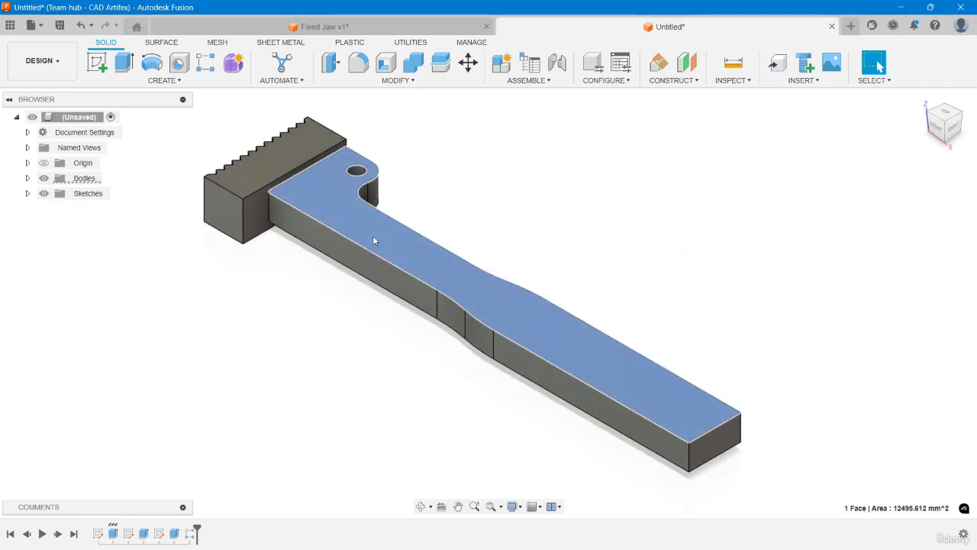
pyautogui.click(96, 62)
pyautogui.scroll(-2, 627, 278)
pyautogui.moveTo(627, 279); pyautogui.dragTo(445, 314, button='middle')
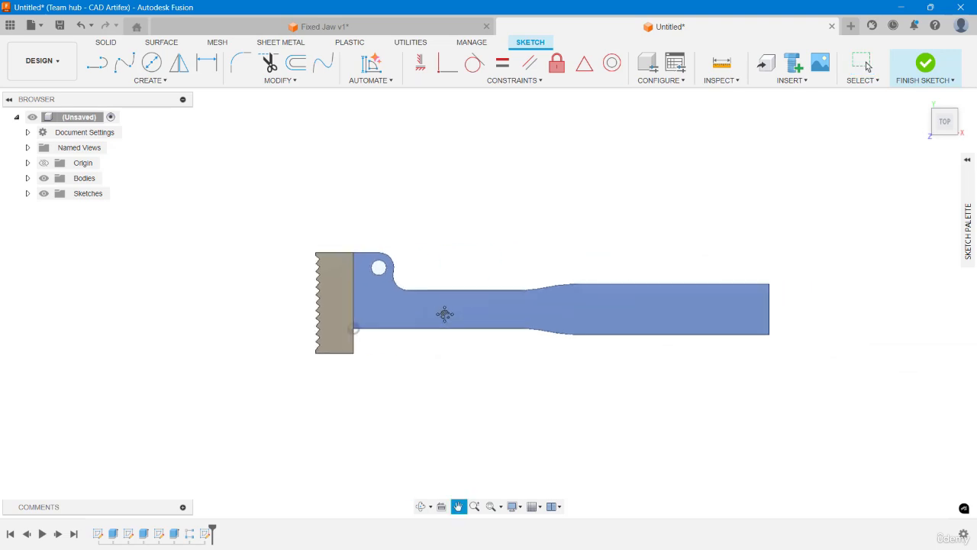
pyautogui.scroll(4, 580, 311)
pyautogui.moveTo(646, 317); pyautogui.dragTo(573, 345, button='middle')
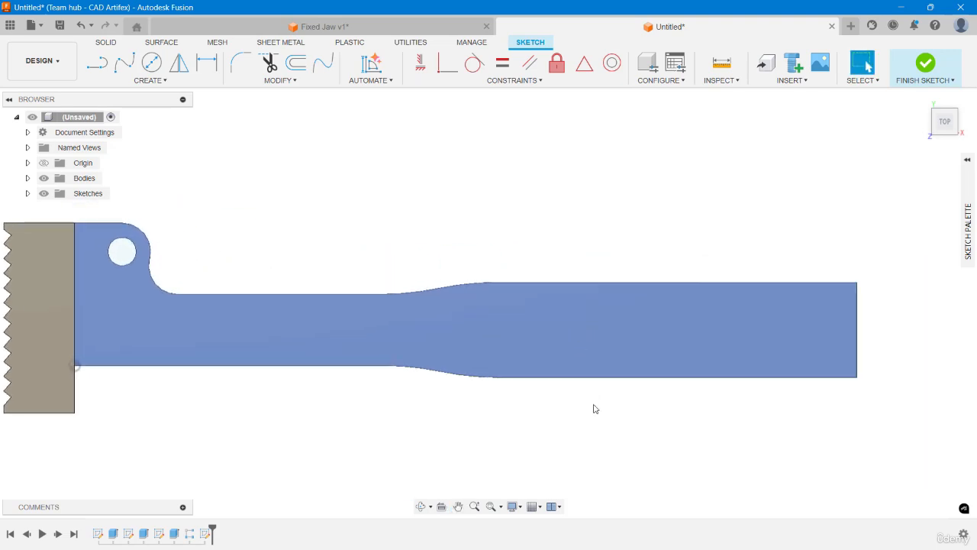
pyautogui.click(593, 407)
# - Sketch a horizontal center-to-center slot within the handle's wide section, with its centres about 98 mm apart
pyautogui.click(175, 82)
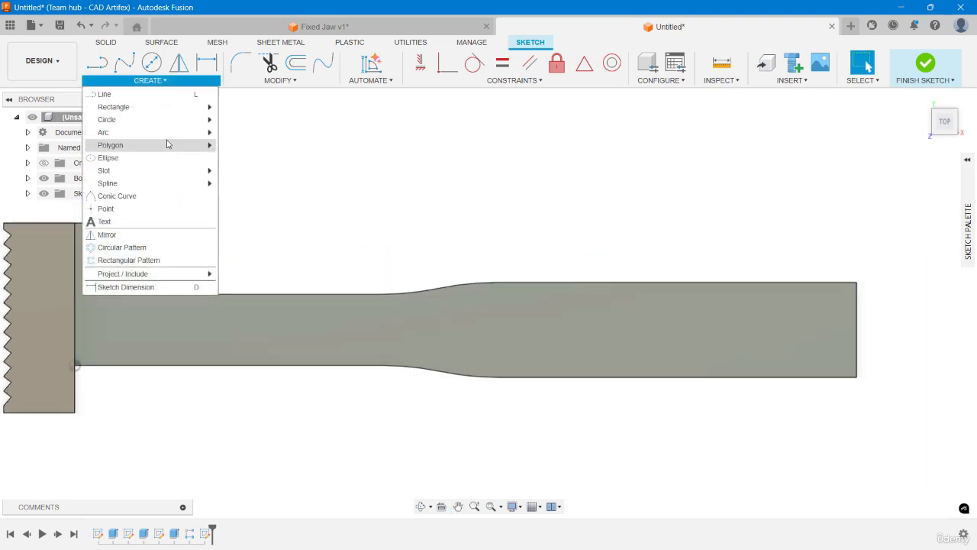
pyautogui.moveTo(177, 121)
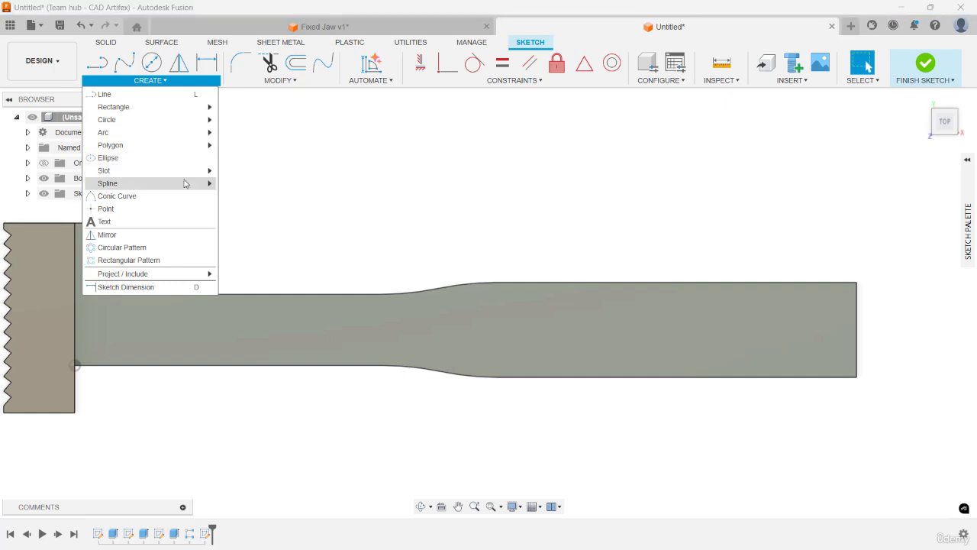
pyautogui.moveTo(204, 172)
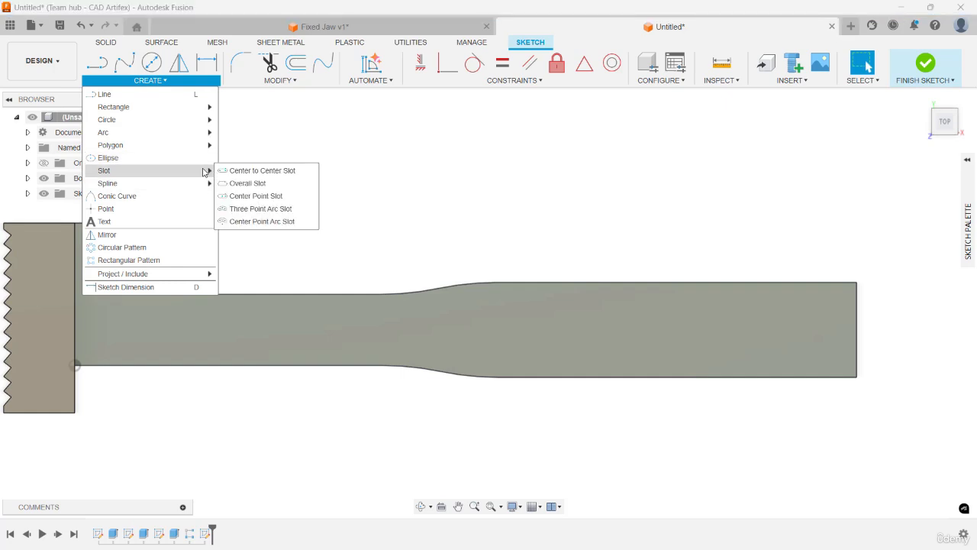
pyautogui.click(248, 171)
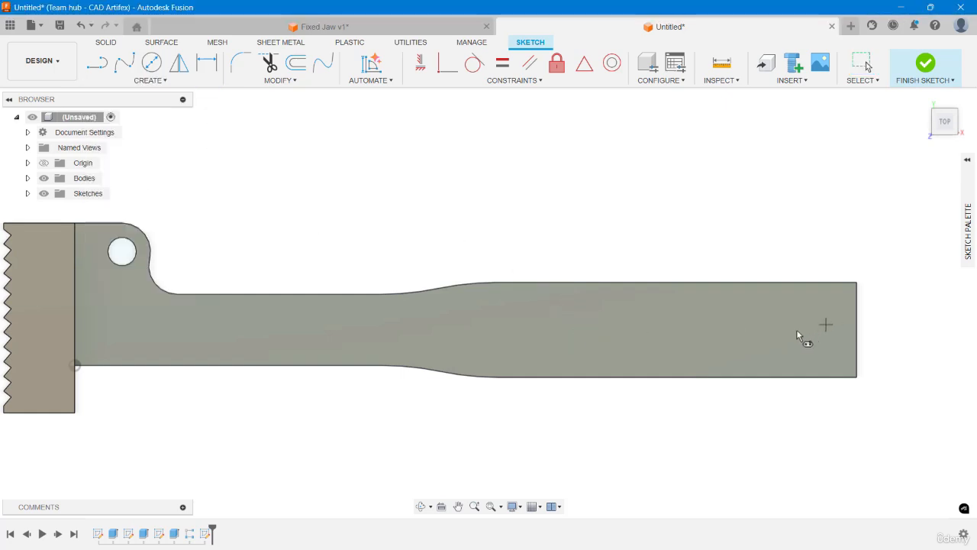
pyautogui.click(764, 327)
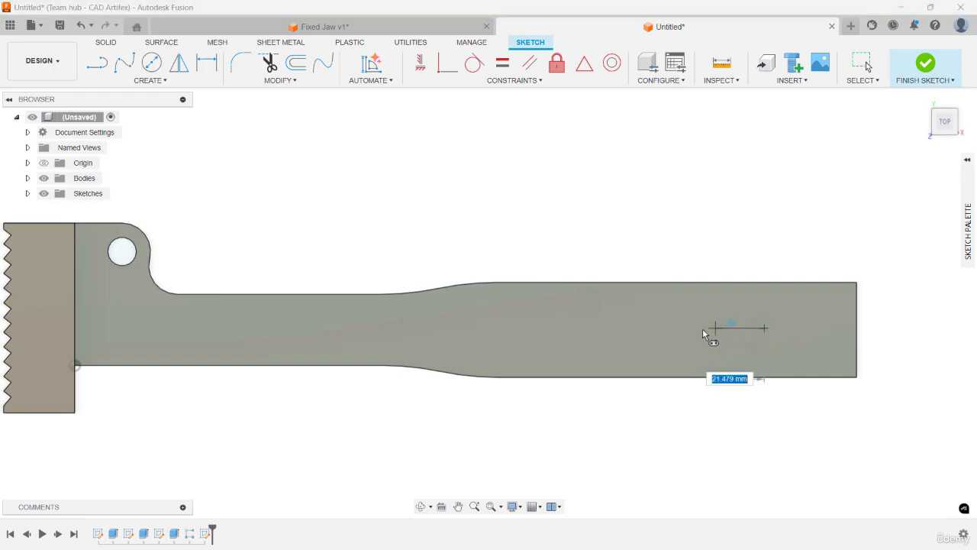
pyautogui.click(533, 328)
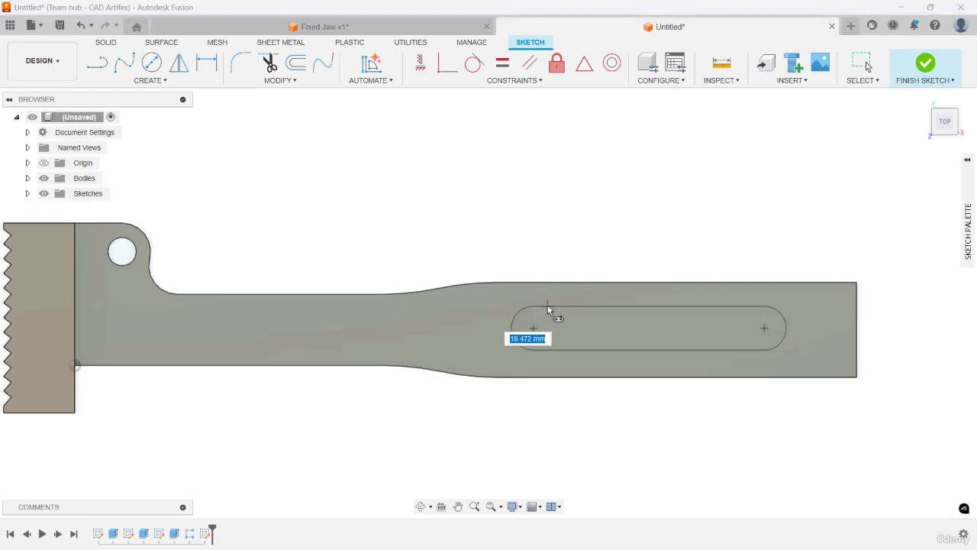
pyautogui.click(548, 310)
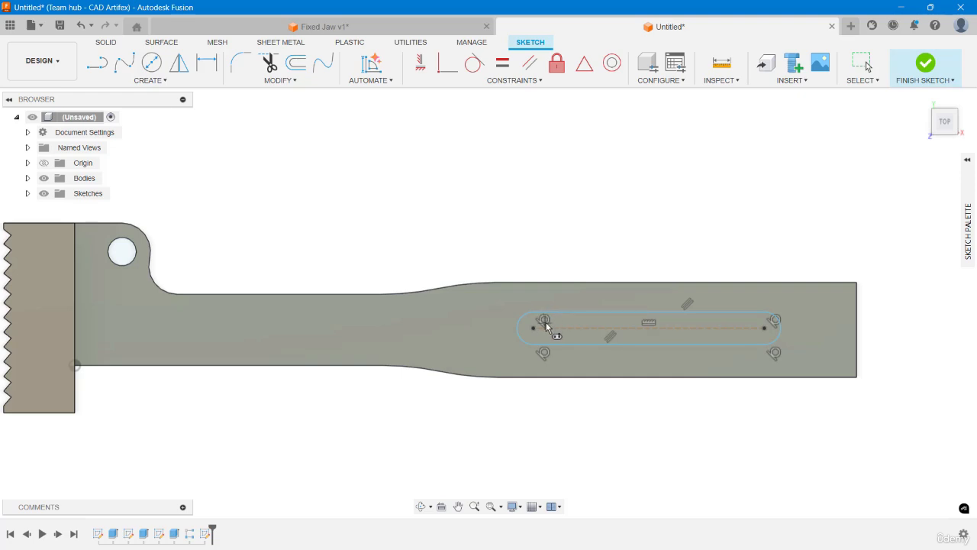
# - Sketch a second center-to-center slot in the handle's narrow section, in line with the first and similar in width
pyautogui.scroll(-3, 546, 324)
pyautogui.moveTo(573, 321); pyautogui.dragTo(630, 315, button='middle')
pyautogui.scroll(2, 613, 322)
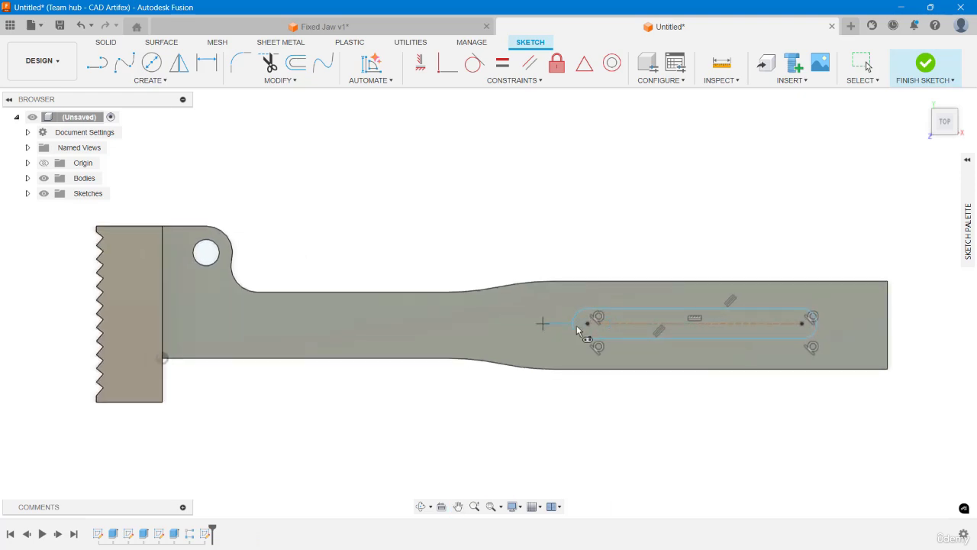
pyautogui.click(471, 324)
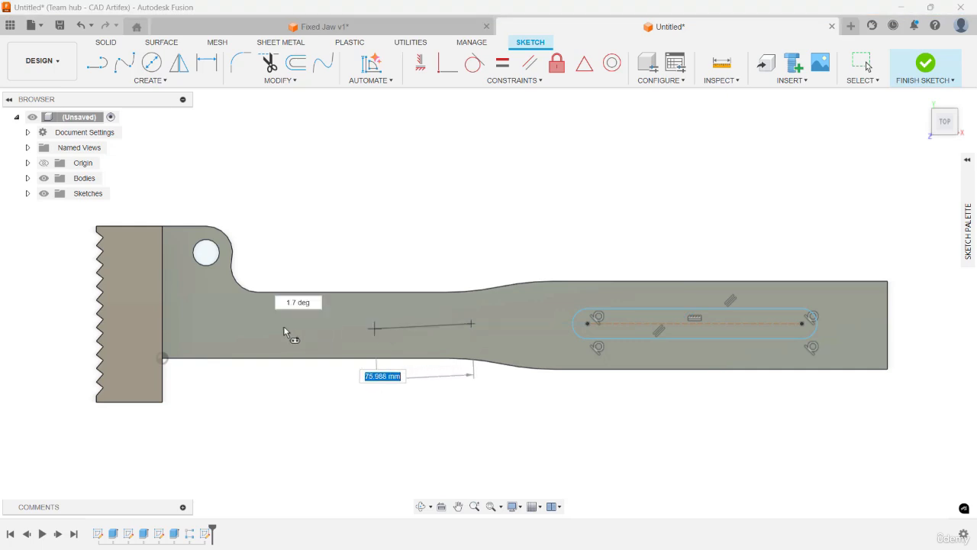
pyautogui.click(259, 324)
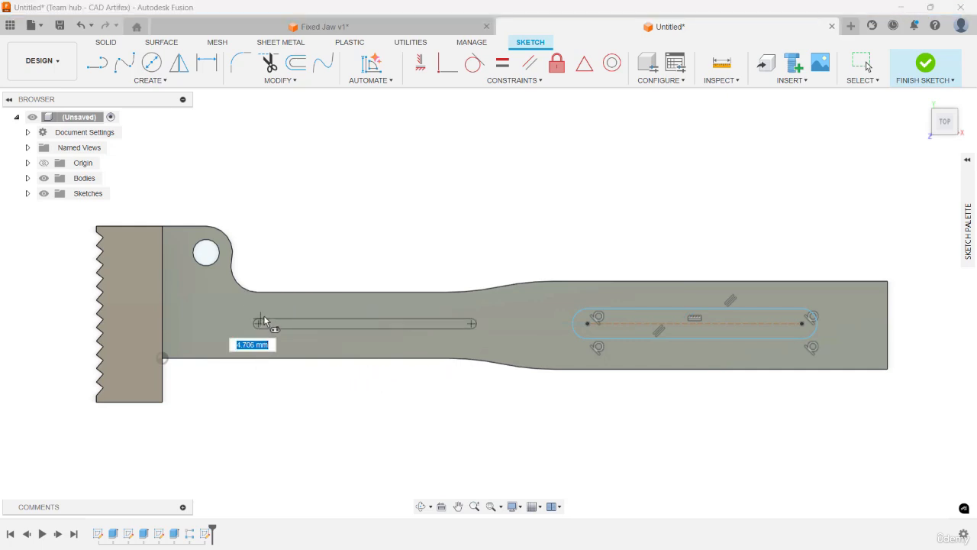
pyautogui.click(274, 309)
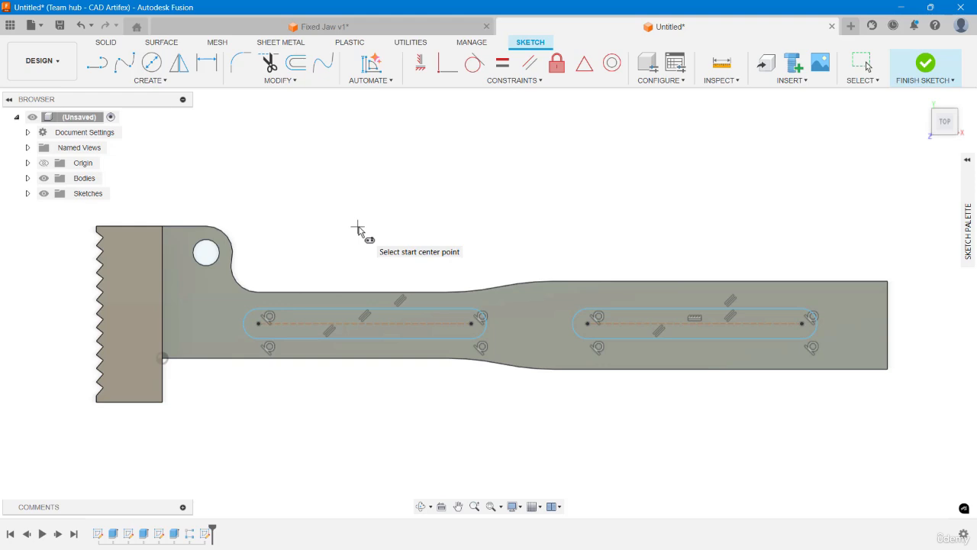
# - Align the facing end centre points of the two slots with a horizontal constraint
pyautogui.click(420, 64)
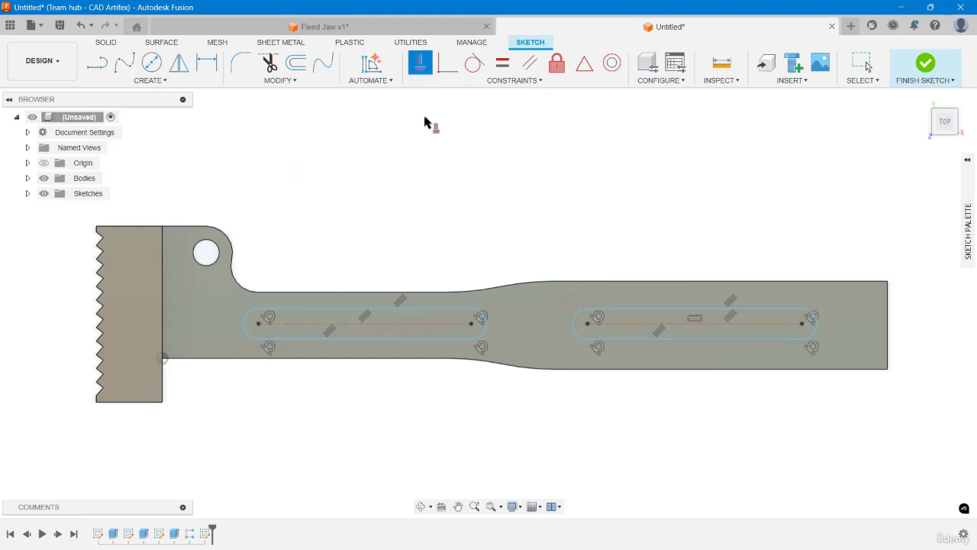
pyautogui.click(469, 324)
pyautogui.click(587, 324)
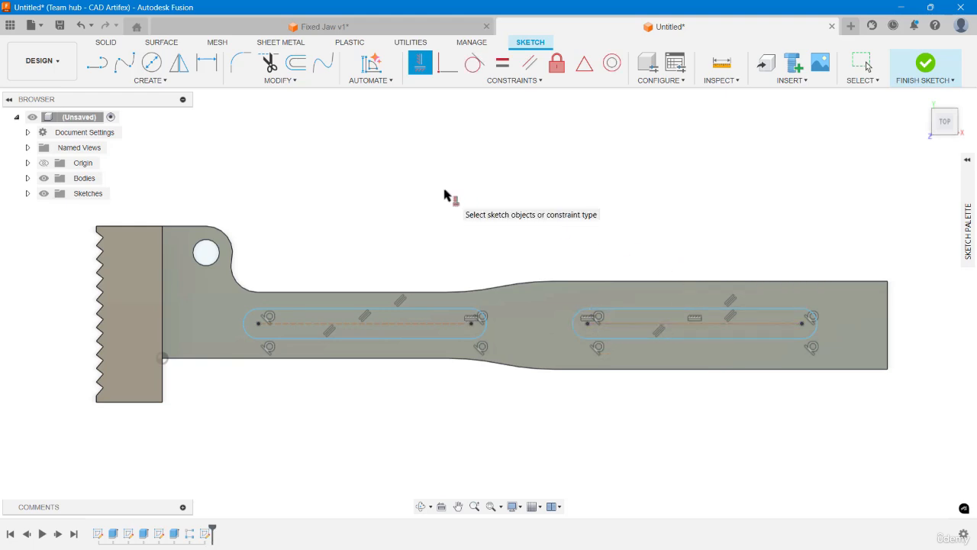
# - Dimension the centre-to-centre length of the slot in the handle's wide section to 120 mm
pyautogui.click(206, 63)
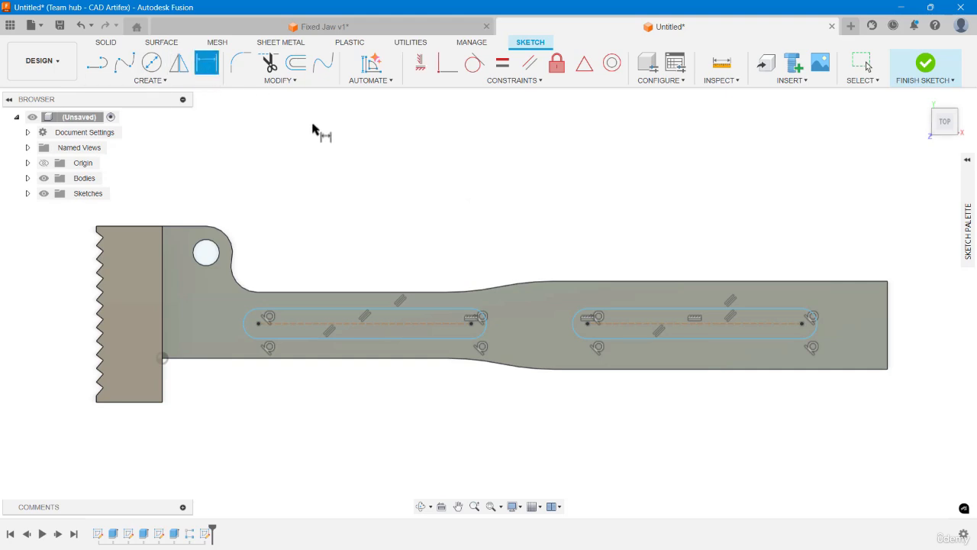
pyautogui.click(760, 325)
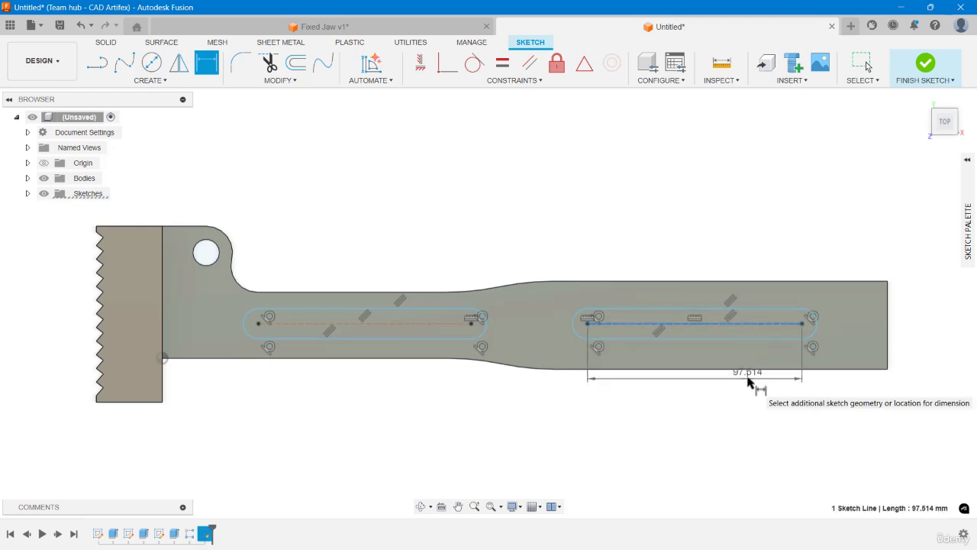
pyautogui.click(743, 389)
pyautogui.write('100')
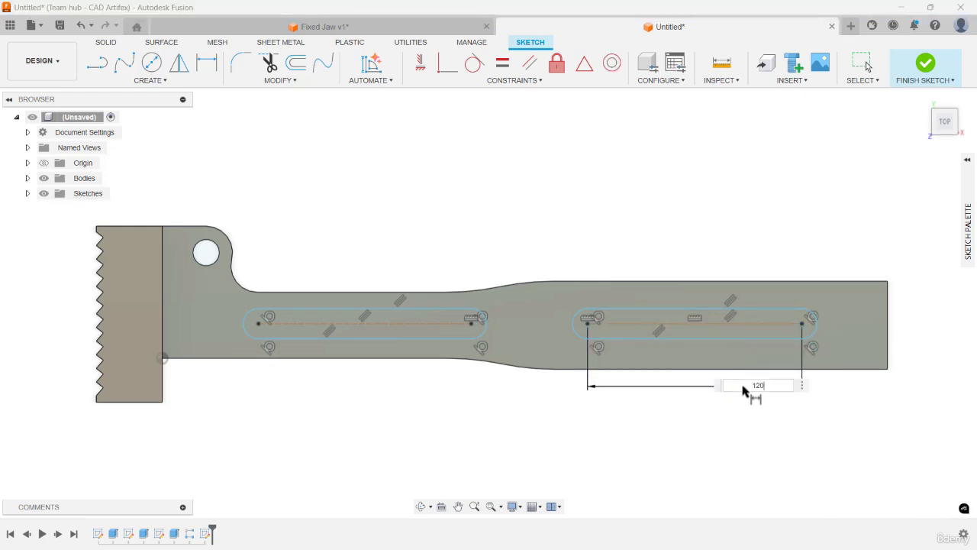
pyautogui.press('Return')
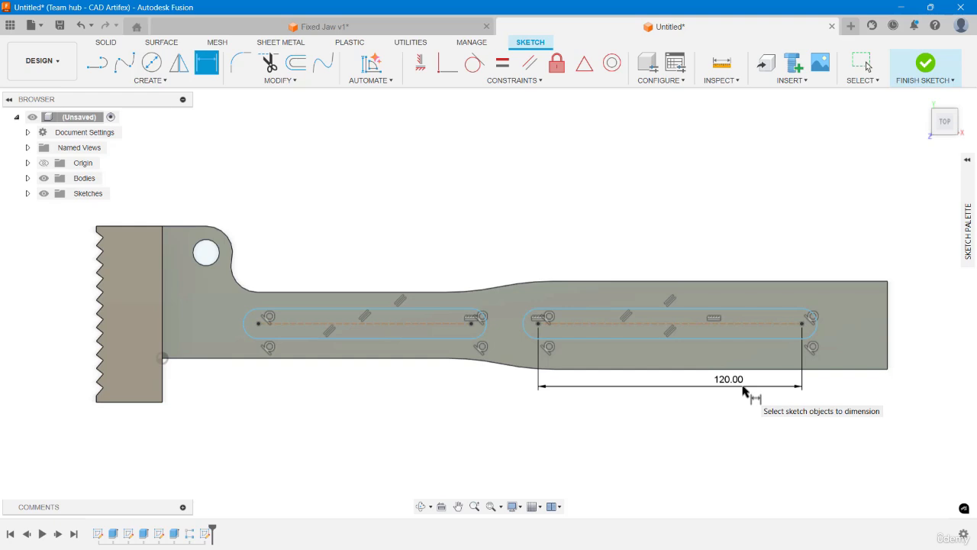
# - Position the wide-section slot's outer centre point 20 mm from the handle's end edge and 20 mm from its lower long edge
pyautogui.click(802, 323)
pyautogui.click(888, 322)
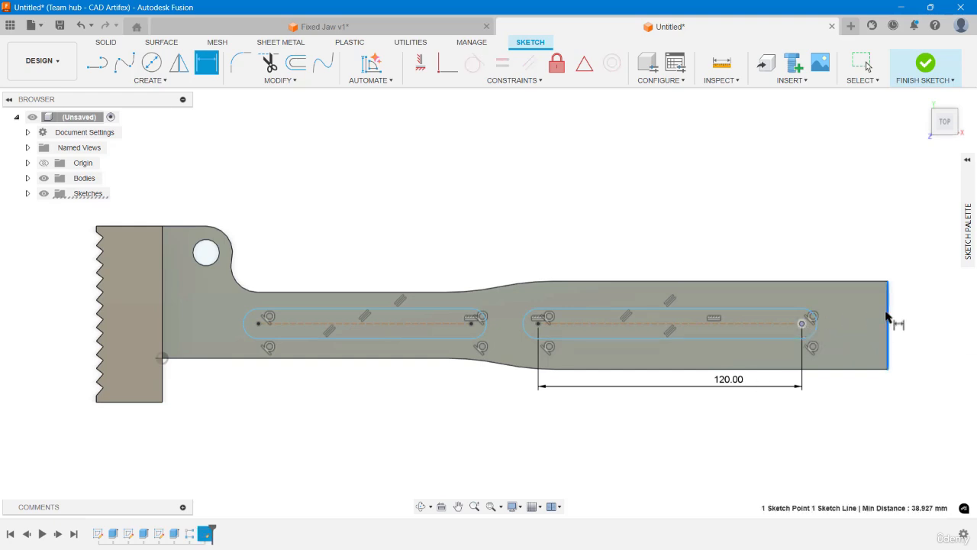
pyautogui.click(842, 242)
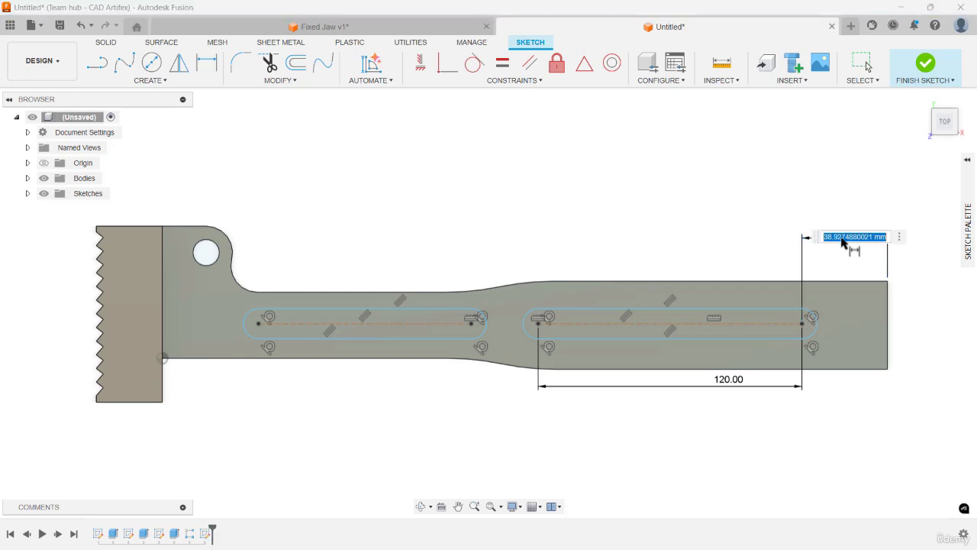
pyautogui.press('Return')
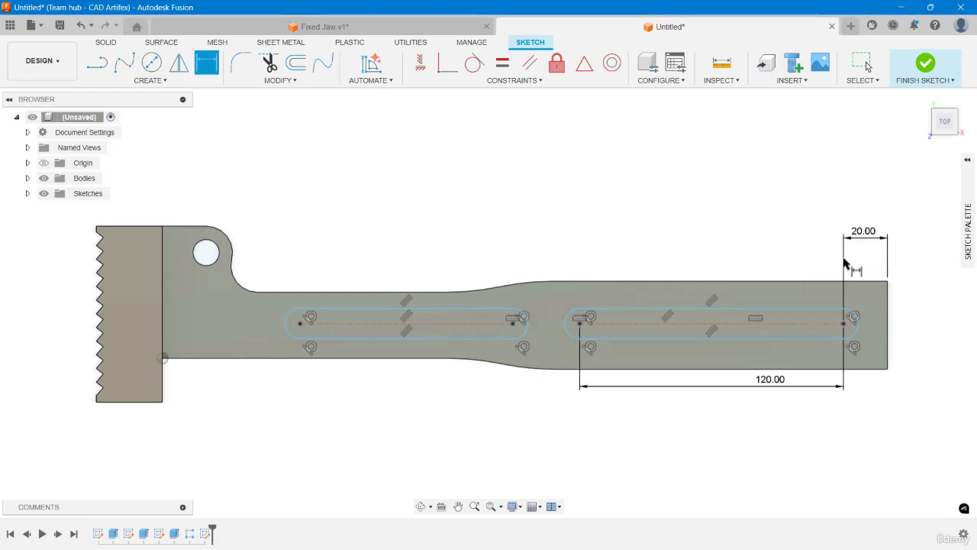
pyautogui.click(844, 325)
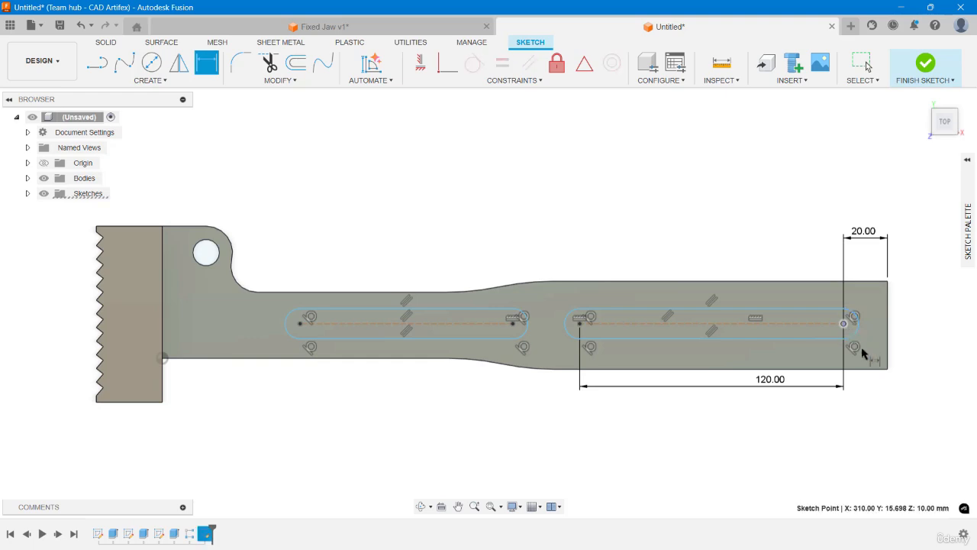
pyautogui.click(868, 370)
pyautogui.click(919, 349)
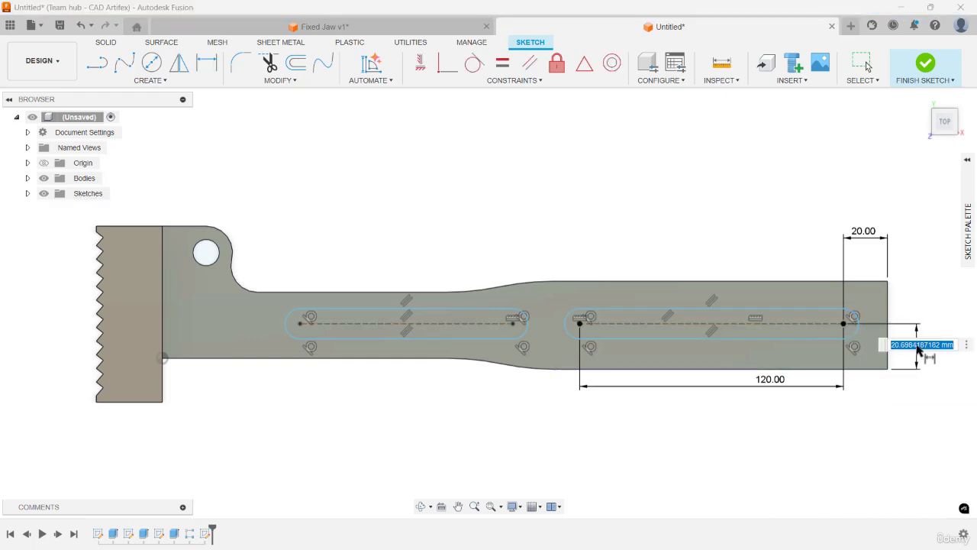
pyautogui.write('20')
pyautogui.press('Return')
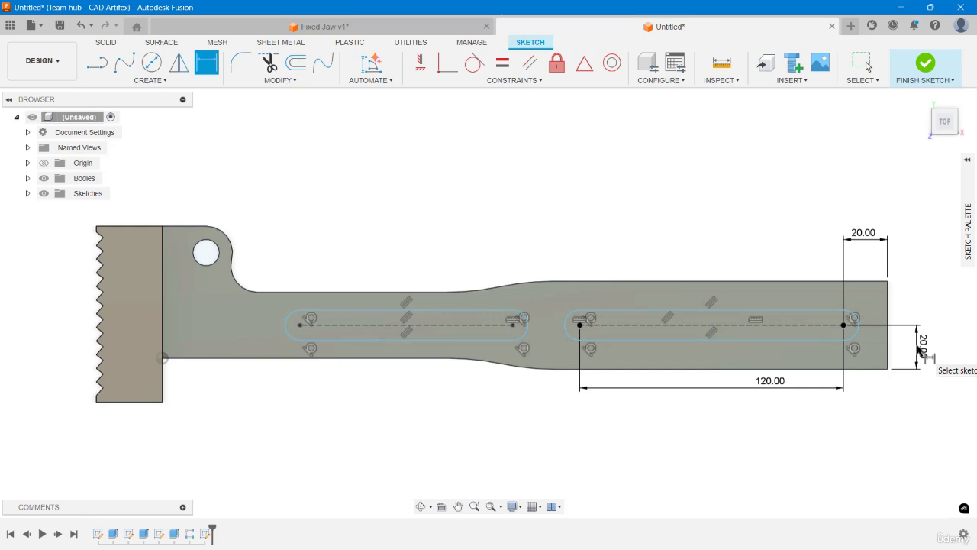
# - Set the end-arc radius of the wide-section slot to 10 mm
pyautogui.click(854, 321)
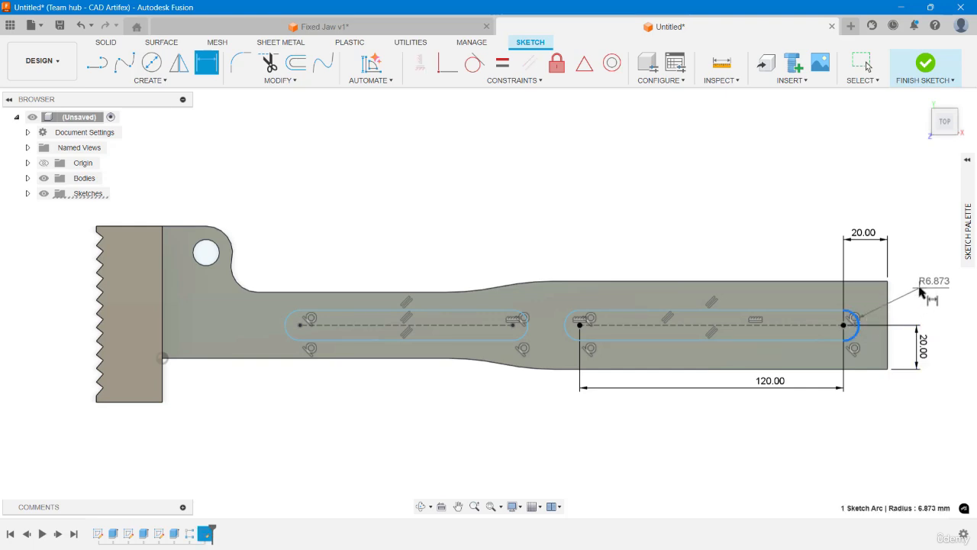
pyautogui.click(920, 289)
pyautogui.write('10')
pyautogui.press('Return')
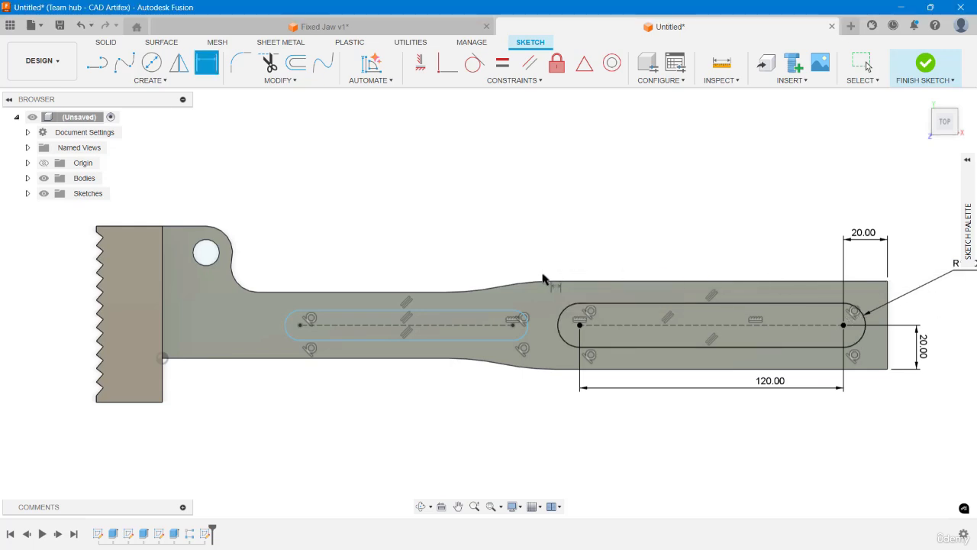
# - Dimension the distance between the facing centre points of the two slots to 60 mm
pyautogui.click(580, 325)
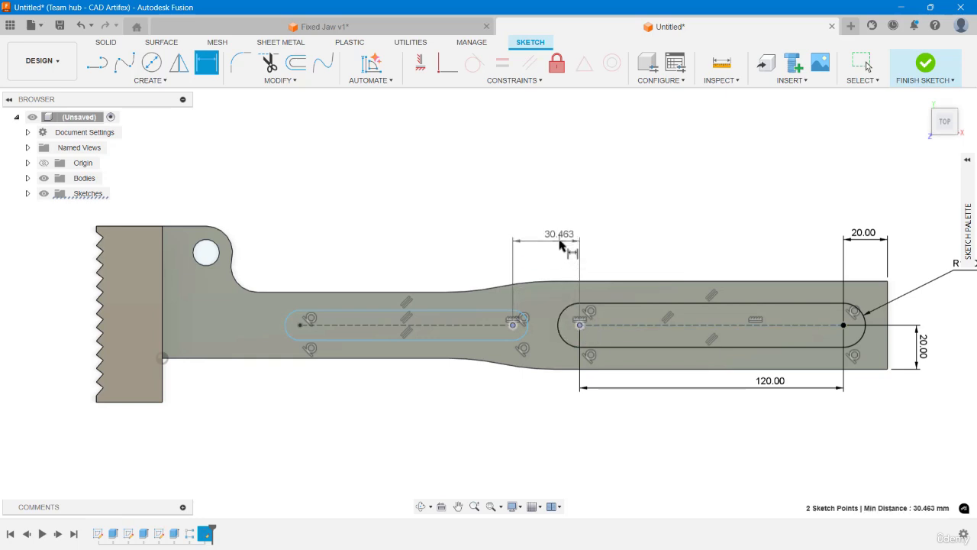
pyautogui.click(559, 244)
pyautogui.press('Return')
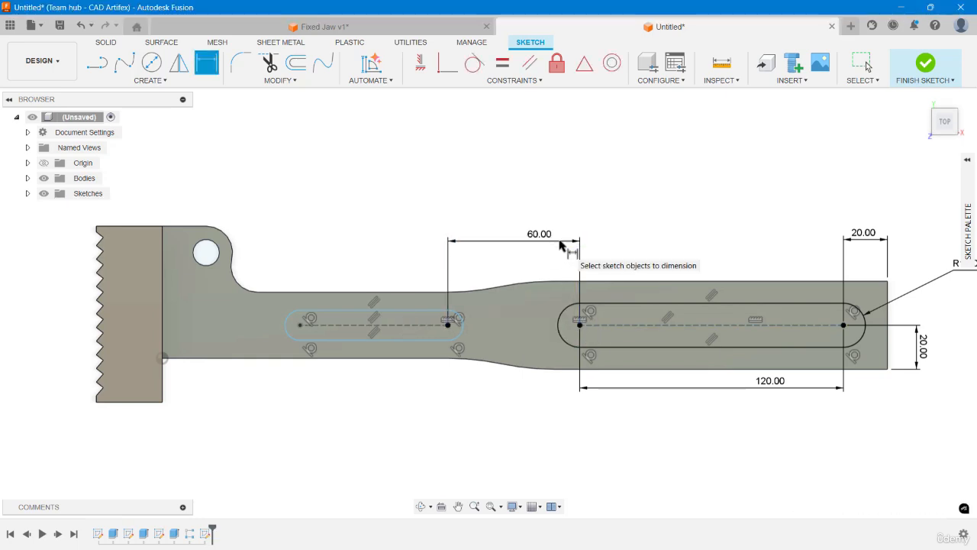
# - Set the end-arc radius of the slot in the handle's narrow section to 8 mm
pyautogui.scroll(-2, 459, 308)
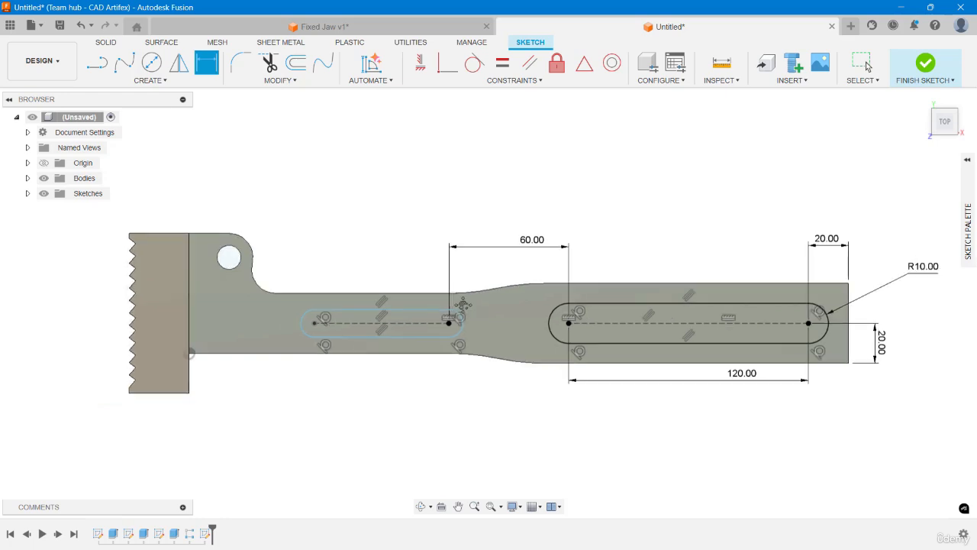
pyautogui.click(472, 327)
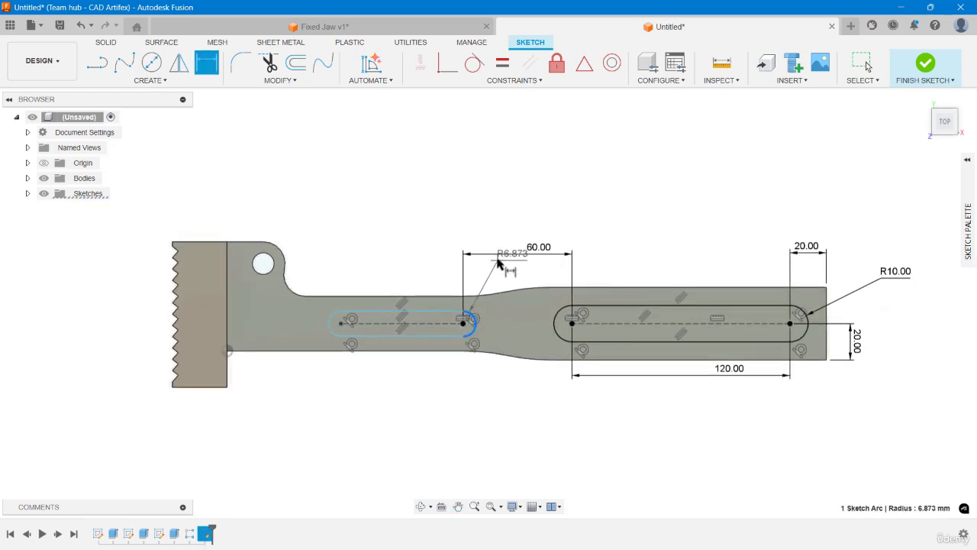
pyautogui.click(498, 388)
pyautogui.press('Return')
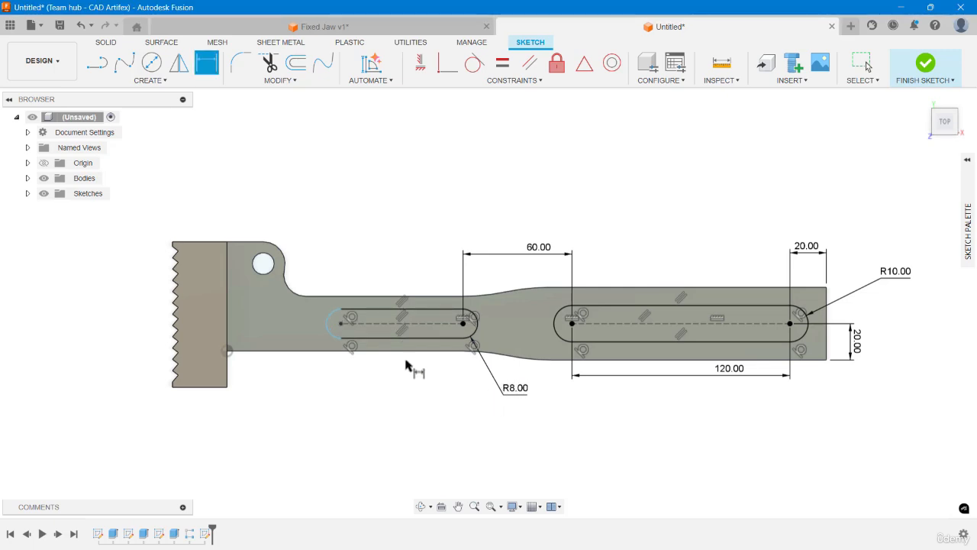
# - Dimension the centre-to-centre length of the narrow-section slot to 86 mm and end dimensioning
pyautogui.click(410, 324)
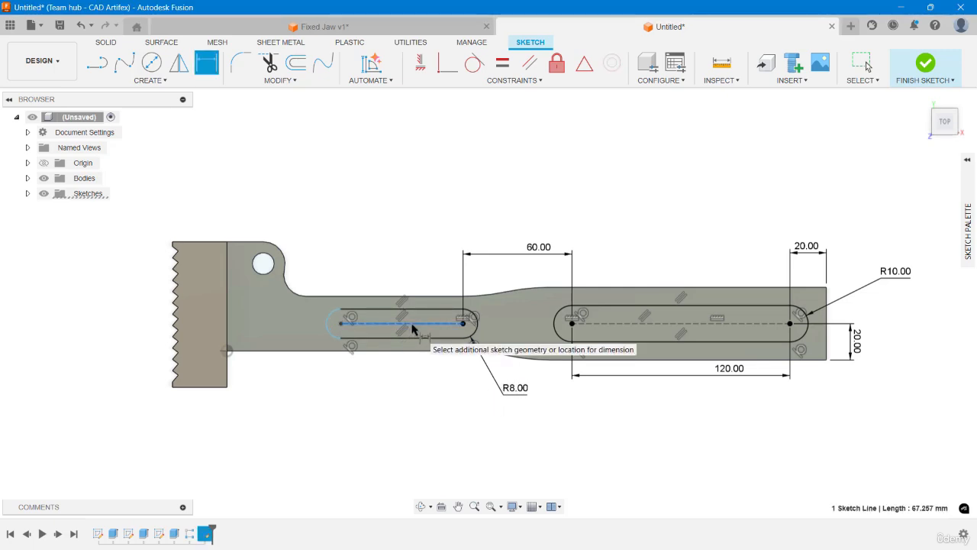
pyautogui.click(405, 402)
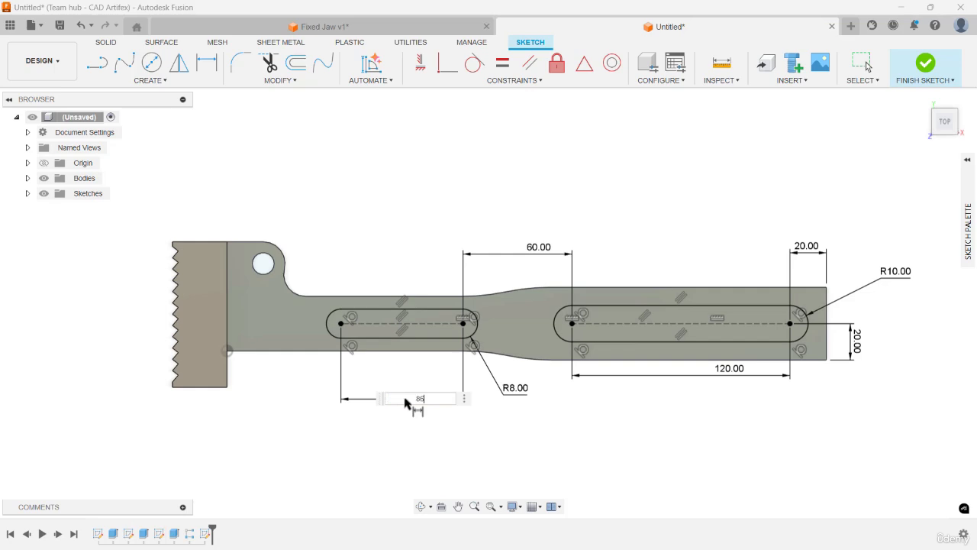
pyautogui.press('Return')
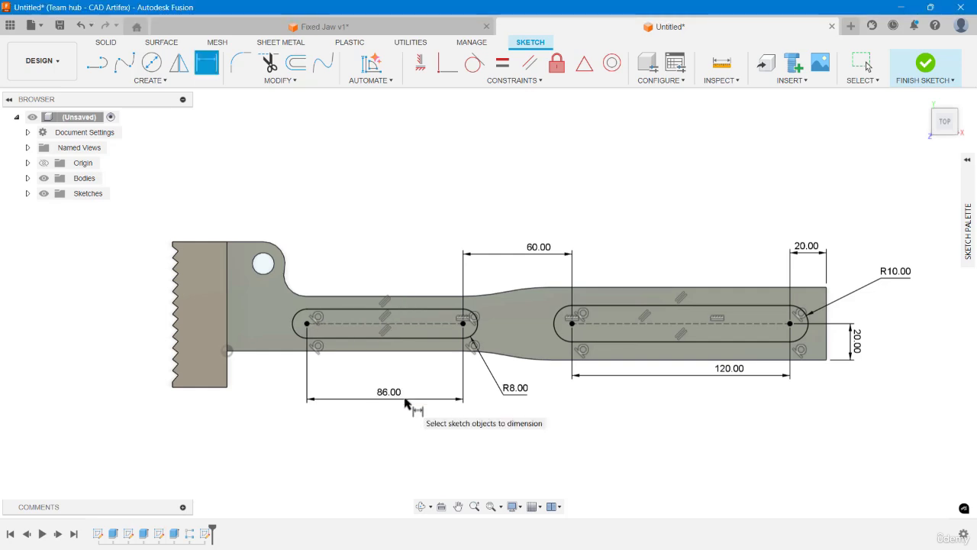
pyautogui.scroll(-2, 412, 390)
pyautogui.moveTo(412, 387); pyautogui.dragTo(423, 371, button='middle')
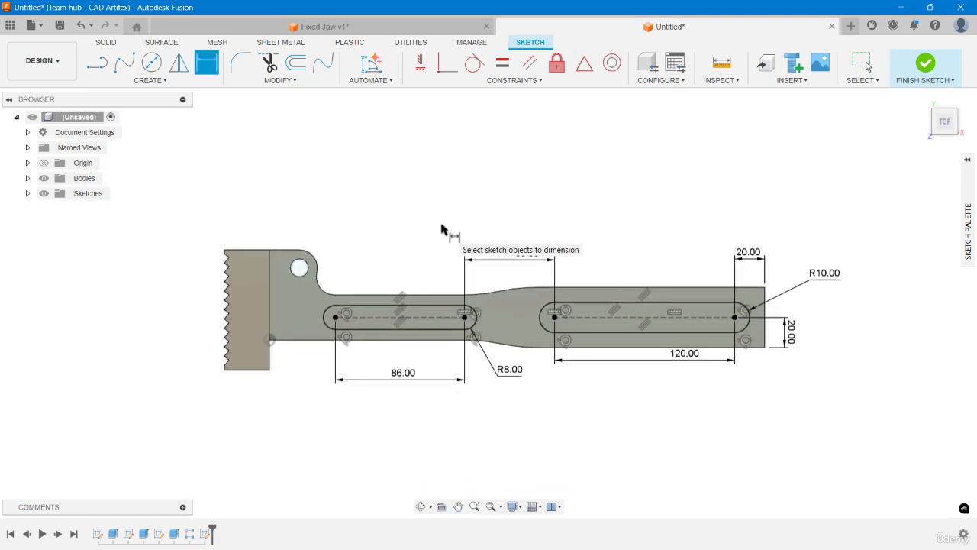
pyautogui.press('Escape')
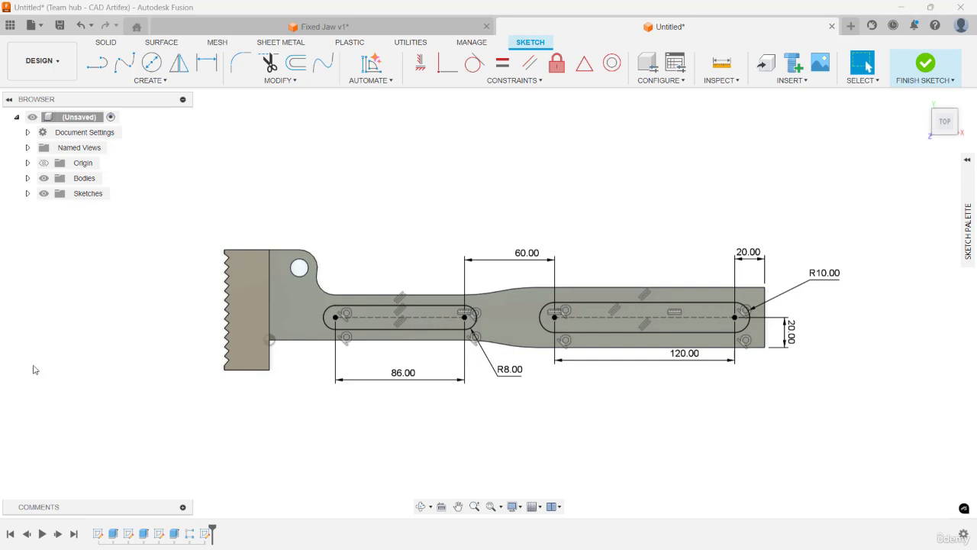
# - Extrude both slot profiles as a cut 1 mm deep into the handle's top face
pyautogui.click(107, 43)
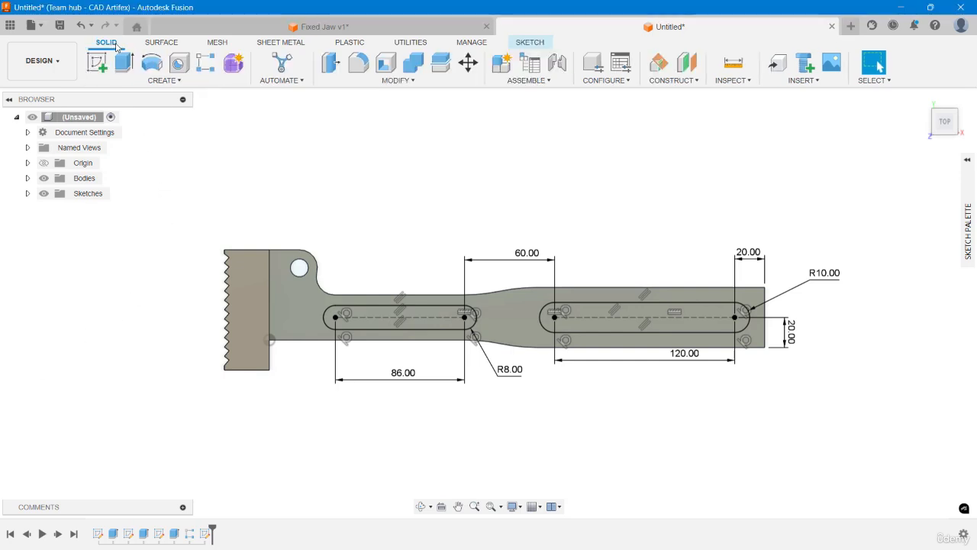
pyautogui.click(126, 63)
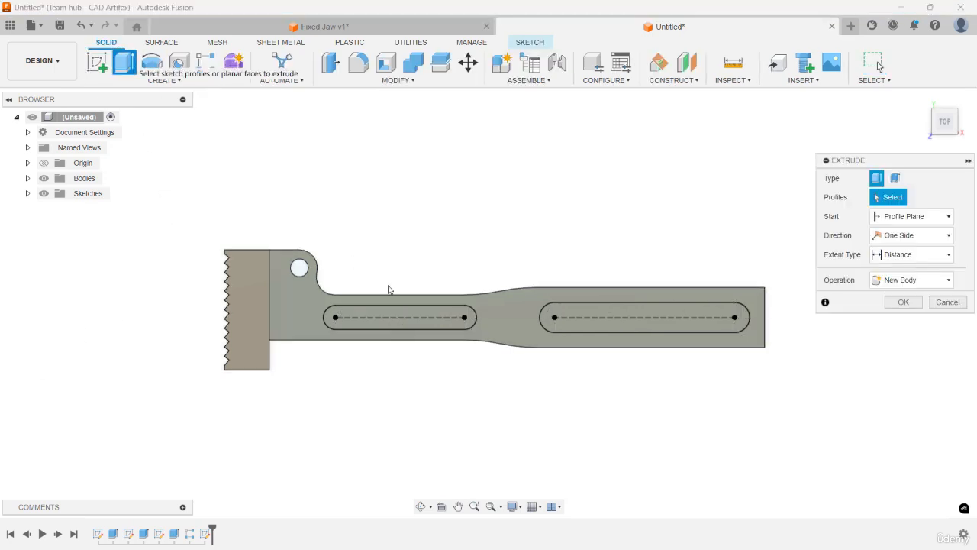
pyautogui.click(431, 322)
pyautogui.click(596, 303)
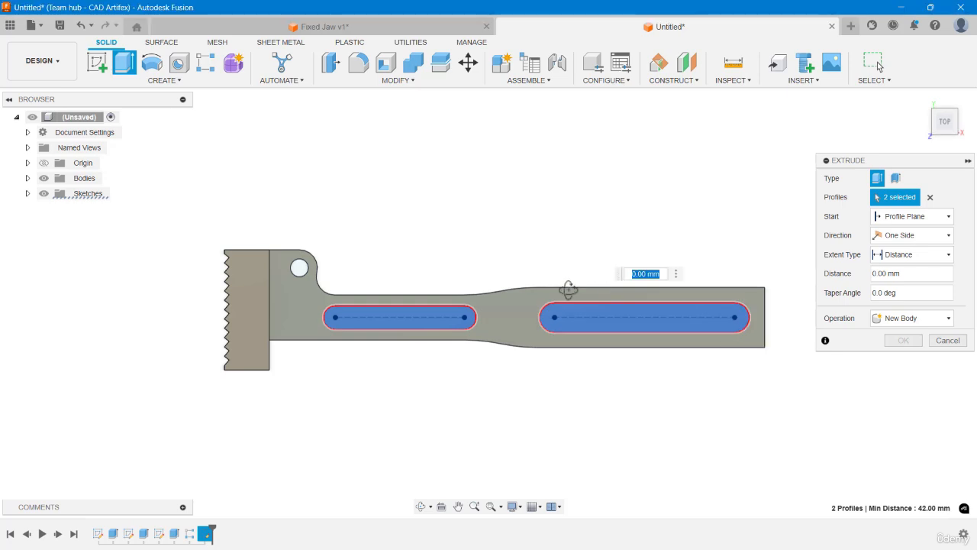
pyautogui.keyDown('shift'); pyautogui.moveTo(567, 284); pyautogui.dragTo(510, 320, button='middle'); pyautogui.keyUp('shift')
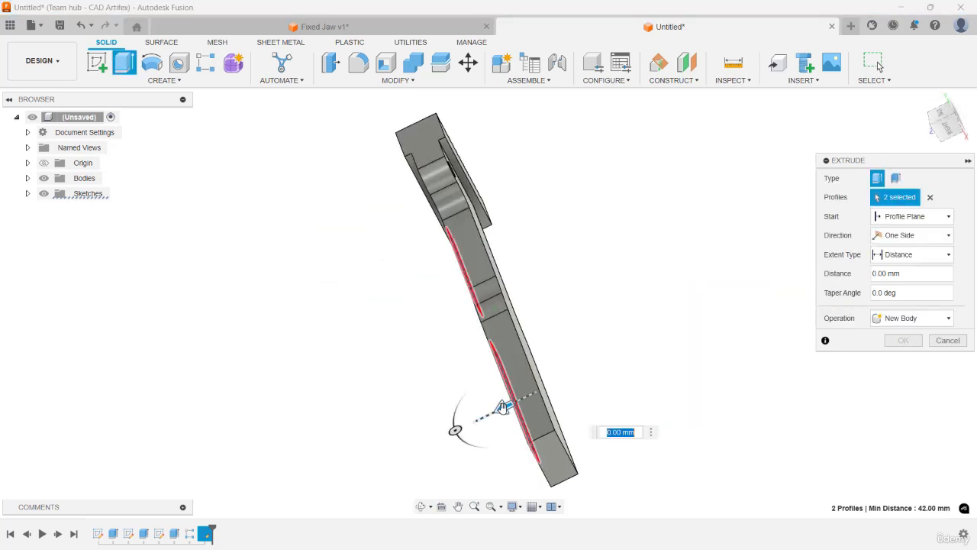
pyautogui.moveTo(504, 408); pyautogui.dragTo(540, 388)
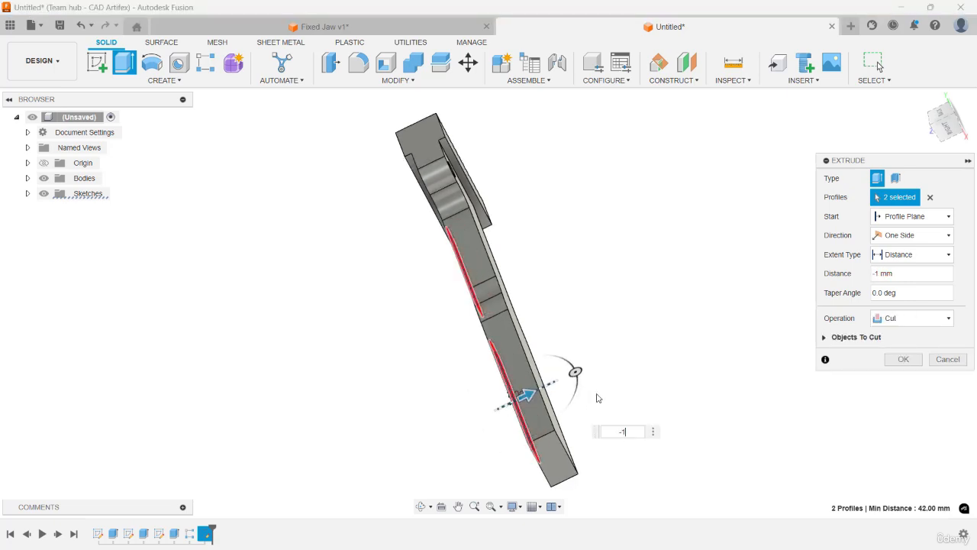
pyautogui.click(904, 360)
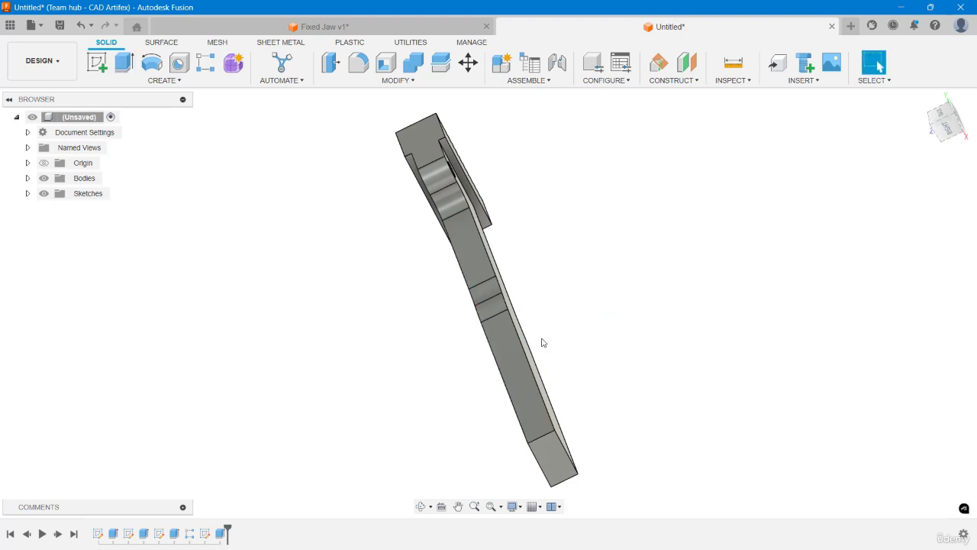
# - Mirror the slot cut feature about the horizontal origin plane onto the handle's underside
pyautogui.keyDown('shift'); pyautogui.moveTo(541, 342); pyautogui.dragTo(705, 270, button='middle'); pyautogui.keyUp('shift')
pyautogui.scroll(2, 608, 321)
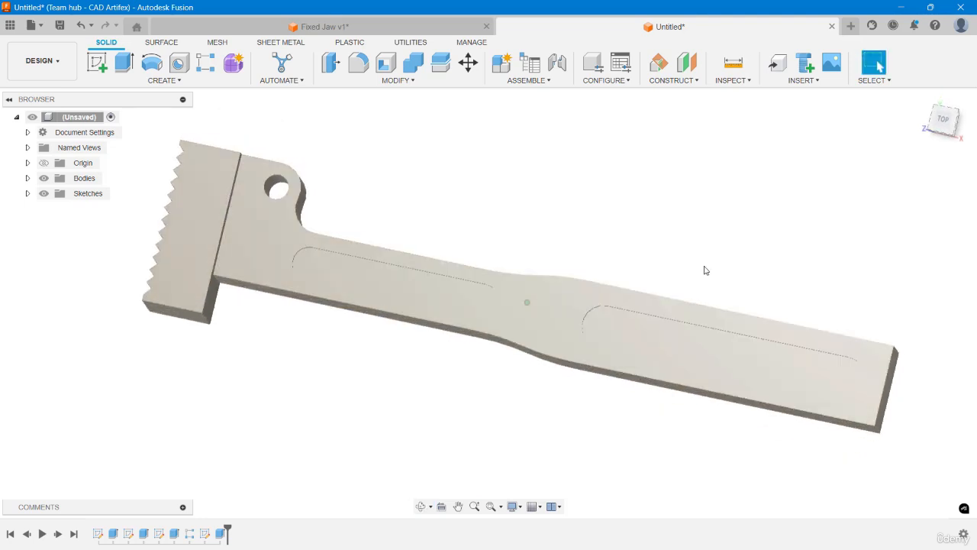
pyautogui.click(922, 100)
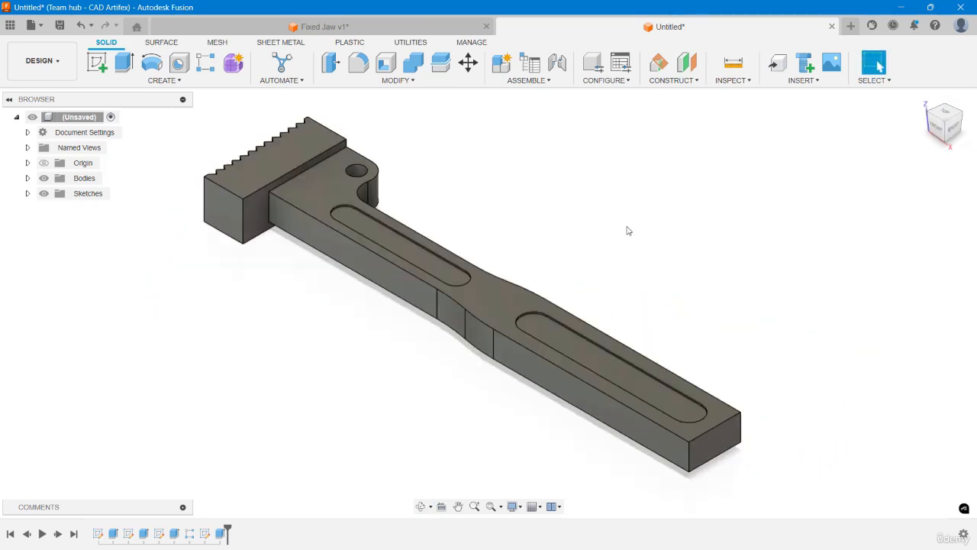
pyautogui.click(209, 84)
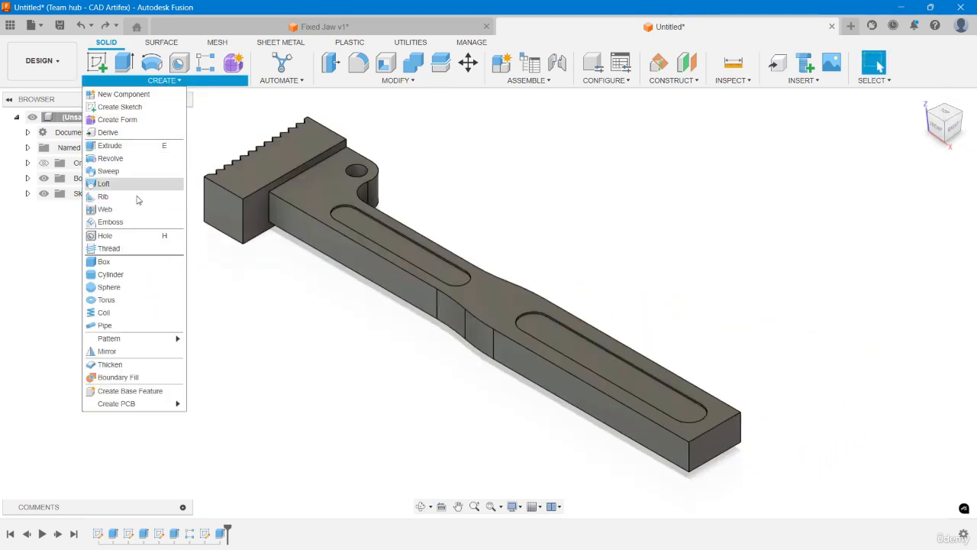
pyautogui.click(126, 352)
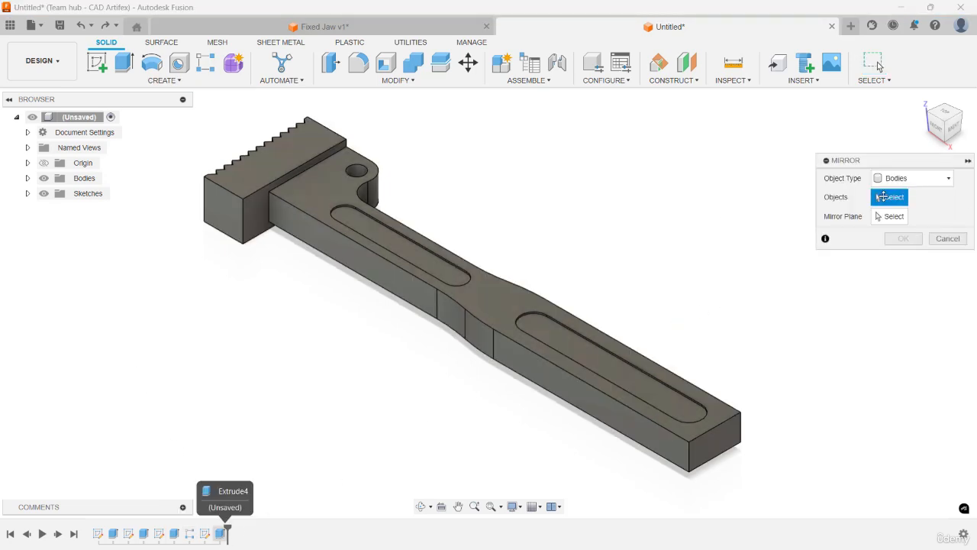
pyautogui.click(909, 178)
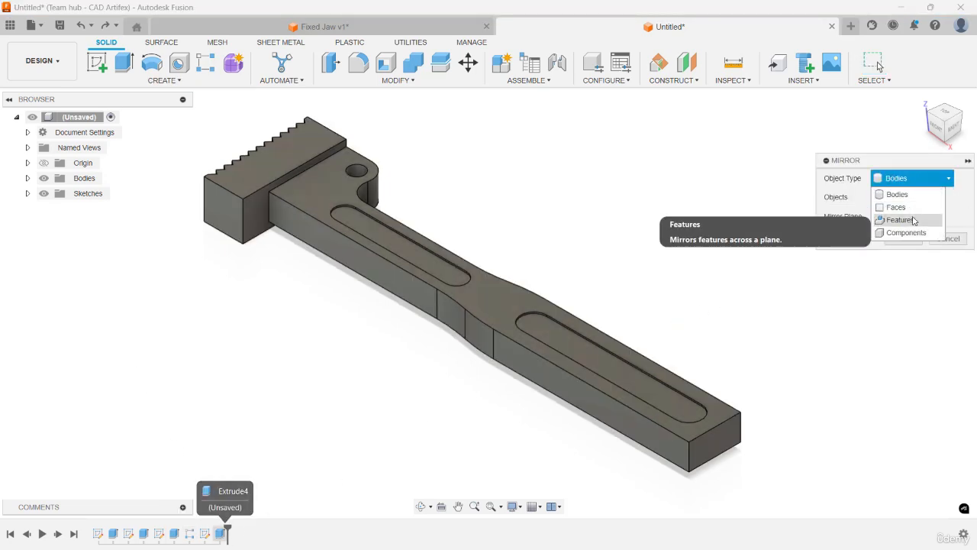
pyautogui.click(914, 220)
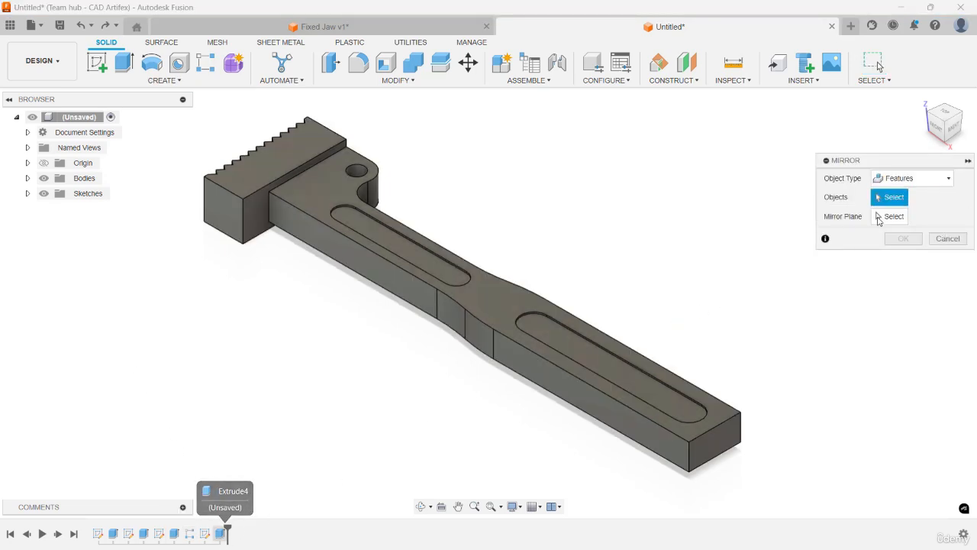
pyautogui.click(219, 532)
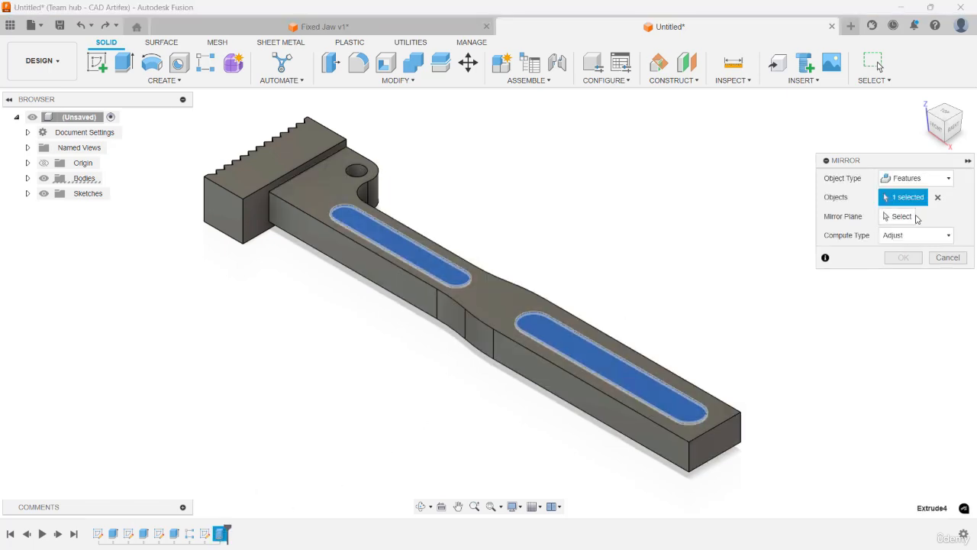
pyautogui.click(895, 217)
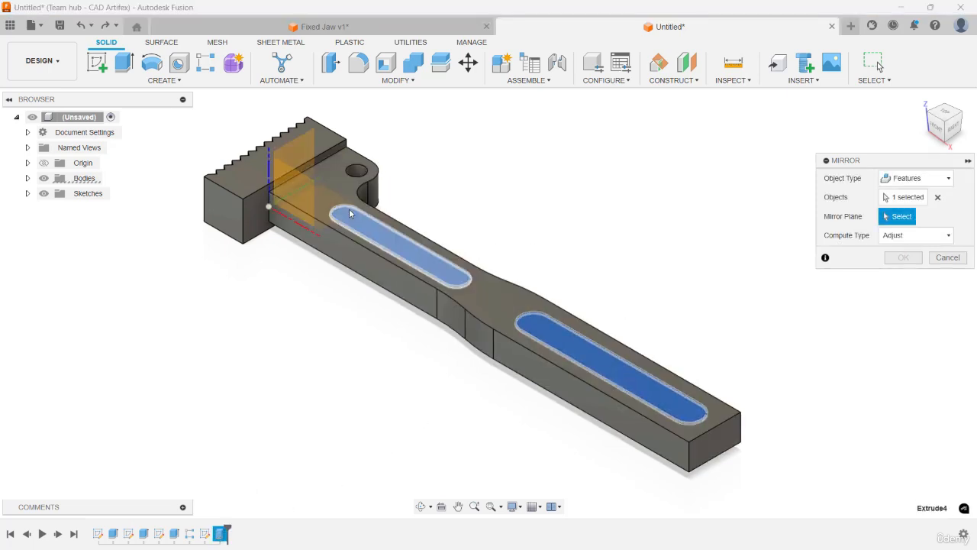
pyautogui.moveTo(330, 229)
pyautogui.keyDown('shift'); pyautogui.mouseDown(button='middle')
pyautogui.moveTo(321, 252)
pyautogui.moveTo(326, 244)
pyautogui.mouseUp(button='middle'); pyautogui.keyUp('shift')
pyautogui.moveTo(409, 177); pyautogui.dragTo(415, 214, button='middle')
pyautogui.scroll(2, 410, 214)
pyautogui.scroll(-3, 411, 214)
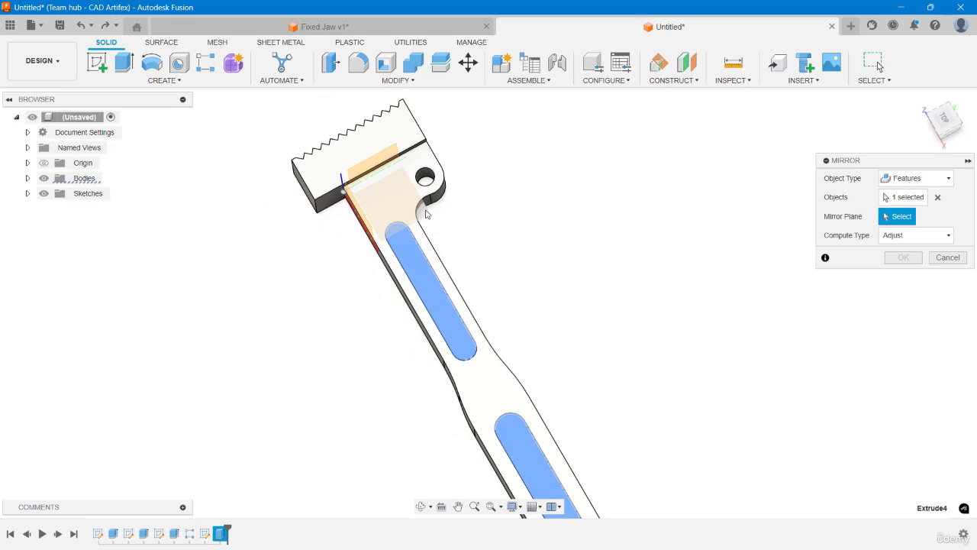
pyautogui.click(426, 215)
pyautogui.scroll(-1, 440, 297)
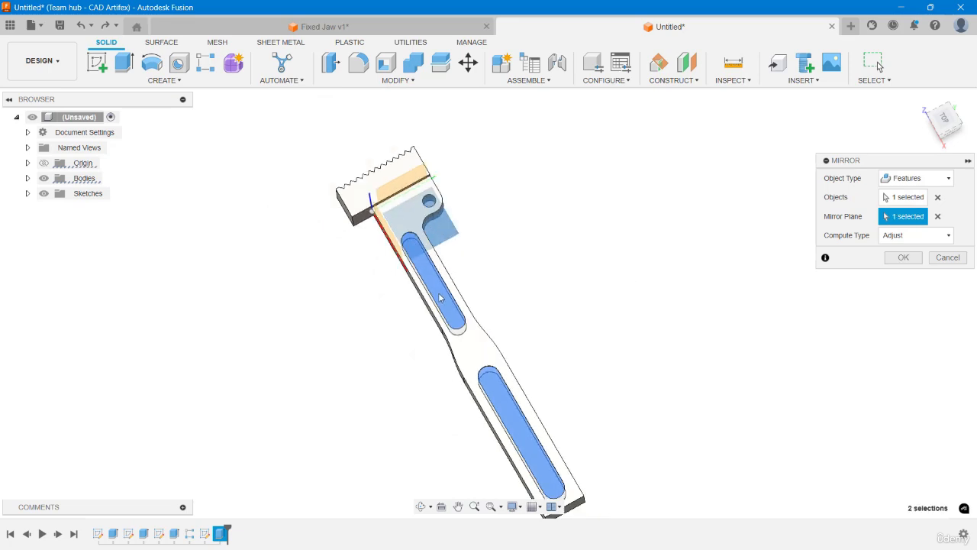
pyautogui.keyDown('shift'); pyautogui.moveTo(440, 298); pyautogui.dragTo(480, 237, button='middle'); pyautogui.keyUp('shift')
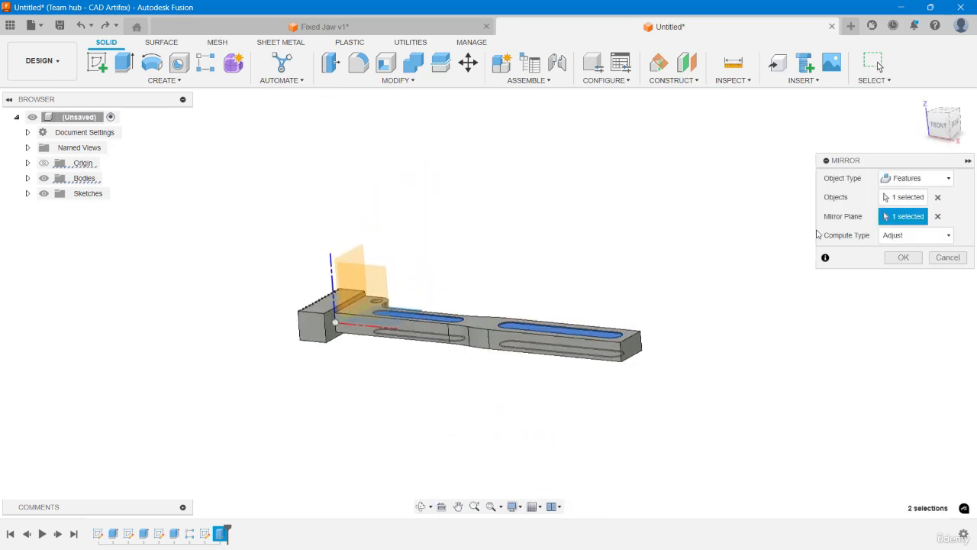
pyautogui.click(904, 257)
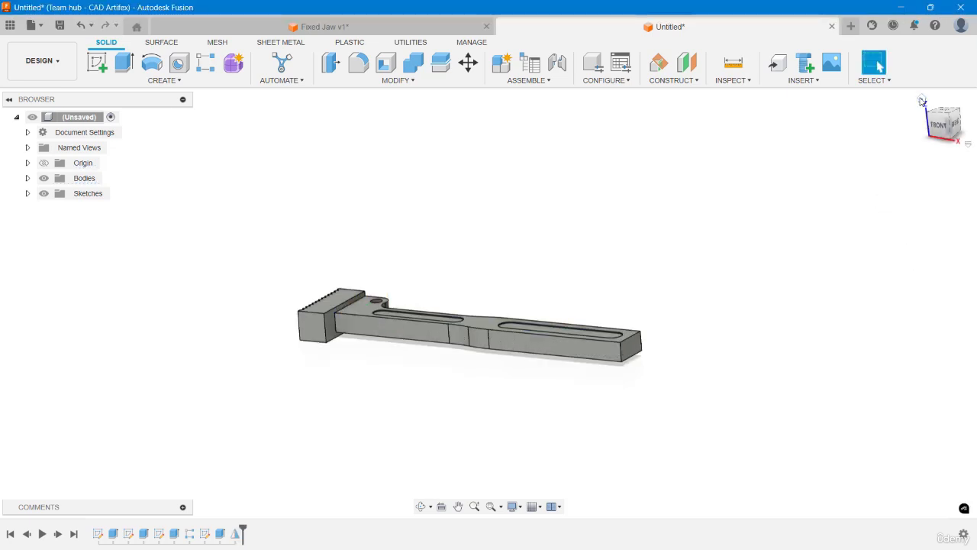
# - Add a 2 mm constant-radius fillet to the edge loops of all four slots on the handle's top and bottom faces
pyautogui.click(921, 100)
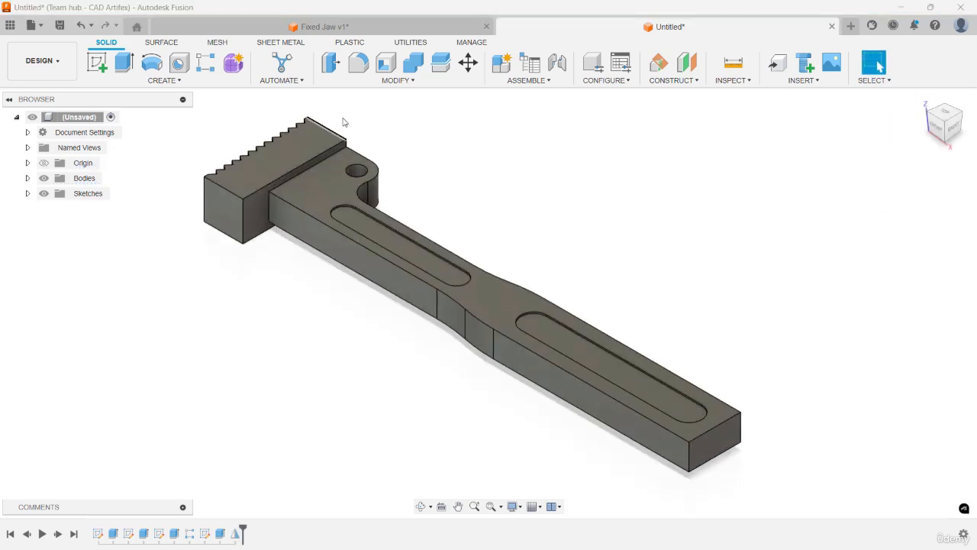
pyautogui.click(358, 63)
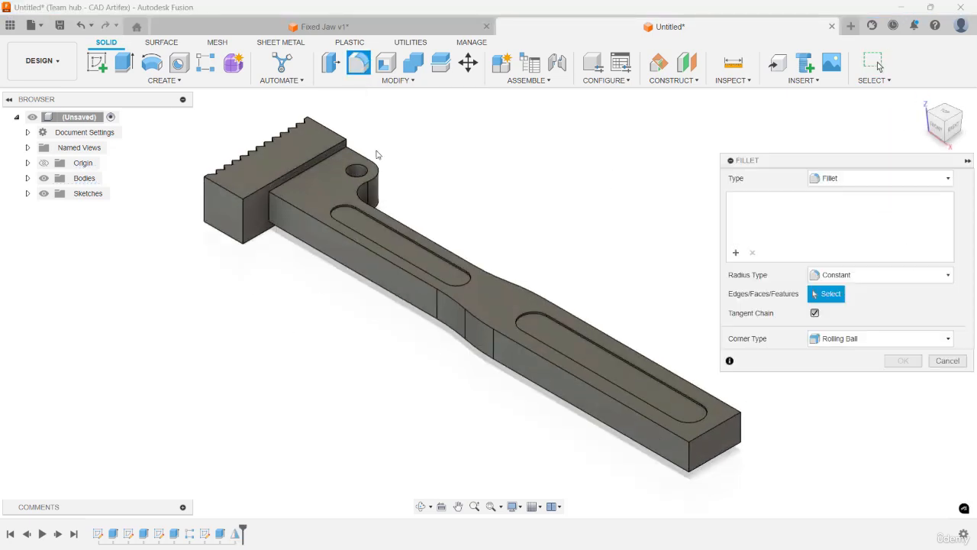
pyautogui.click(362, 216)
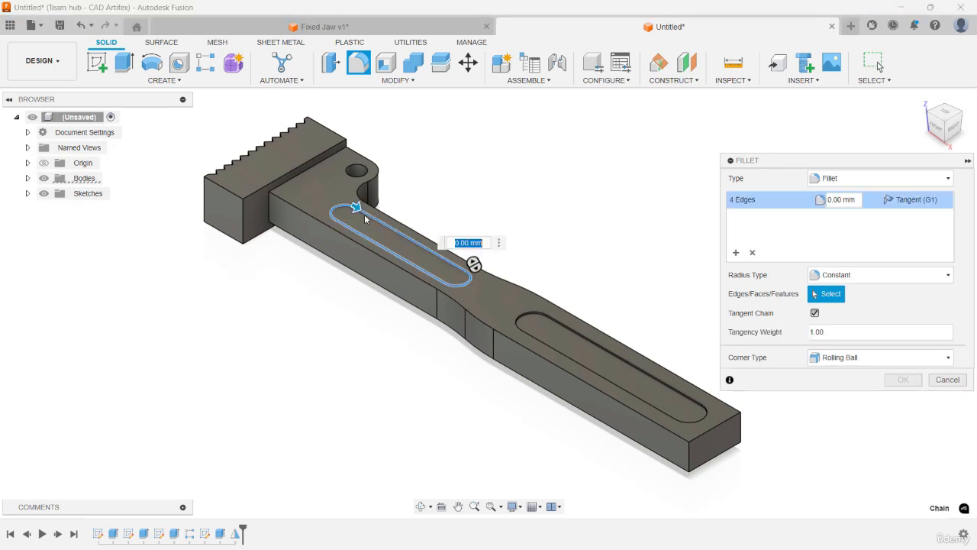
pyautogui.click(567, 328)
pyautogui.keyDown('shift'); pyautogui.moveTo(458, 307); pyautogui.dragTo(524, 199, button='middle'); pyautogui.keyUp('shift')
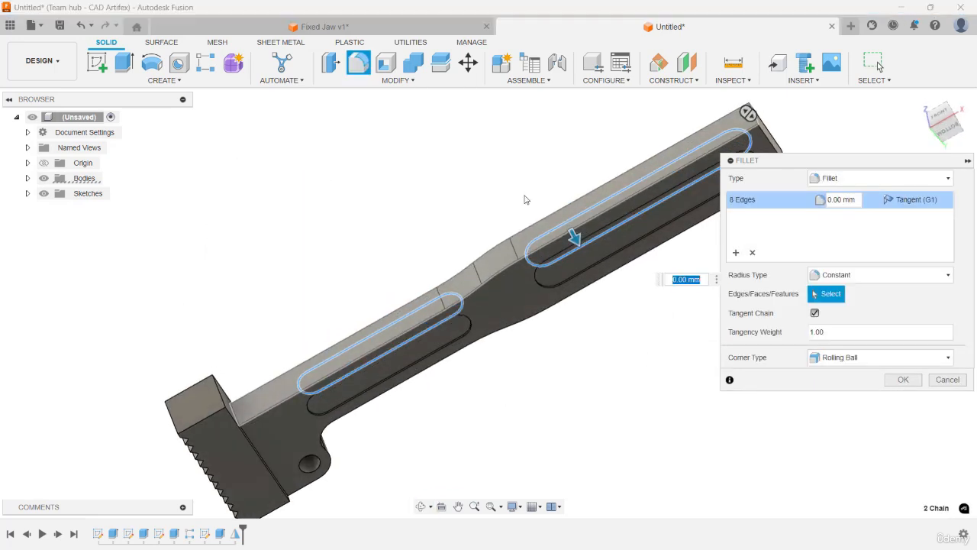
pyautogui.click(947, 130)
pyautogui.keyDown('shift'); pyautogui.moveTo(426, 315); pyautogui.dragTo(451, 292, button='middle'); pyautogui.keyUp('shift')
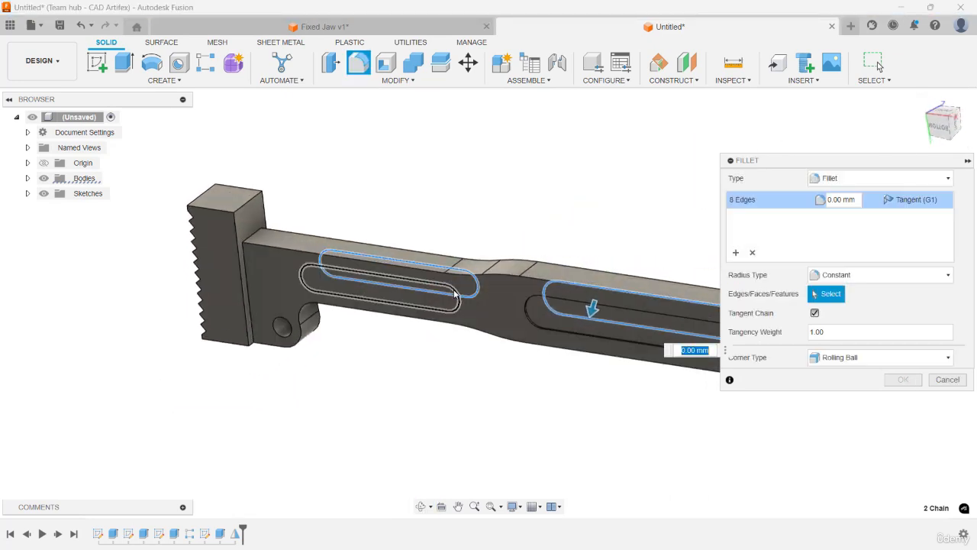
pyautogui.click(454, 292)
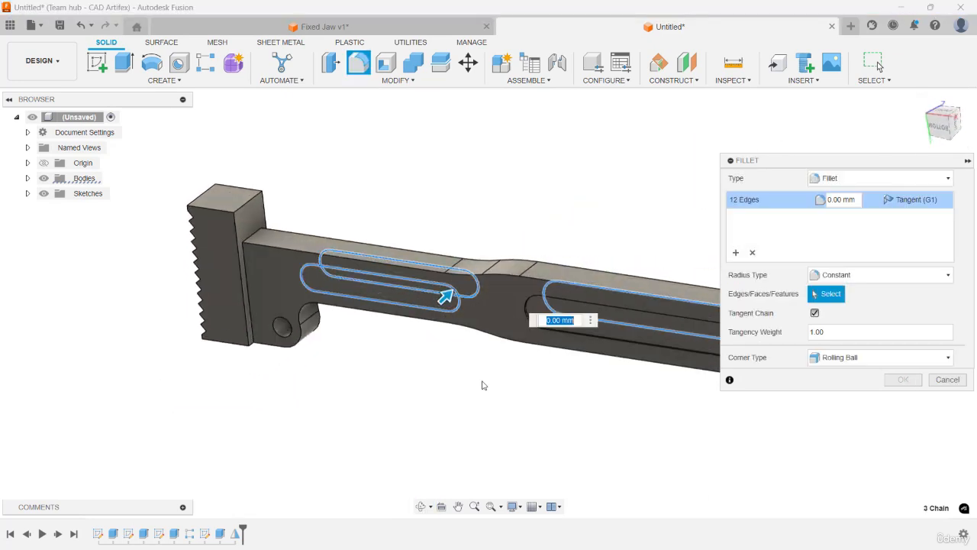
pyautogui.click(643, 343)
pyautogui.keyDown('shift'); pyautogui.moveTo(609, 381); pyautogui.dragTo(545, 392, button='middle'); pyautogui.keyUp('shift')
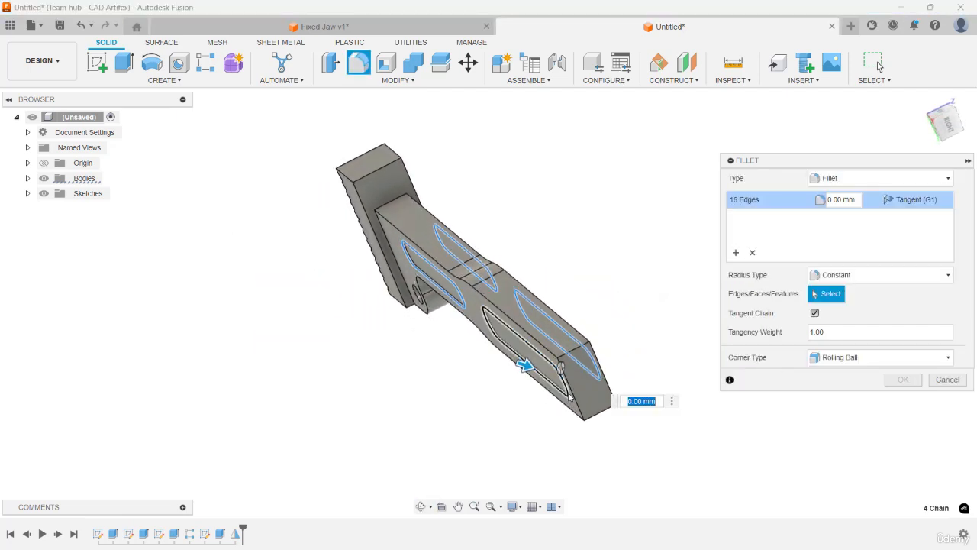
pyautogui.write('2')
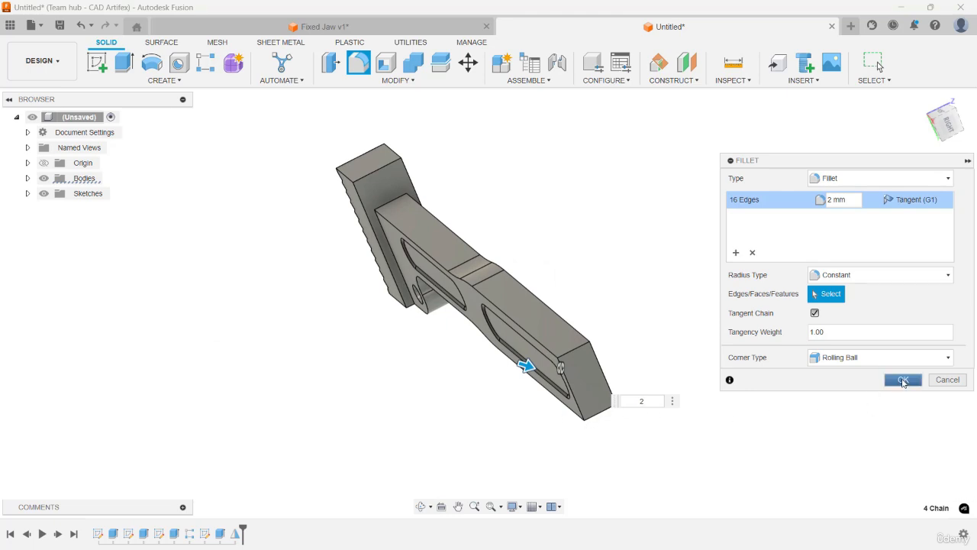
# - Add a 5 mm fillet set for the two vertical corner edges at the handle's free end and the head's rear outer corner edge
pyautogui.click(736, 253)
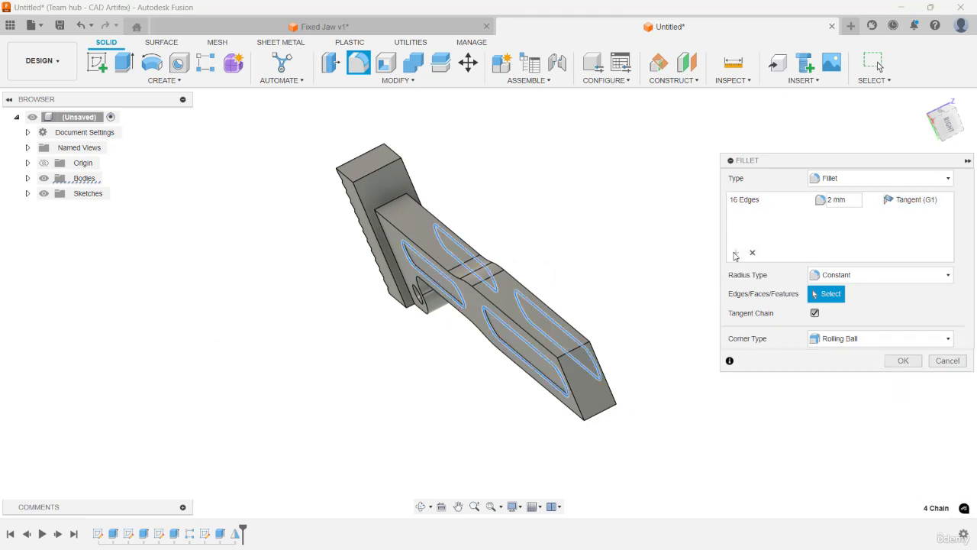
pyautogui.keyDown('shift'); pyautogui.moveTo(462, 248); pyautogui.dragTo(469, 261, button='middle'); pyautogui.keyUp('shift')
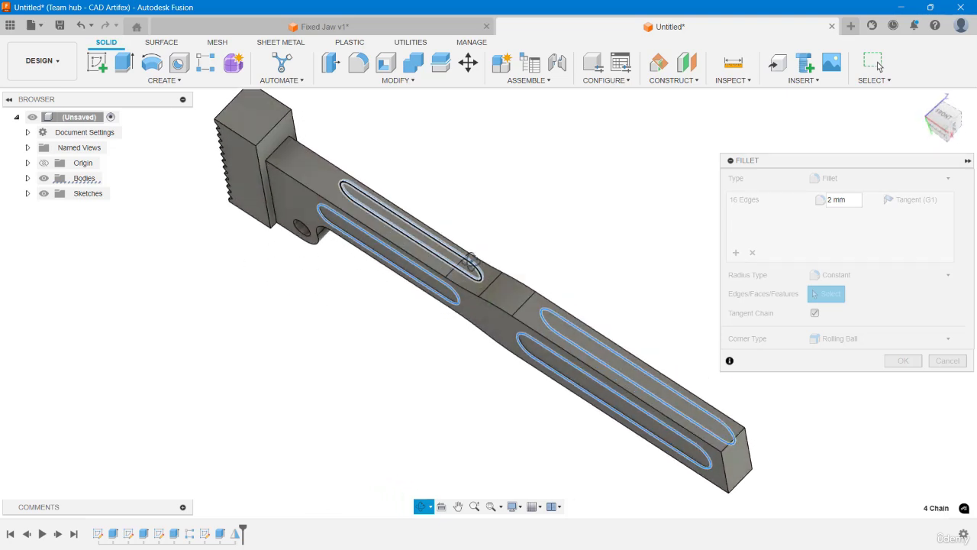
pyautogui.click(728, 449)
pyautogui.keyDown('shift'); pyautogui.moveTo(729, 454); pyautogui.dragTo(658, 429, button='middle'); pyautogui.keyUp('shift')
pyautogui.click(703, 439)
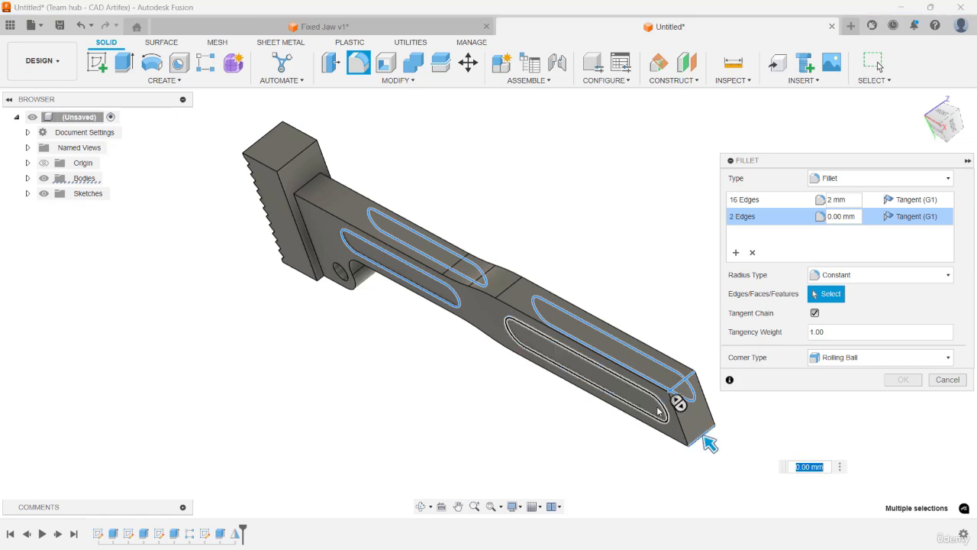
pyautogui.keyDown('shift'); pyautogui.moveTo(310, 182); pyautogui.dragTo(255, 238, button='middle'); pyautogui.keyUp('shift')
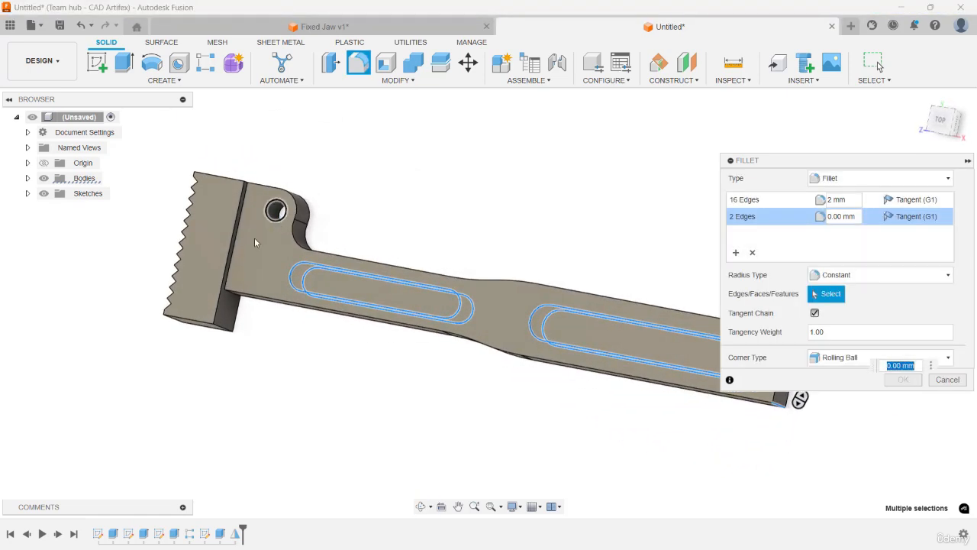
pyautogui.click(224, 331)
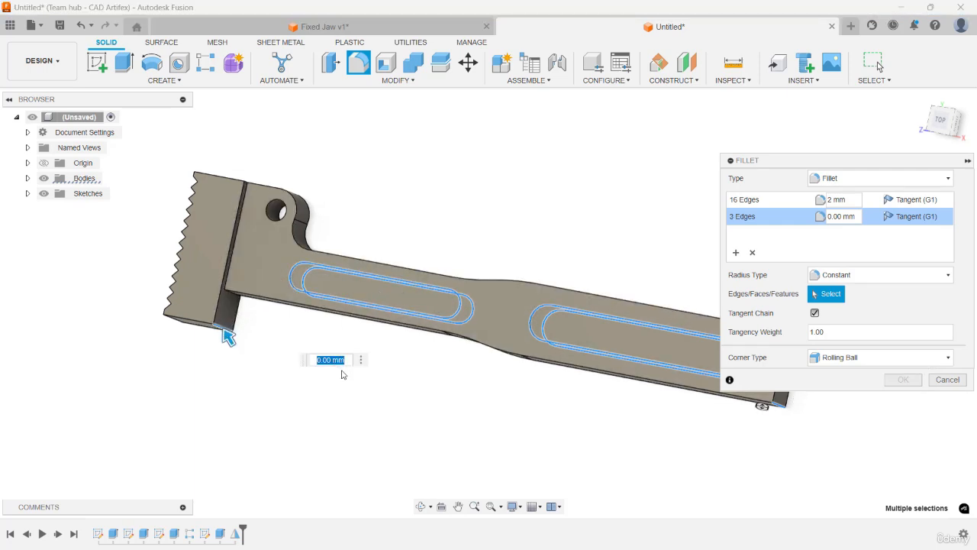
pyautogui.press('Return')
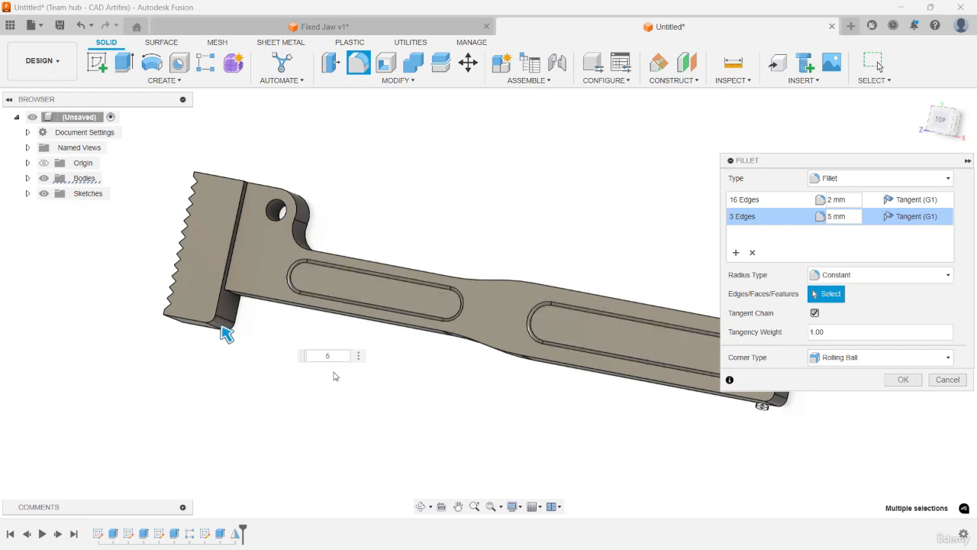
# - Add a 15 mm fillet set on the inner corner edge between head and handle, and apply all the fillets
pyautogui.moveTo(375, 350); pyautogui.dragTo(443, 355, button='middle')
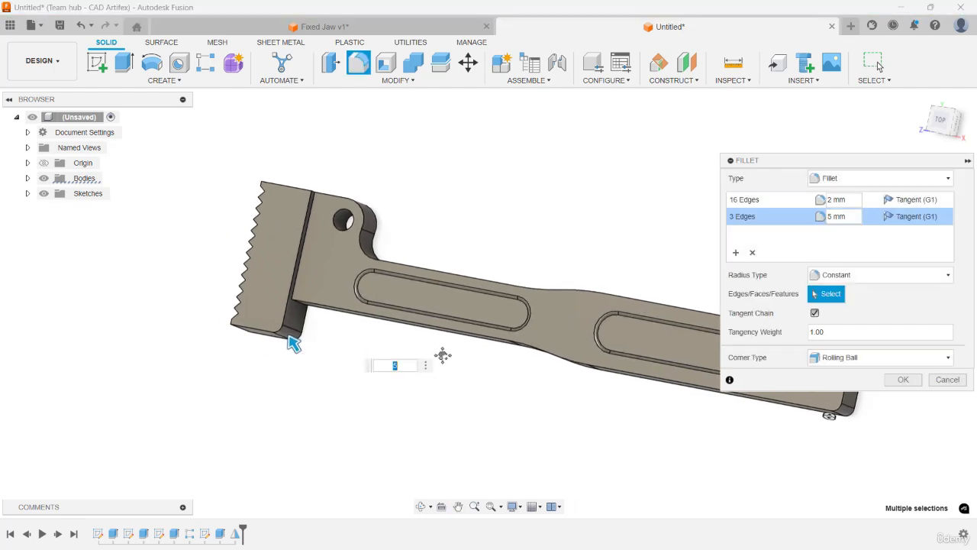
pyautogui.click(736, 252)
pyautogui.keyDown('shift'); pyautogui.moveTo(348, 356); pyautogui.dragTo(302, 346, button='middle'); pyautogui.keyUp('shift')
pyautogui.click(298, 343)
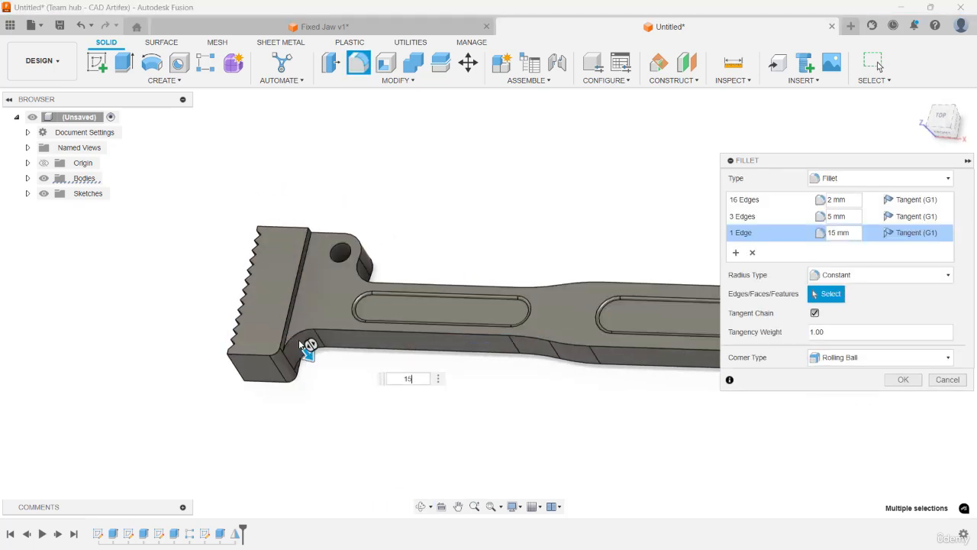
pyautogui.keyDown('shift'); pyautogui.moveTo(400, 214); pyautogui.dragTo(502, 221, button='middle'); pyautogui.keyUp('shift')
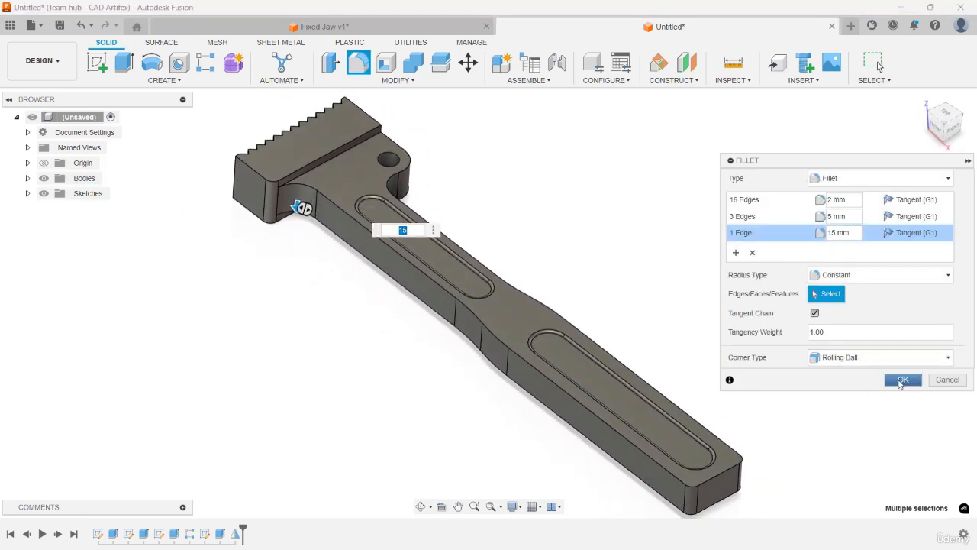
pyautogui.click(903, 381)
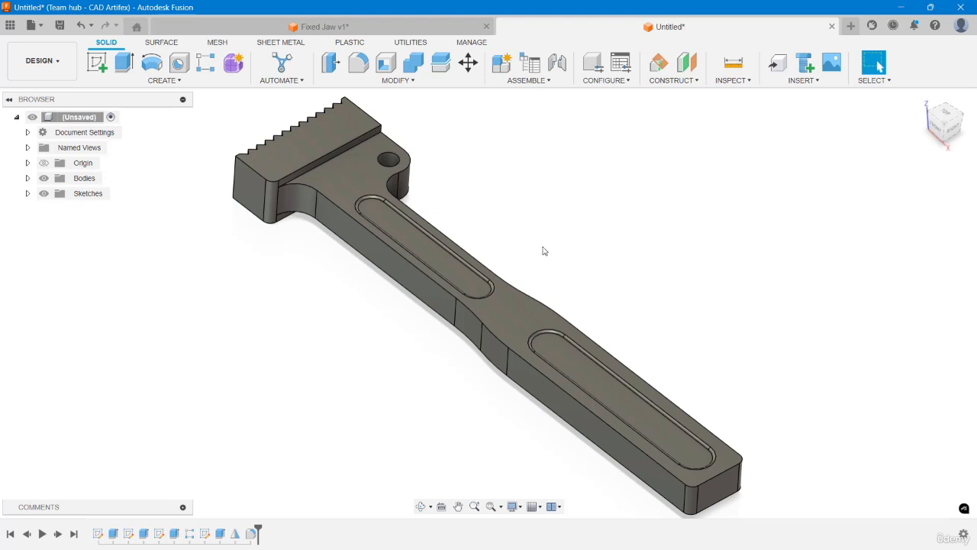
# - Start a constant-radius fillet on the handle's outer top and bottom edge chains and the top edge where handle meets head
pyautogui.keyDown('shift'); pyautogui.moveTo(543, 250); pyautogui.dragTo(529, 275, button='middle'); pyautogui.keyUp('shift')
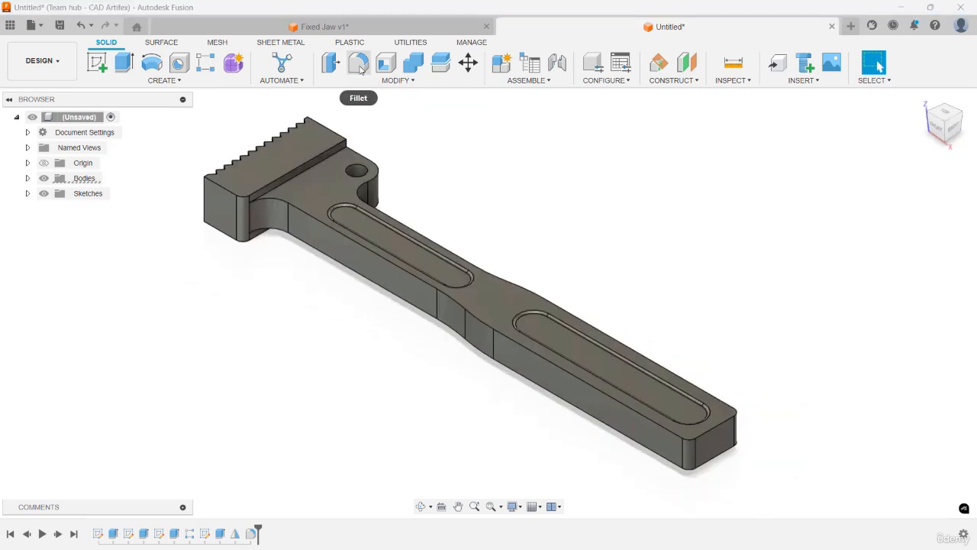
pyautogui.click(359, 64)
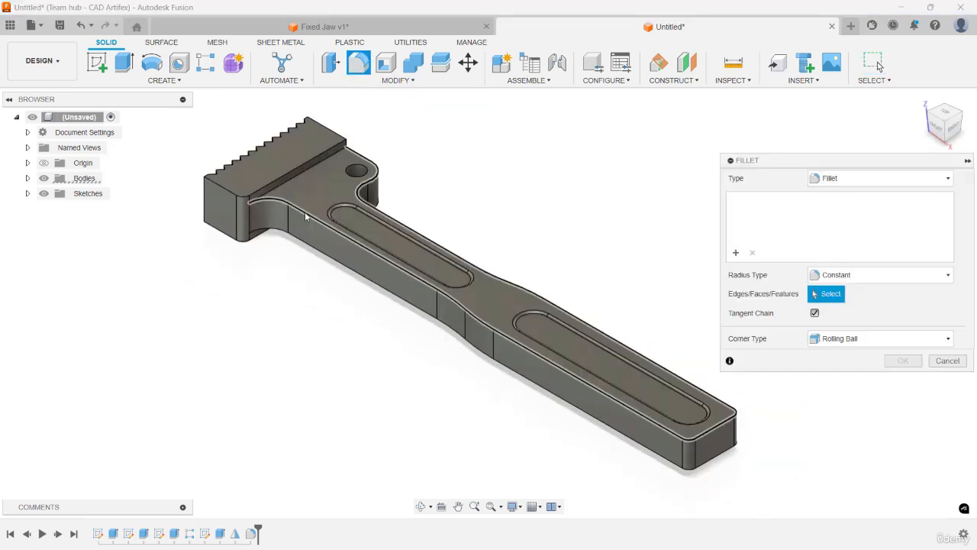
pyautogui.click(305, 212)
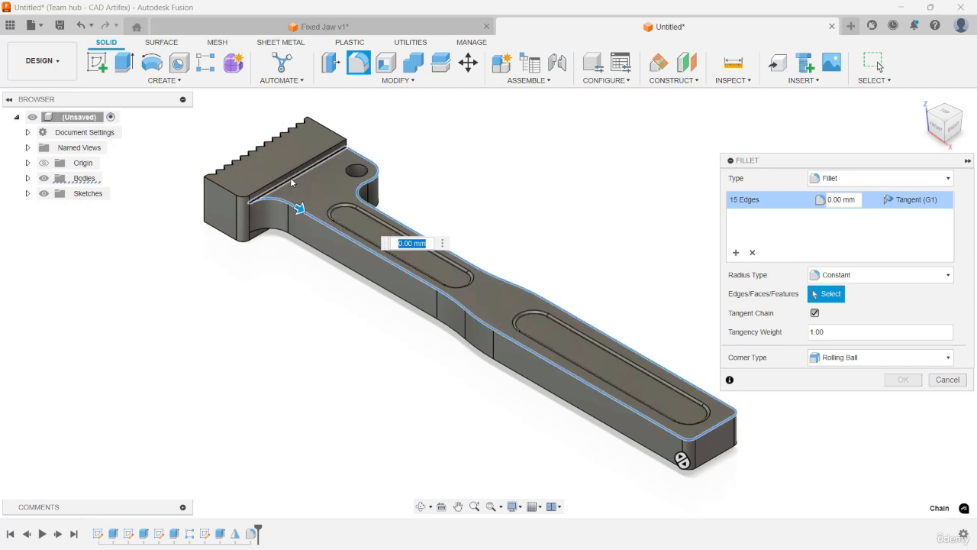
pyautogui.click(290, 179)
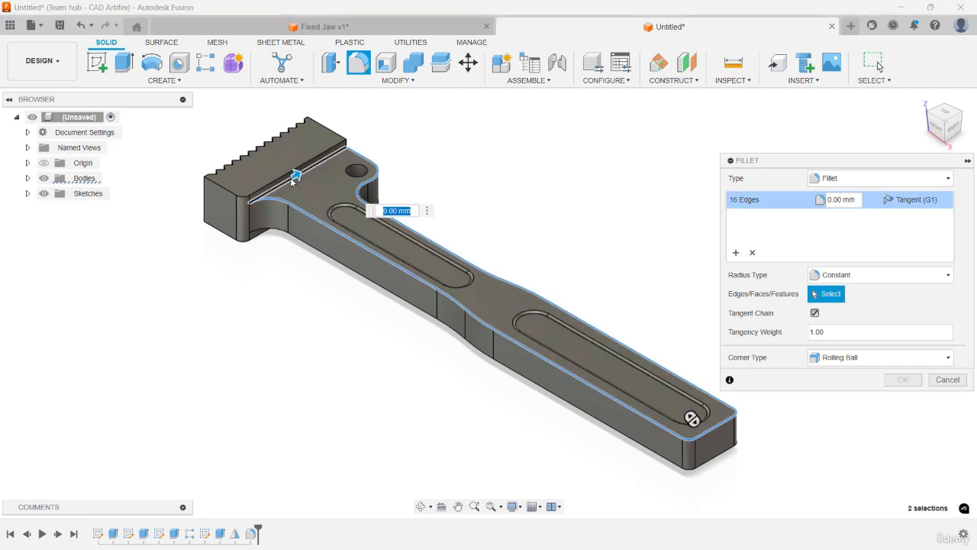
pyautogui.click(294, 239)
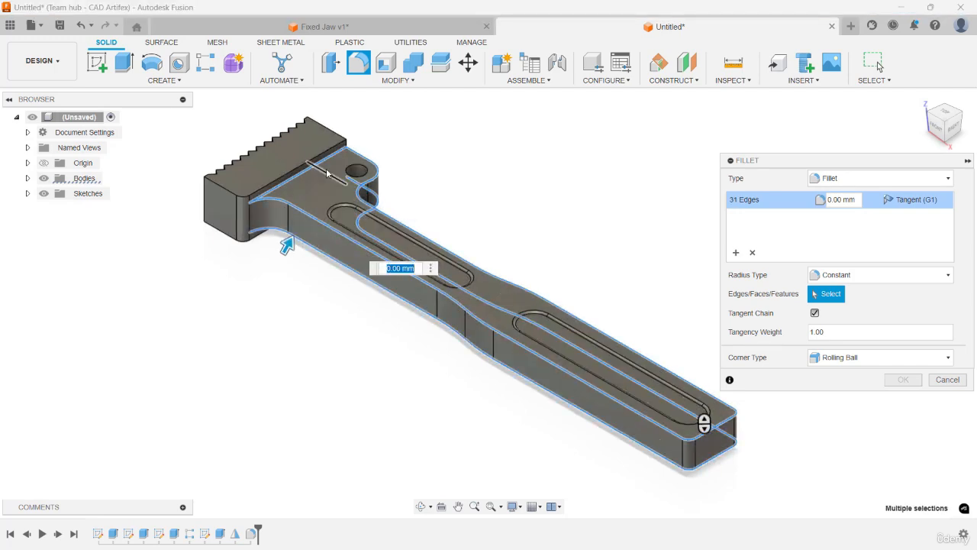
# - Add the head step's two short vertical edges on the hole side and the underside edge between handle and head to the fillet selection
pyautogui.scroll(3, 348, 133)
pyautogui.scroll(2, 353, 136)
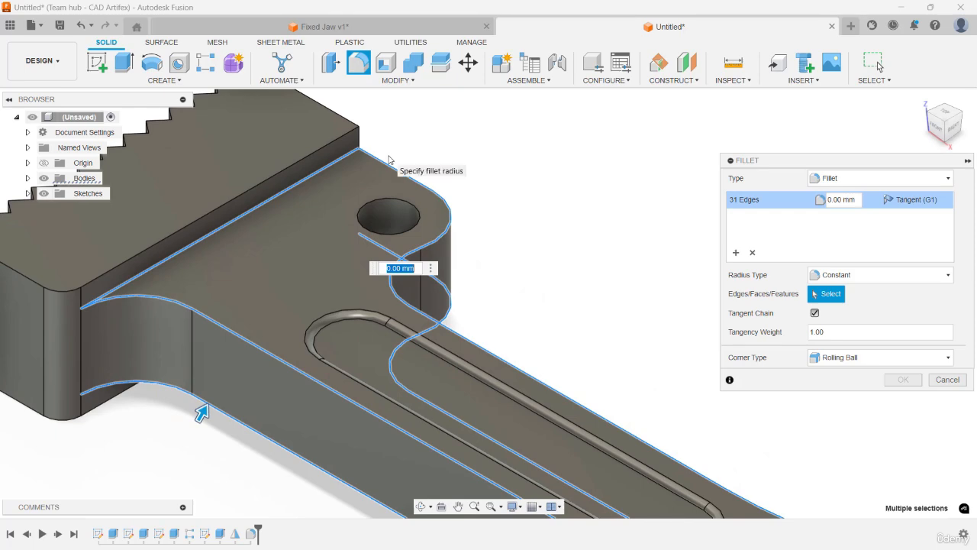
pyautogui.keyDown('shift'); pyautogui.moveTo(374, 166); pyautogui.dragTo(305, 178, button='middle'); pyautogui.keyUp('shift')
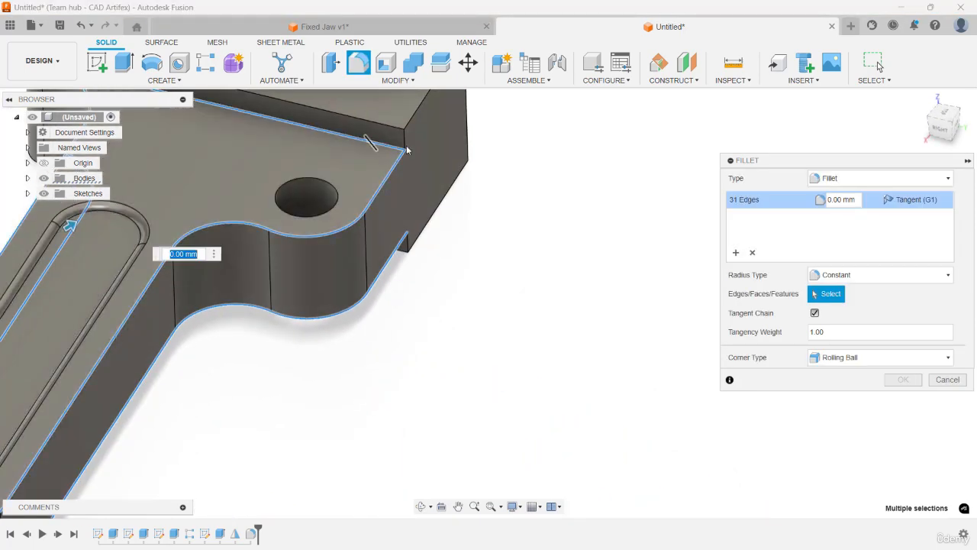
pyautogui.click(406, 145)
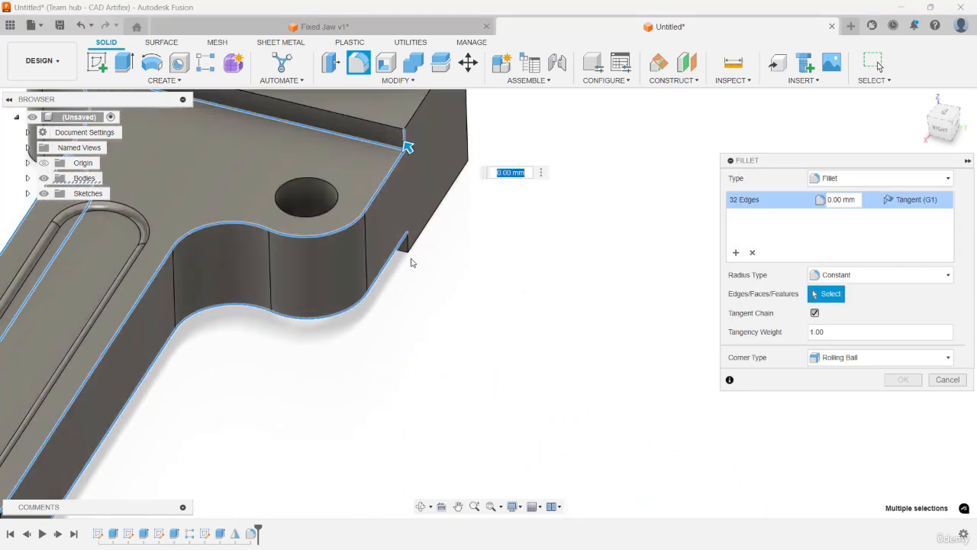
pyautogui.click(408, 254)
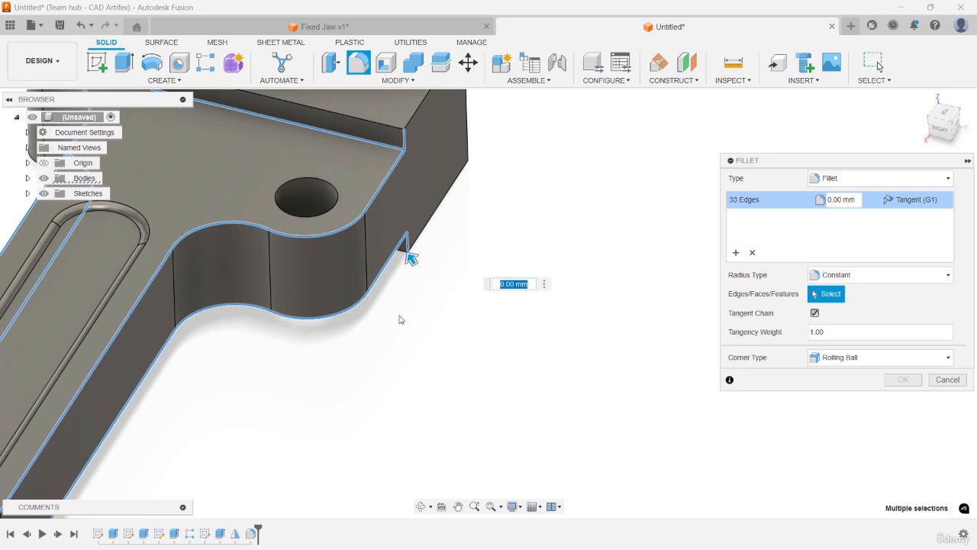
pyautogui.moveTo(398, 319); pyautogui.dragTo(508, 349, button='middle')
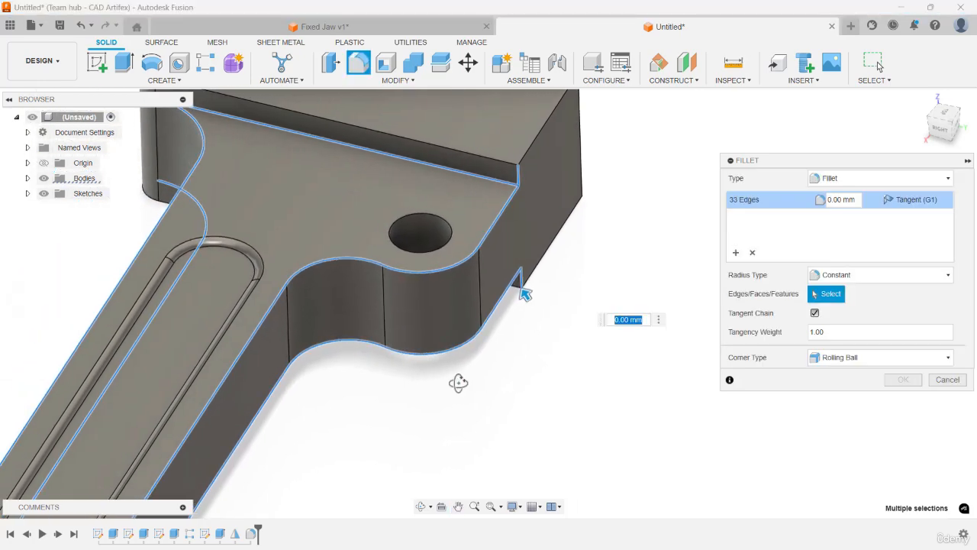
pyautogui.keyDown('shift'); pyautogui.moveTo(458, 382); pyautogui.dragTo(487, 280, button='middle'); pyautogui.keyUp('shift')
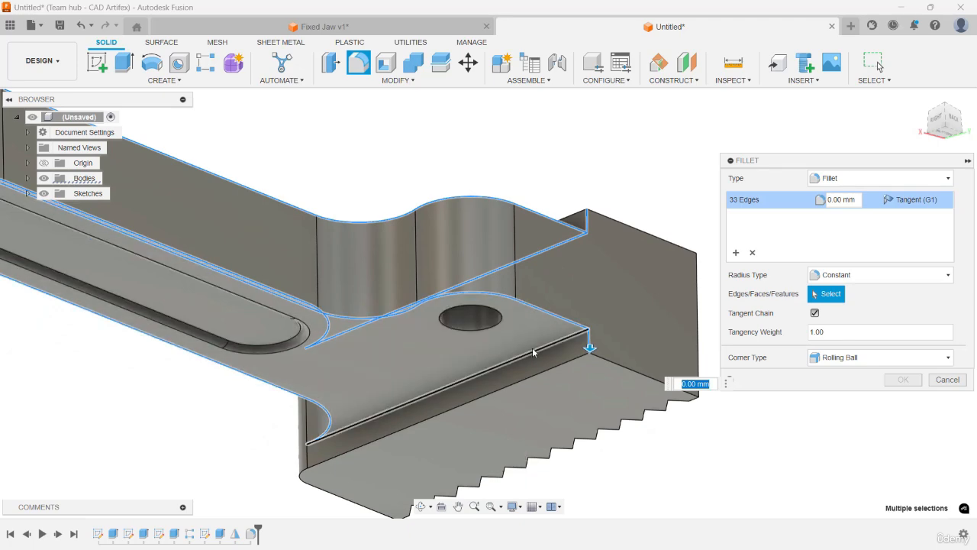
pyautogui.click(532, 348)
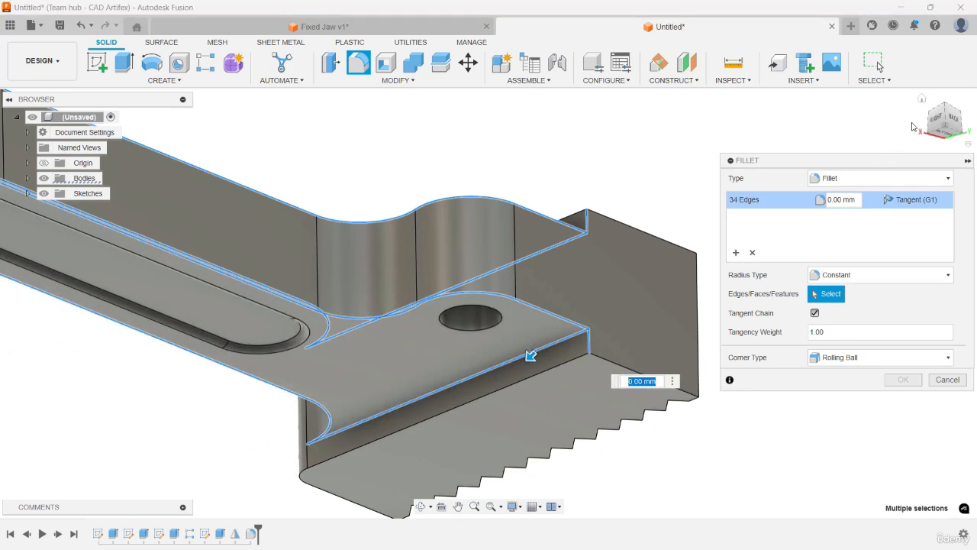
# - Set the radius of the selected edges to 2 mm and apply the fillet
pyautogui.click(923, 100)
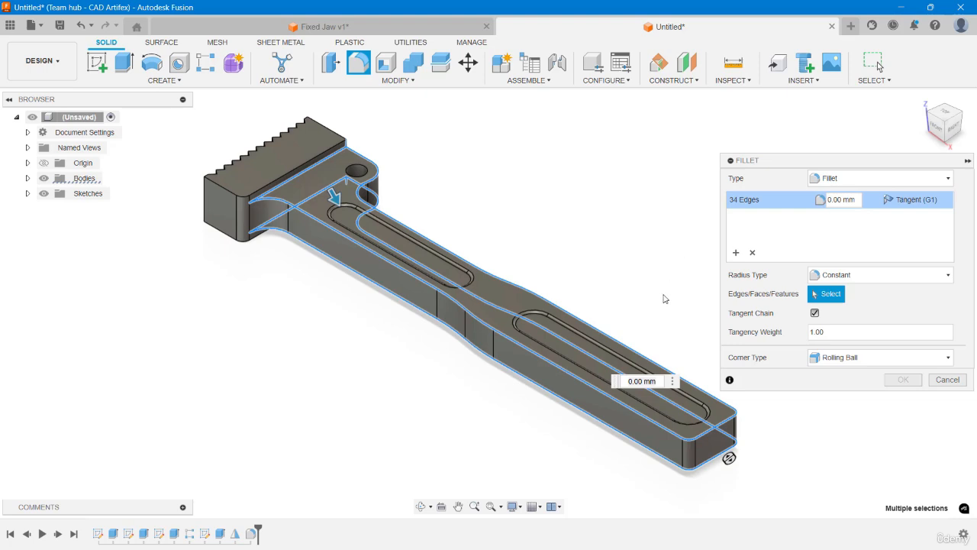
pyautogui.doubleClick(636, 381)
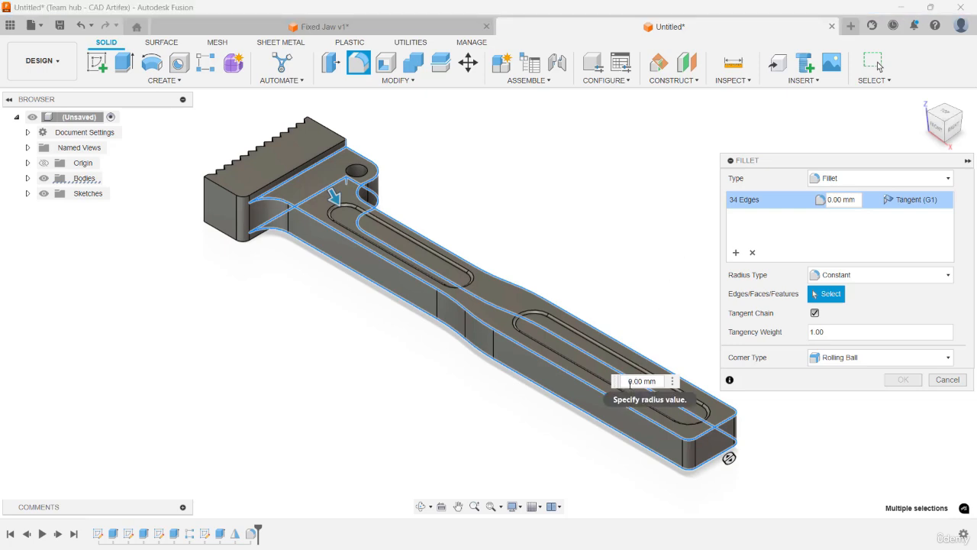
pyautogui.moveTo(631, 381); pyautogui.dragTo(665, 381)
pyautogui.write('2')
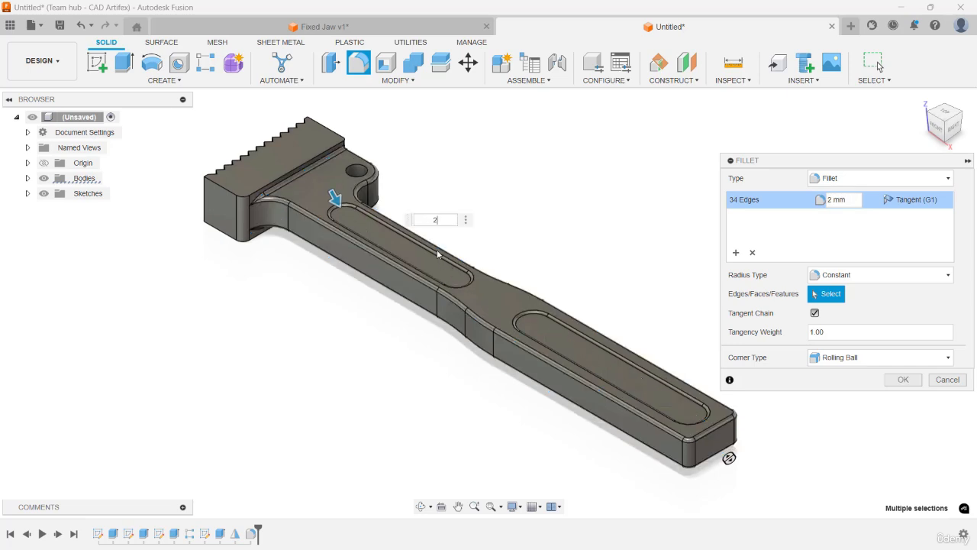
pyautogui.click(901, 380)
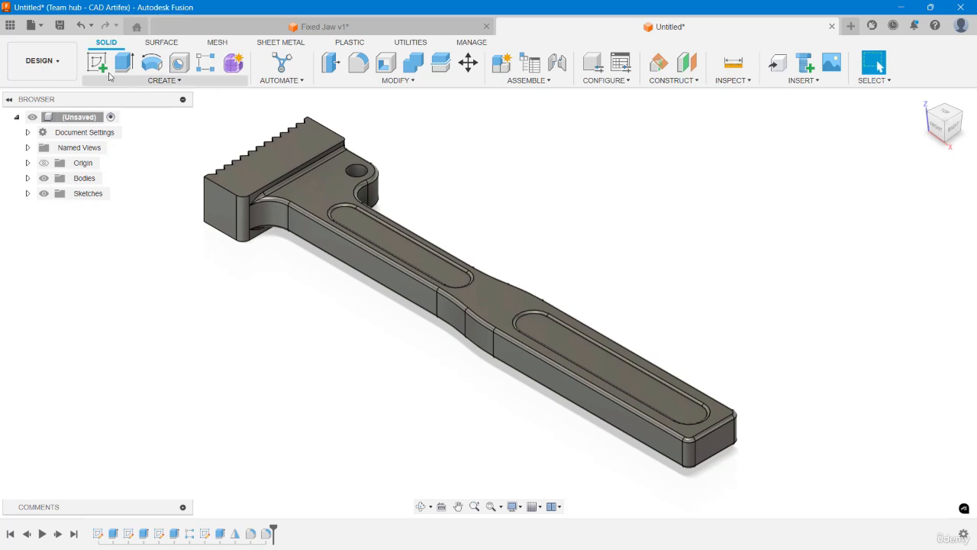
# - Switch to the Render workspace and show the Metal category in the appearance library, with the Paint category collapsed
pyautogui.click(59, 63)
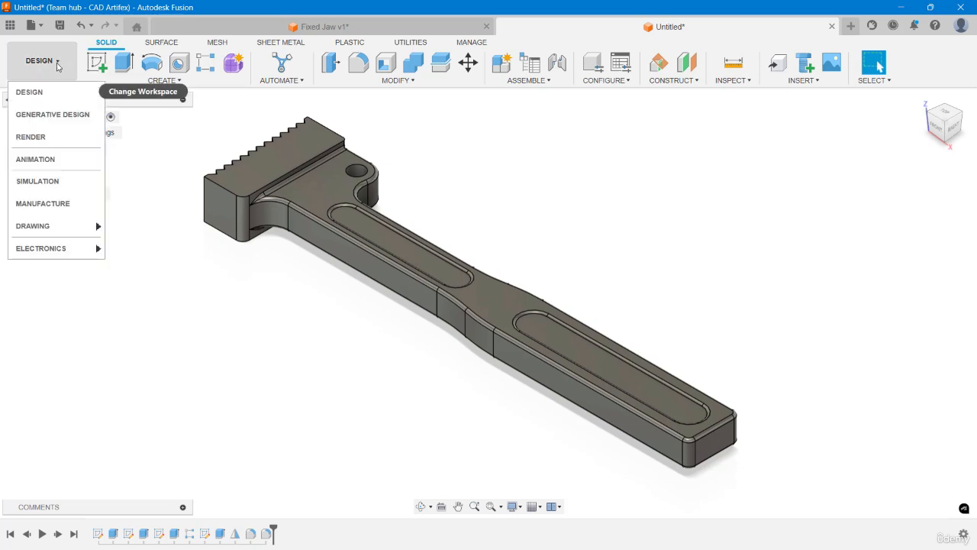
pyautogui.click(59, 136)
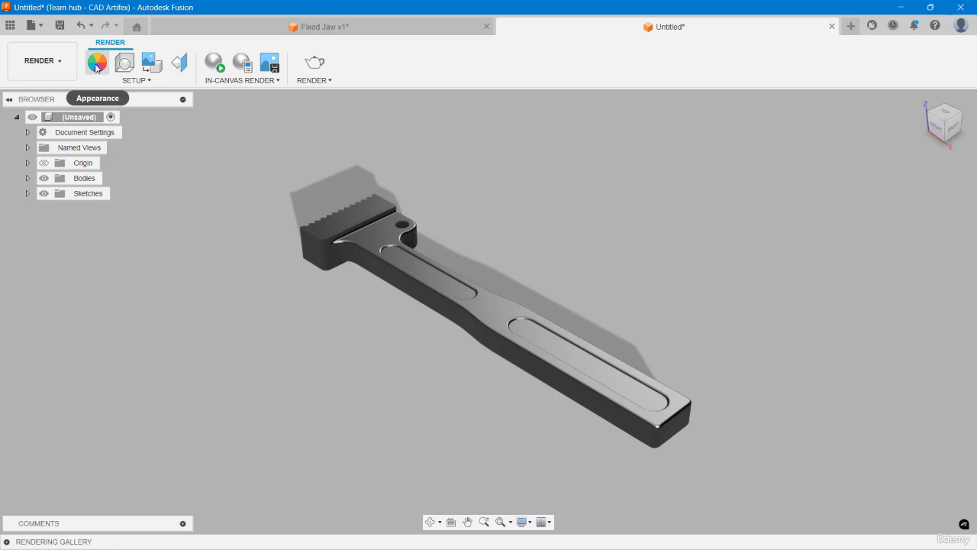
pyautogui.click(96, 64)
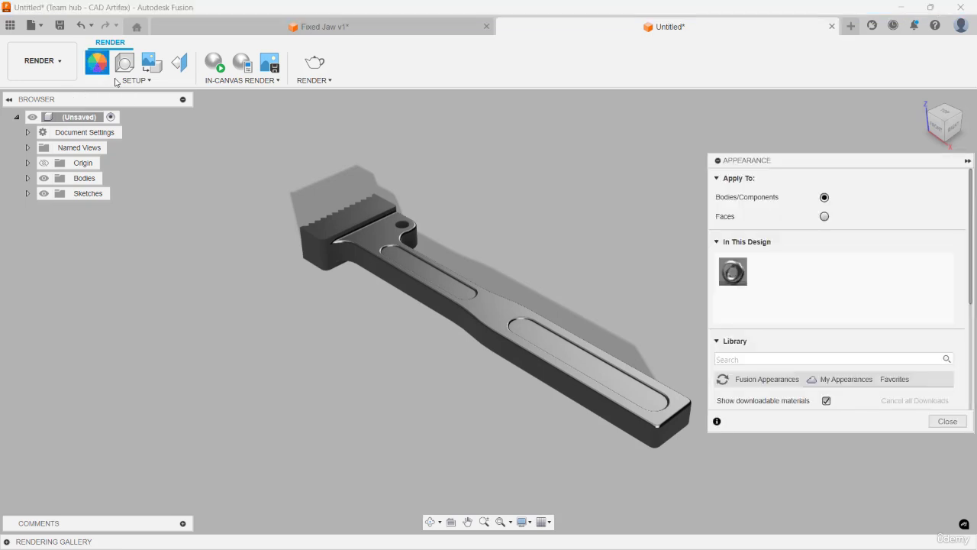
pyautogui.scroll(-1, 875, 386)
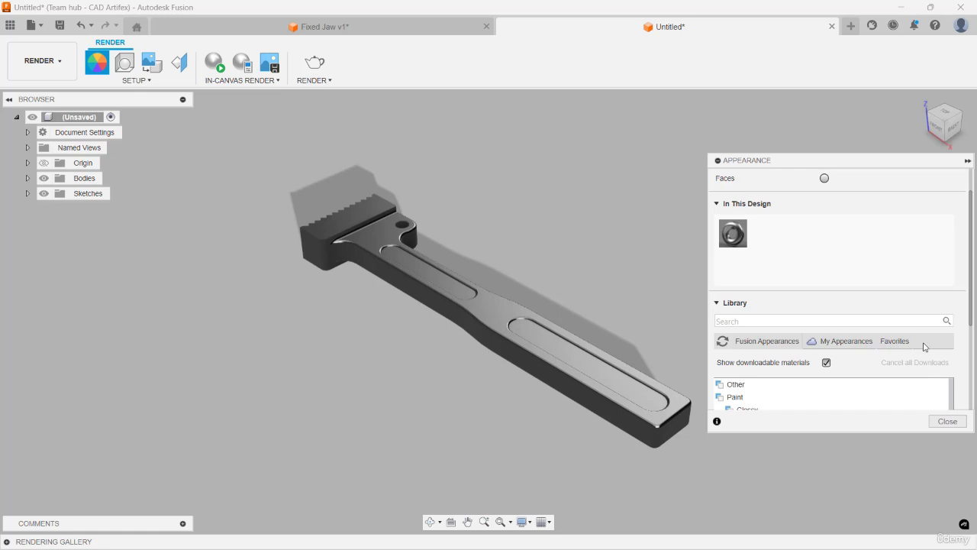
pyautogui.scroll(-3, 916, 304)
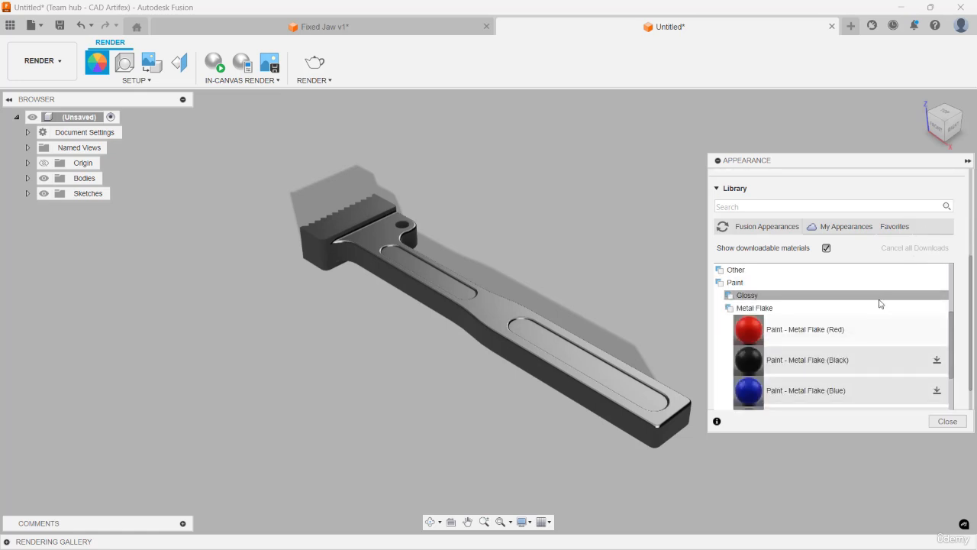
pyautogui.click(791, 283)
pyautogui.click(772, 308)
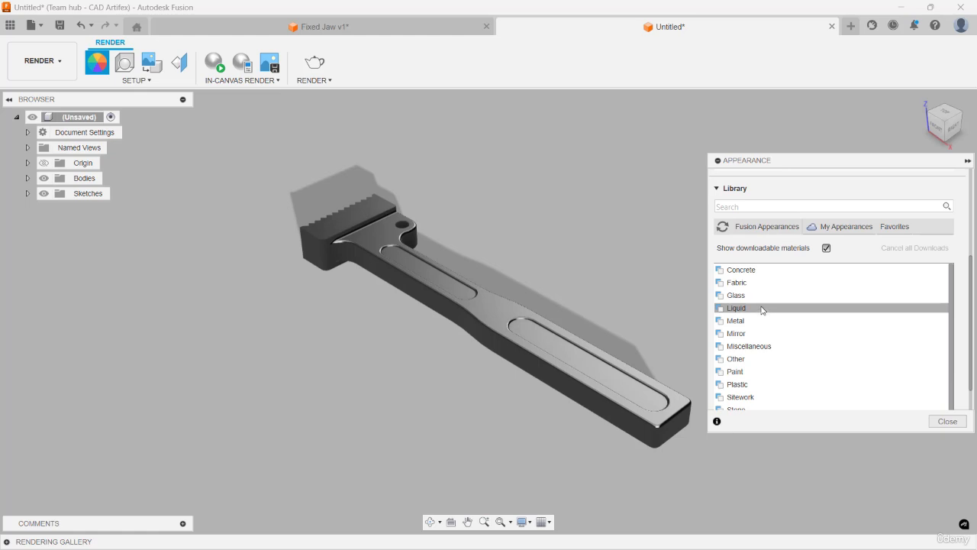
pyautogui.click(756, 321)
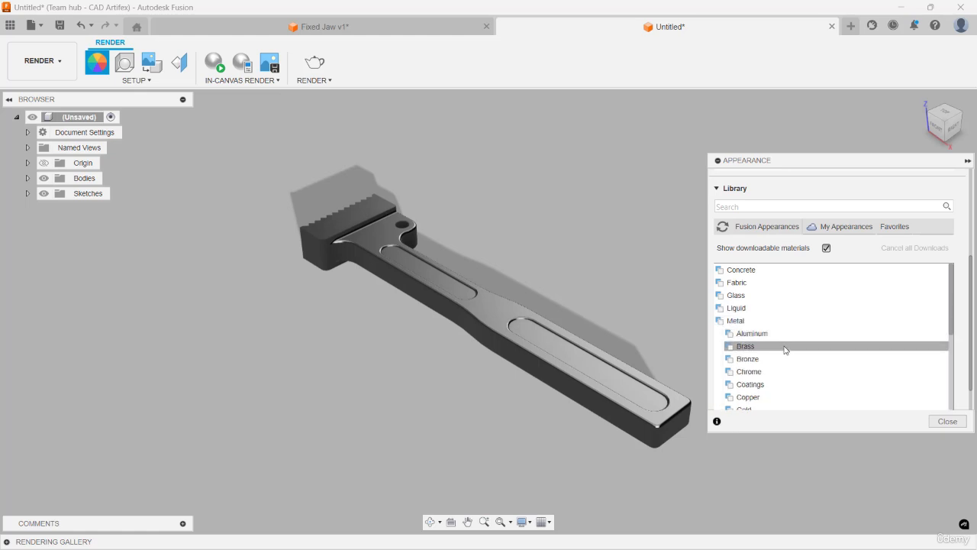
# - Apply the Iron - Cast appearance to the jaw body and finish the appearance settings
pyautogui.scroll(-1, 784, 356)
pyautogui.scroll(-1, 767, 374)
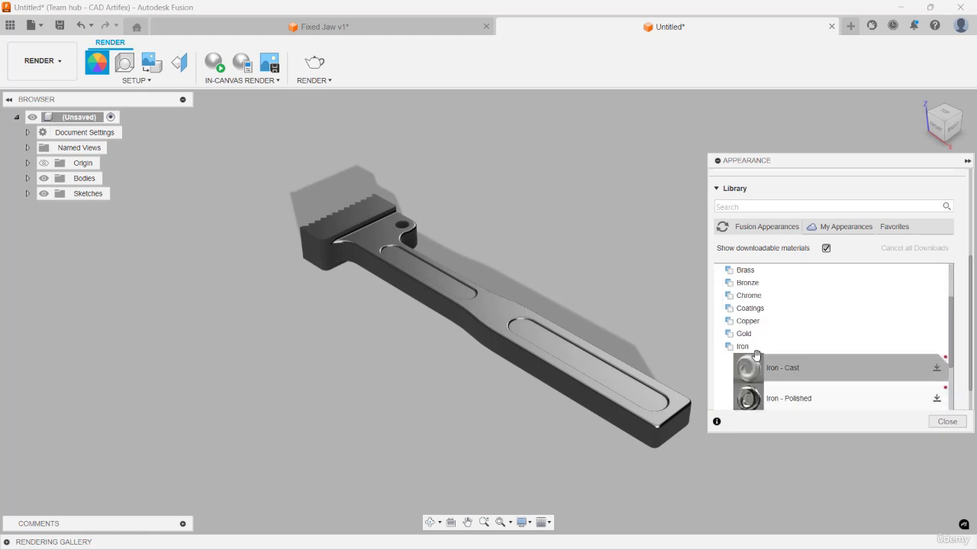
pyautogui.scroll(-2, 794, 349)
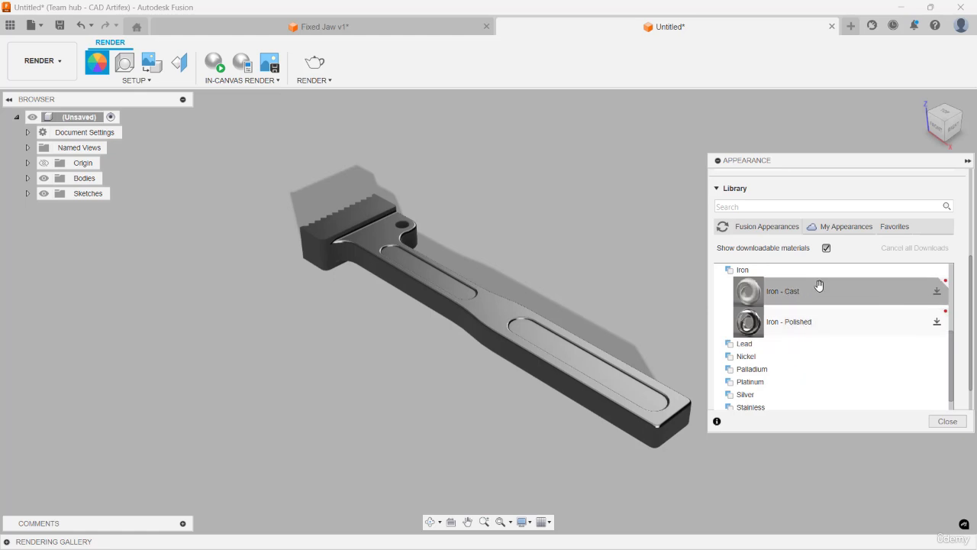
pyautogui.moveTo(820, 288); pyautogui.dragTo(513, 326)
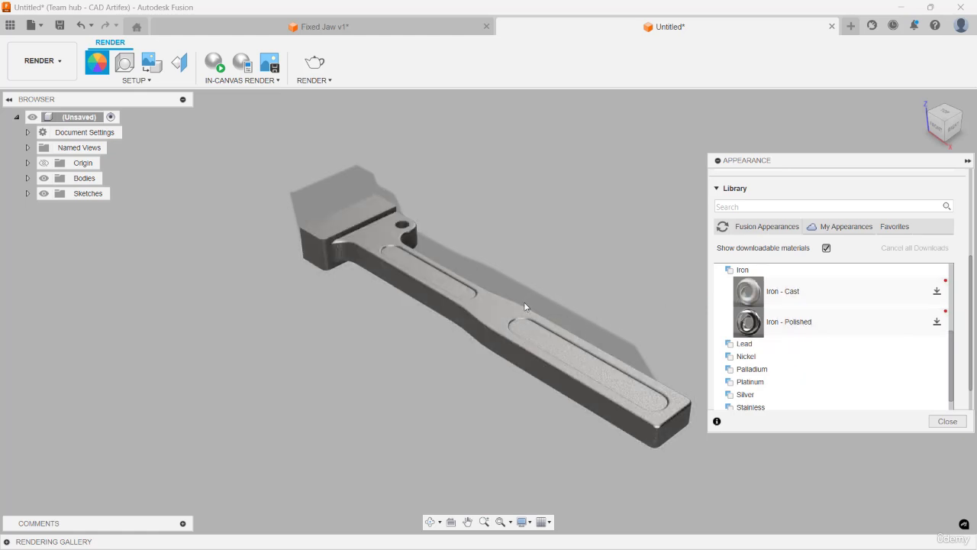
pyautogui.click(949, 421)
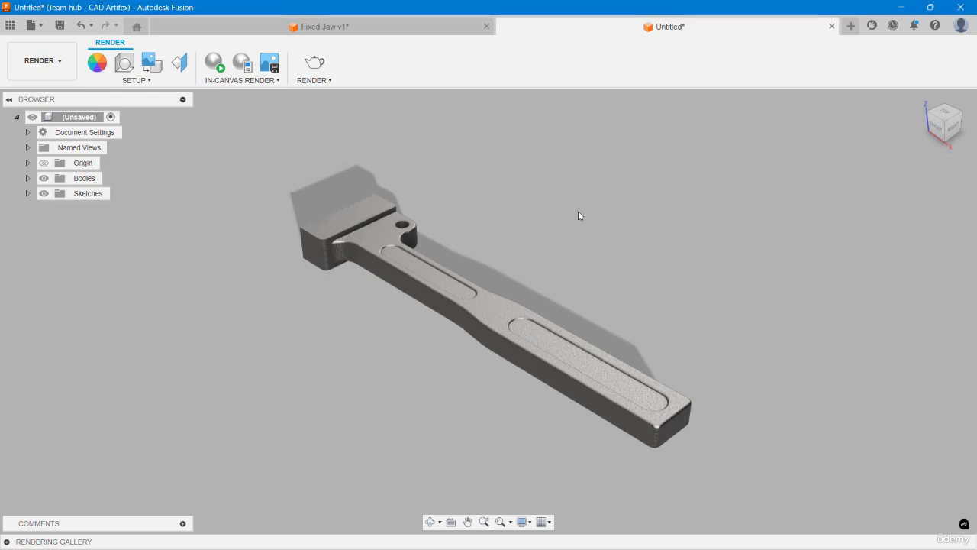
# - Run an in-canvas render of the part, and return to the Design workspace with the model in its home view
pyautogui.click(214, 66)
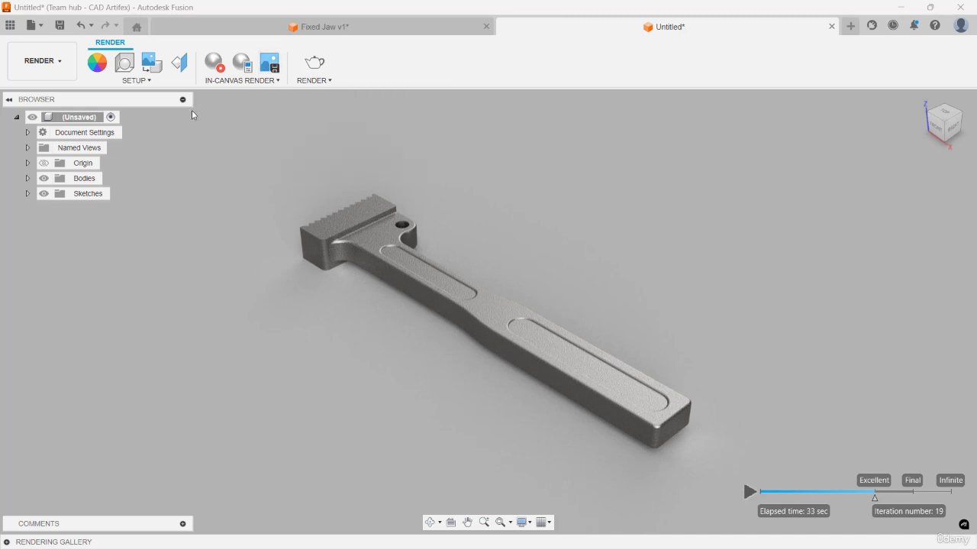
pyautogui.click(42, 60)
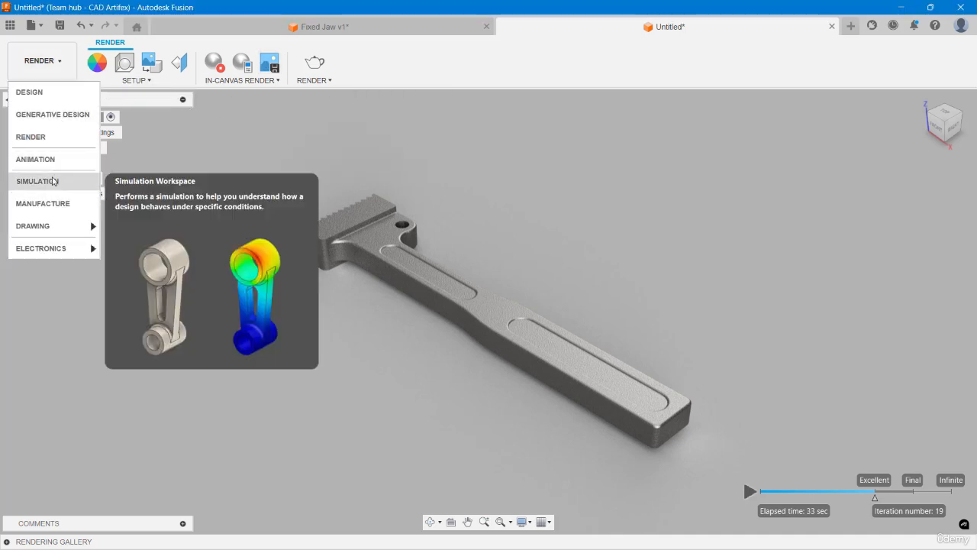
pyautogui.click(67, 93)
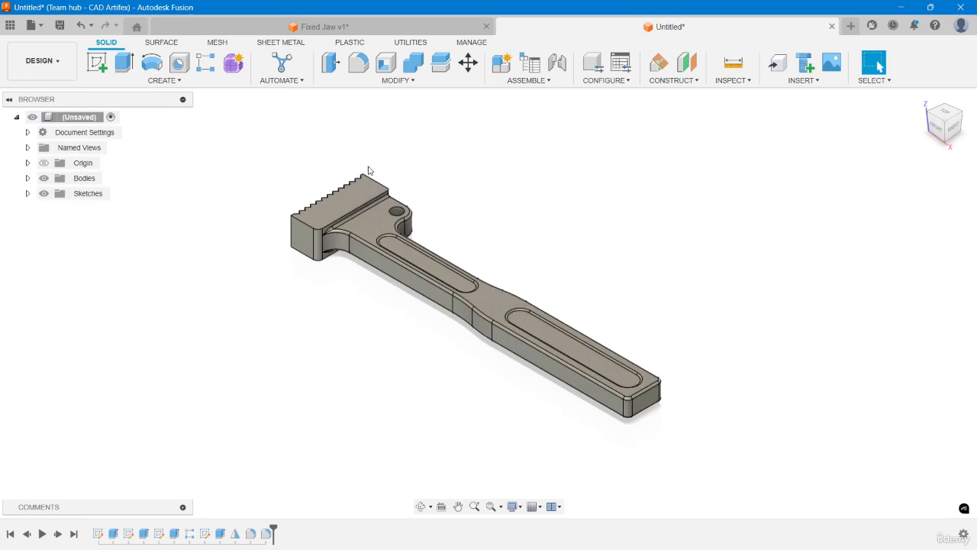
pyautogui.moveTo(449, 232); pyautogui.dragTo(526, 304, button='middle')
pyautogui.scroll(3, 486, 260)
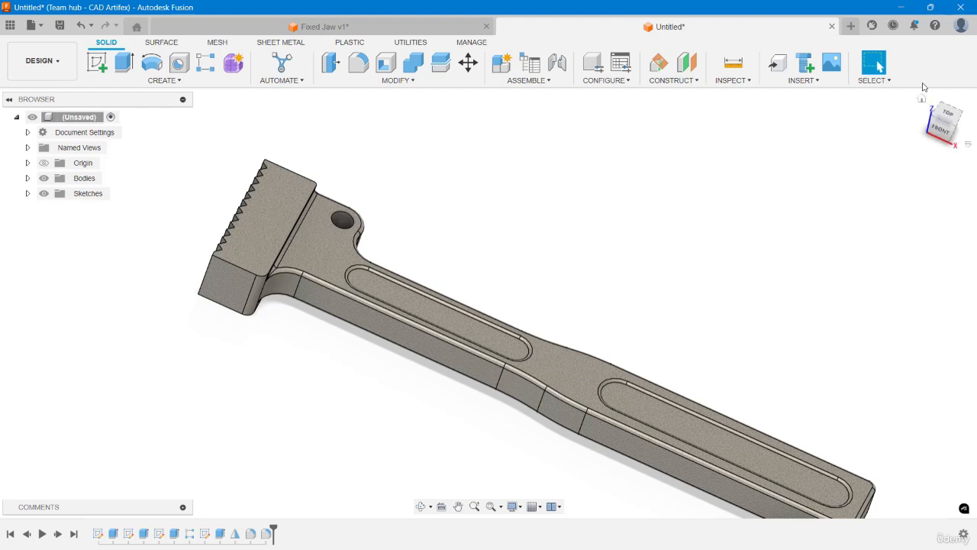
pyautogui.click(922, 98)
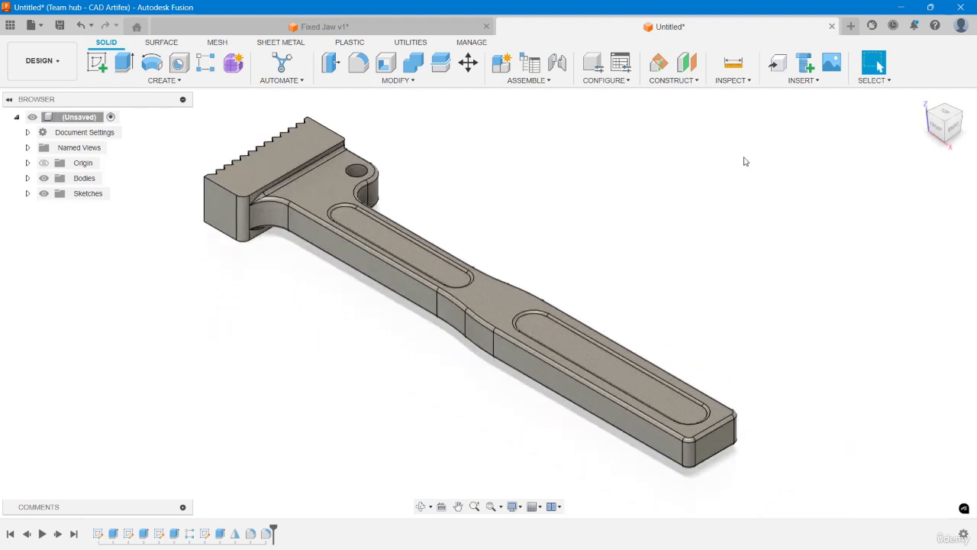